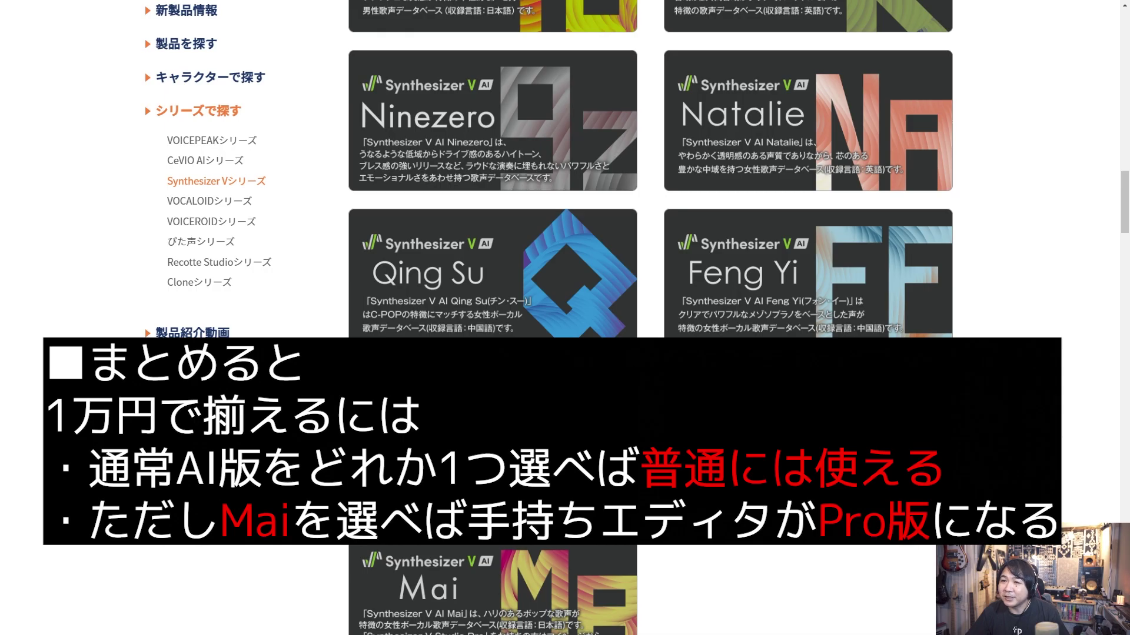
# Review the Synthesizer V voice databases, the package contents and the feature comparison tables on the product page.
pyautogui.scroll(10, 650, 177)
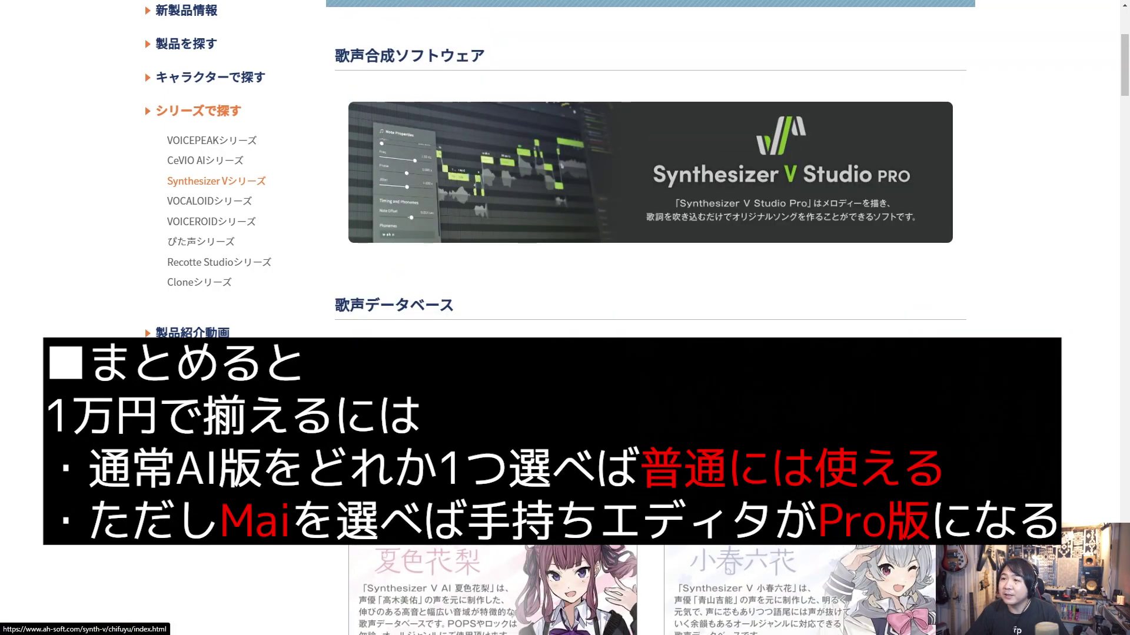
pyautogui.scroll(-2, 650, 177)
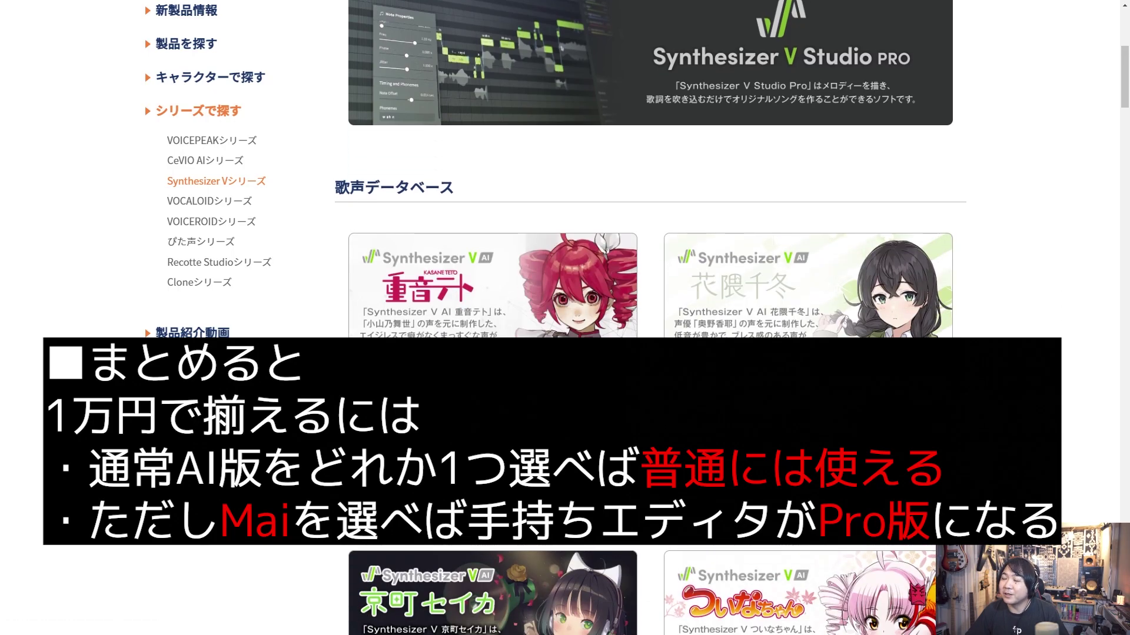
pyautogui.scroll(-20, 650, 177)
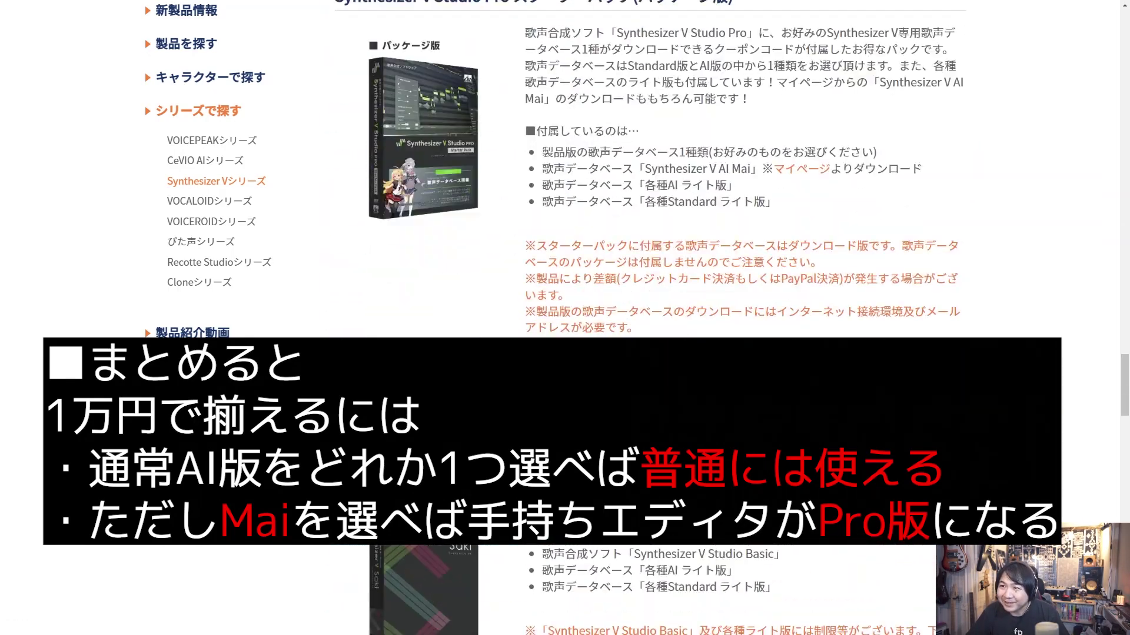
pyautogui.scroll(-10, 356, 325)
pyautogui.scroll(5, 356, 326)
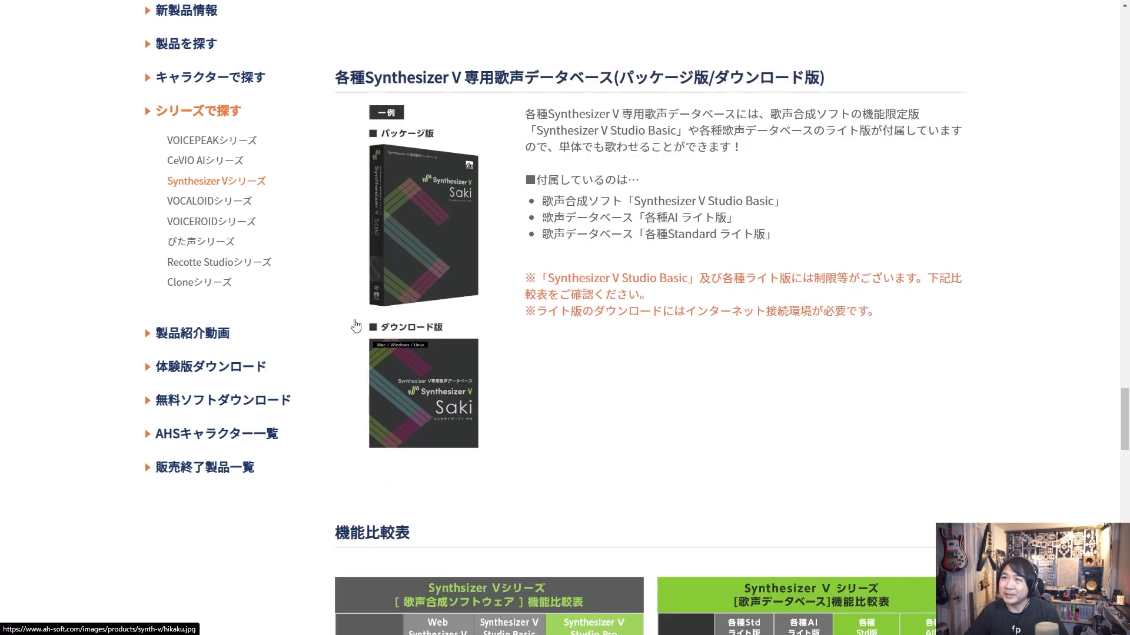
pyautogui.scroll(15, 356, 325)
pyautogui.scroll(10, 356, 325)
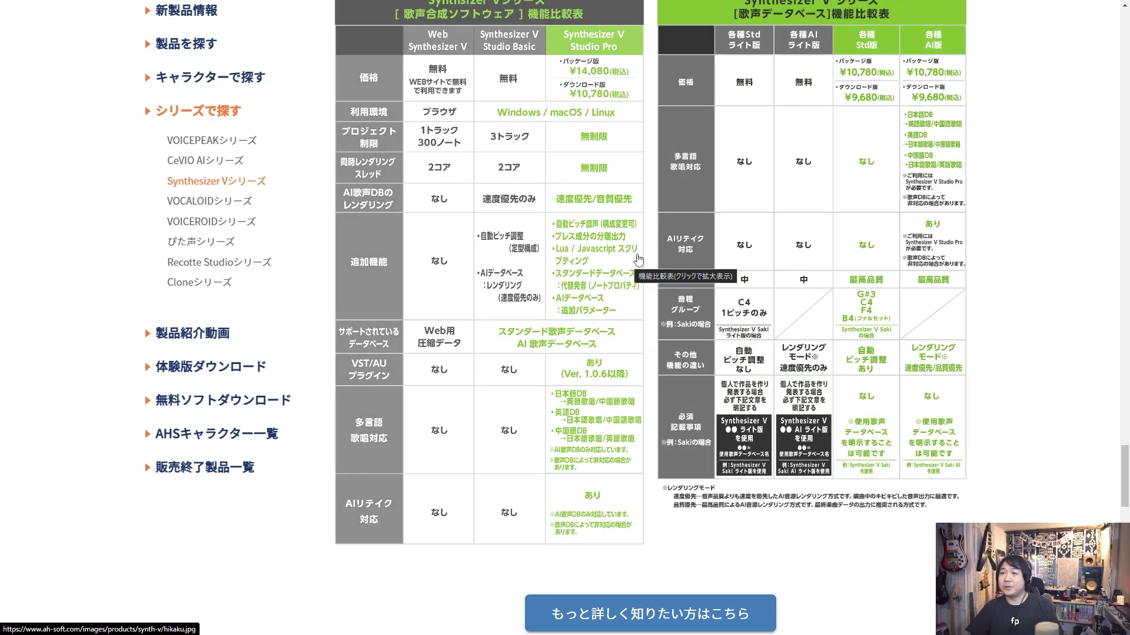
pyautogui.scroll(-3, 644, 262)
pyautogui.scroll(4, 647, 265)
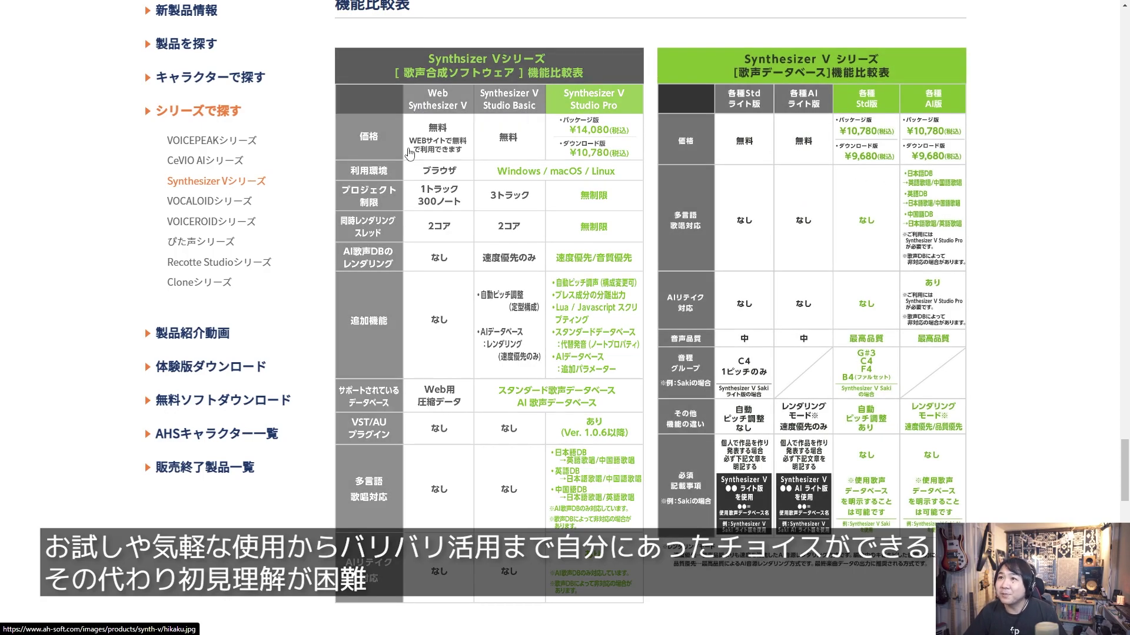
pyautogui.scroll(-2, 647, 144)
pyautogui.scroll(2, 651, 146)
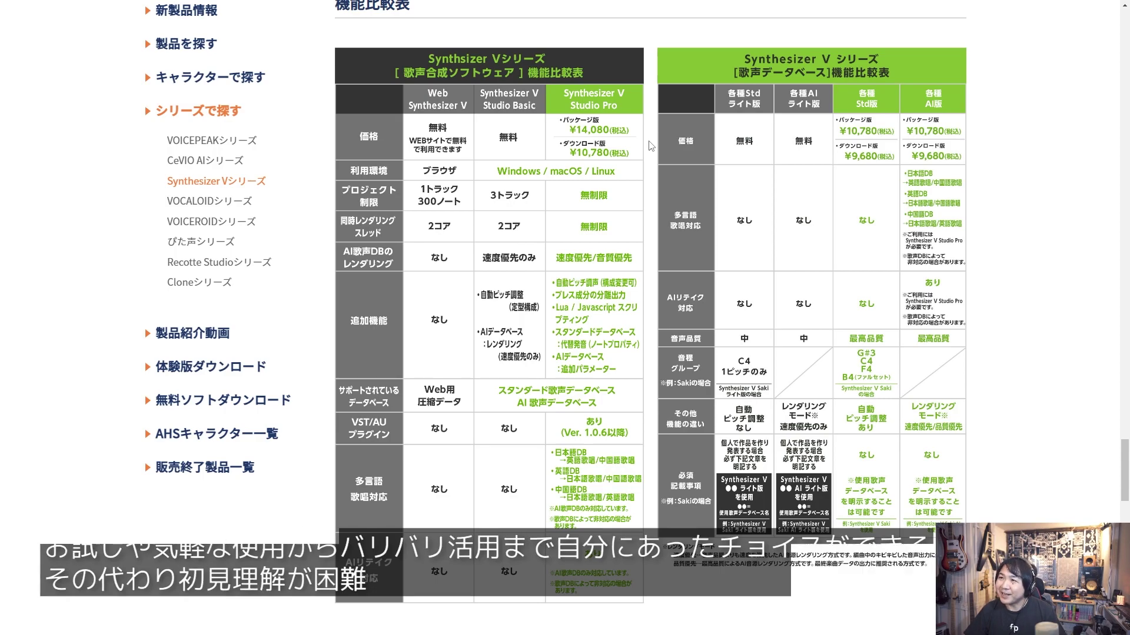
pyautogui.scroll(10, 651, 145)
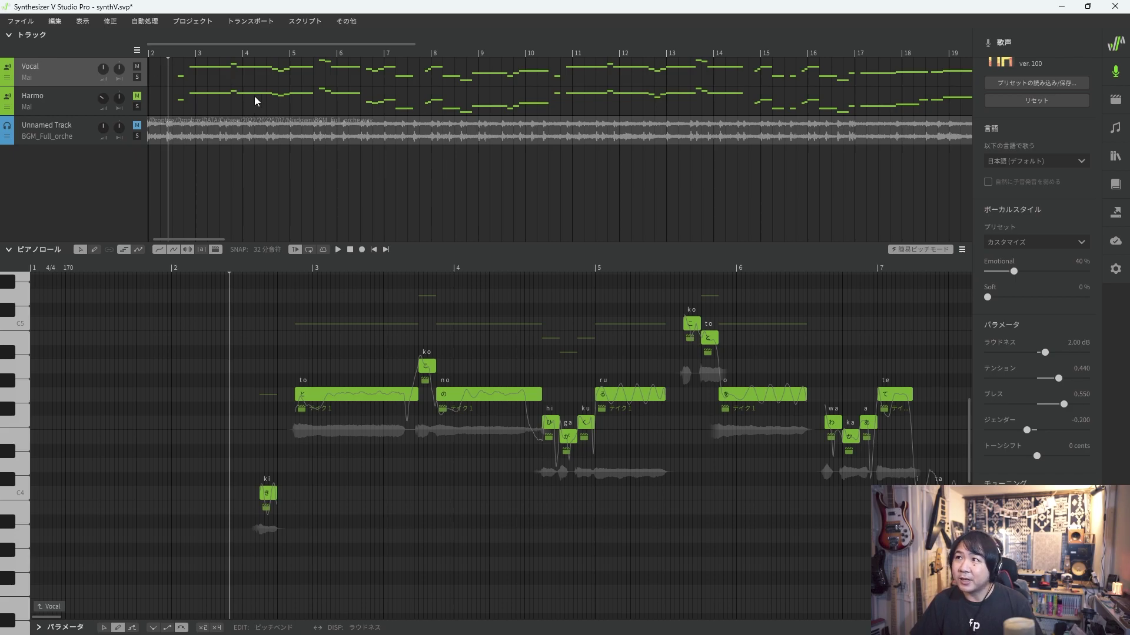
# Hide the voice settings panel, select the Vocal track and select its first long note "to" in the piano roll.
pyautogui.hotkey('alt', 'v')
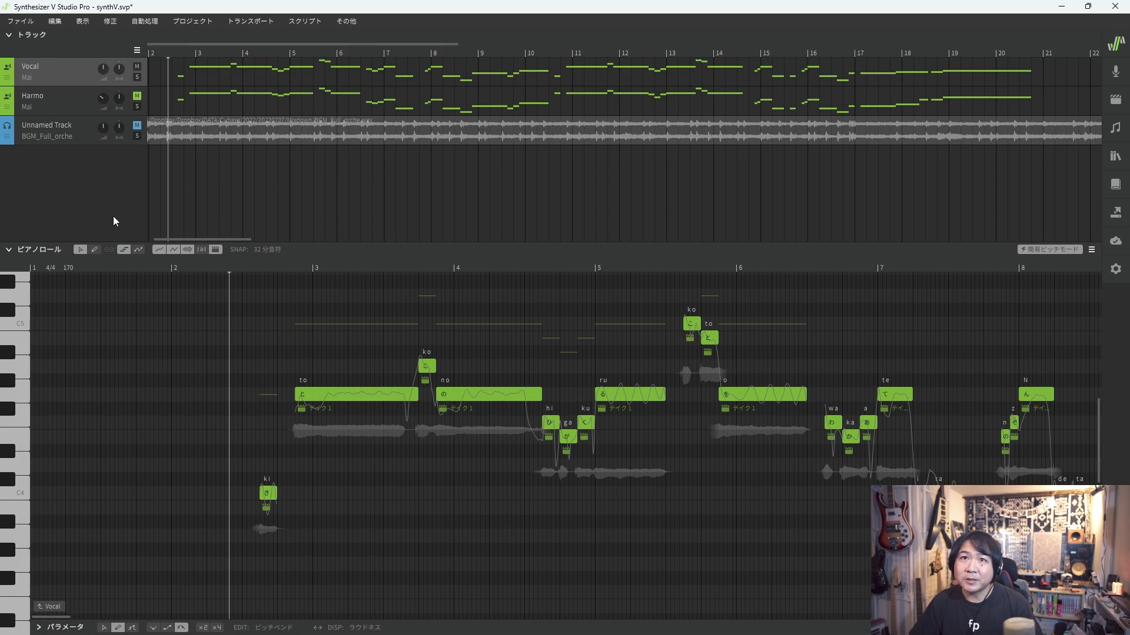
pyautogui.click(72, 105)
pyautogui.click(67, 74)
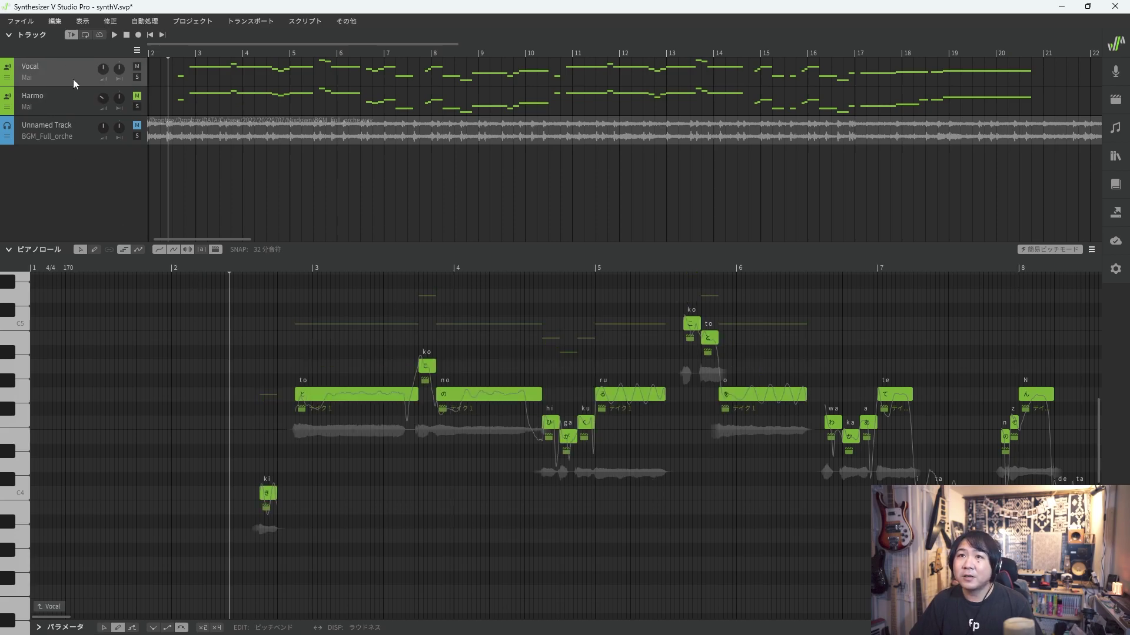
pyautogui.click(70, 92)
pyautogui.click(74, 65)
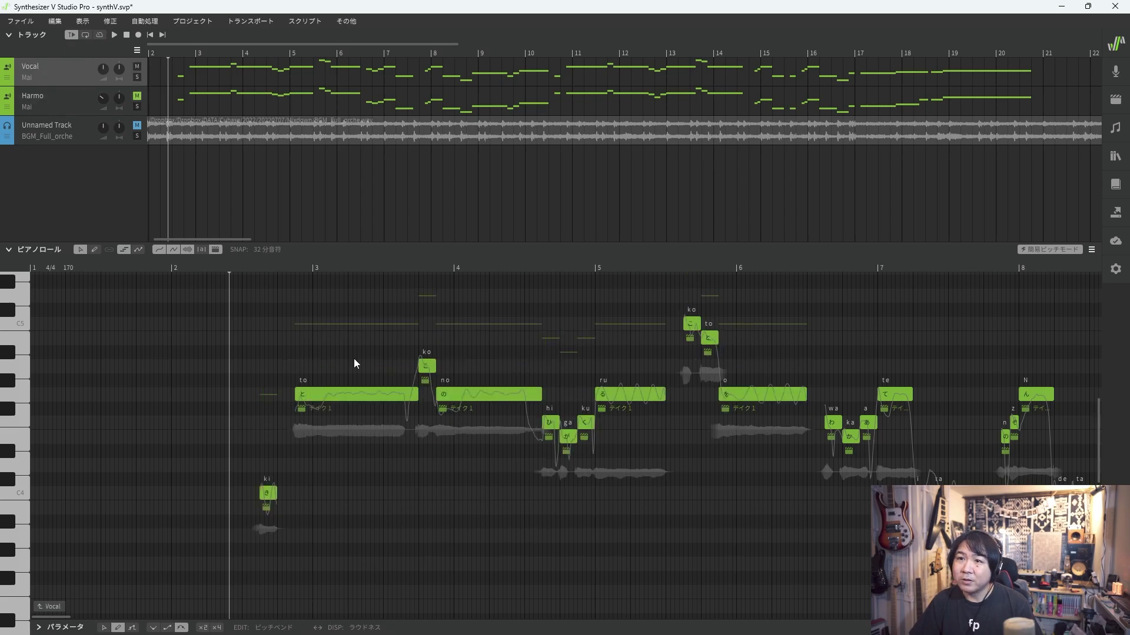
pyautogui.click(305, 395)
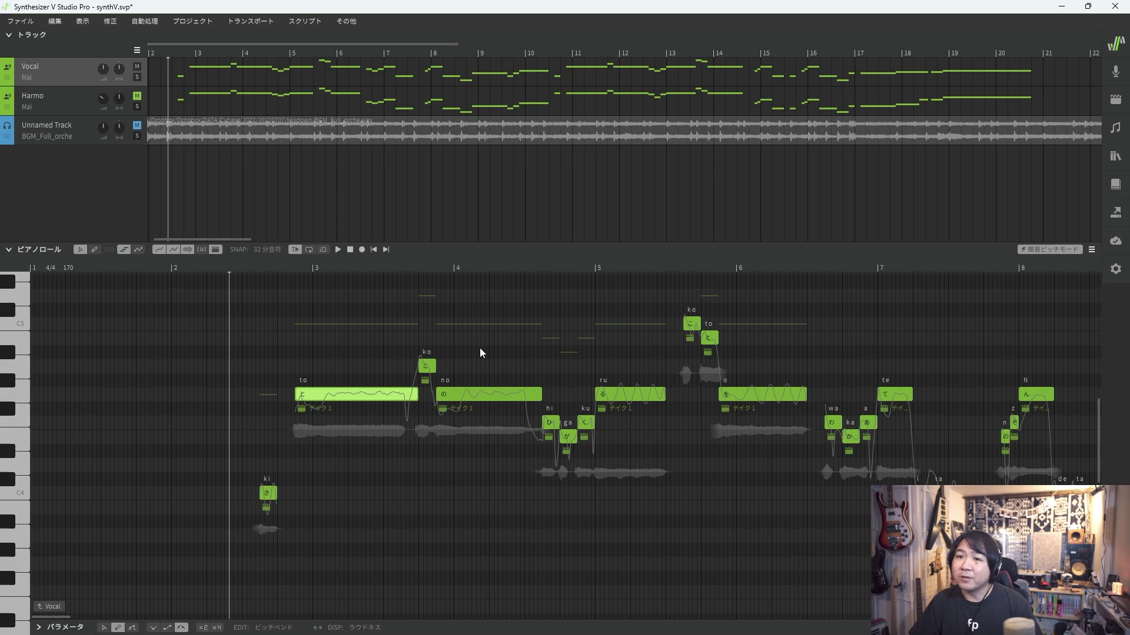
# Expand the parameter lane below the piano roll and set it to edit loudness (ラウドネス).
pyautogui.click(39, 628)
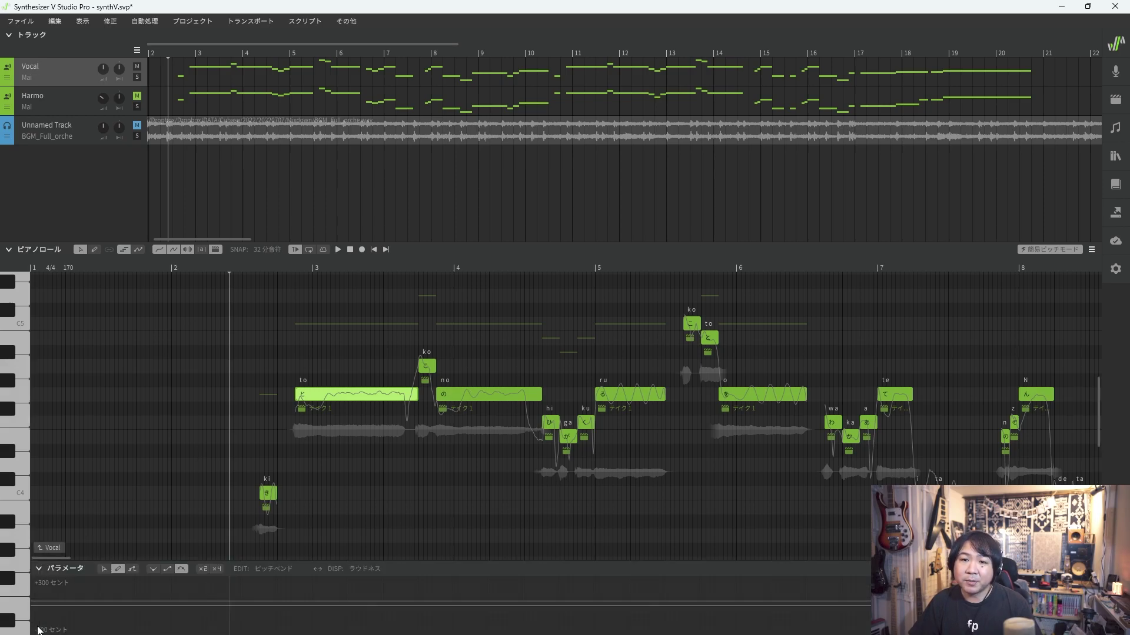
pyautogui.click(262, 572)
pyautogui.scroll(-1, 260, 572)
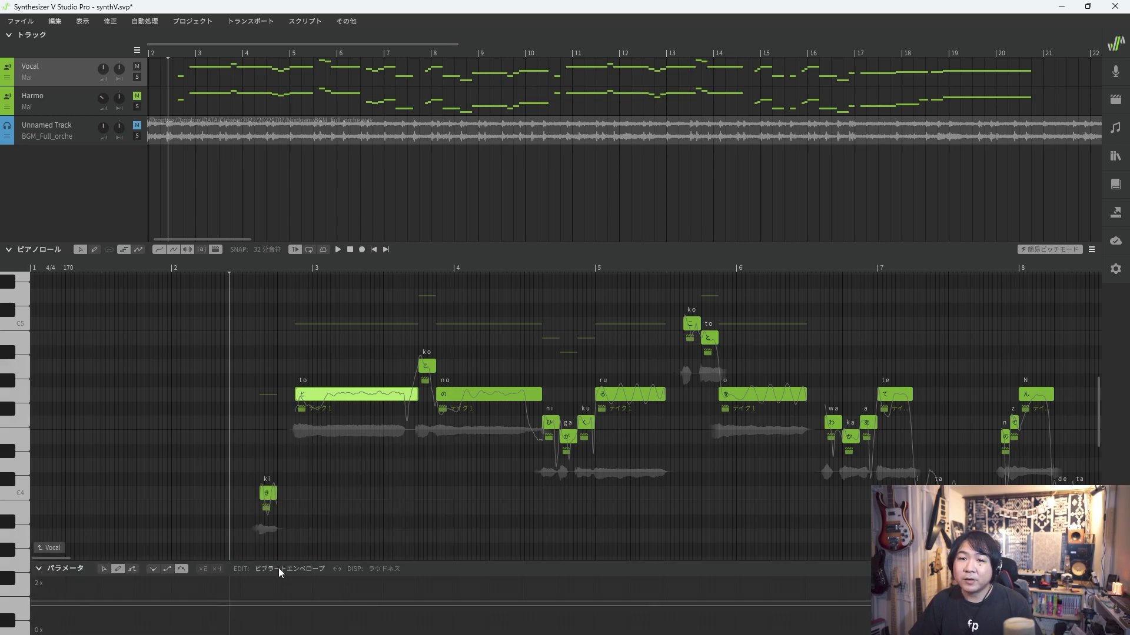
pyautogui.click(277, 568)
pyautogui.click(300, 493)
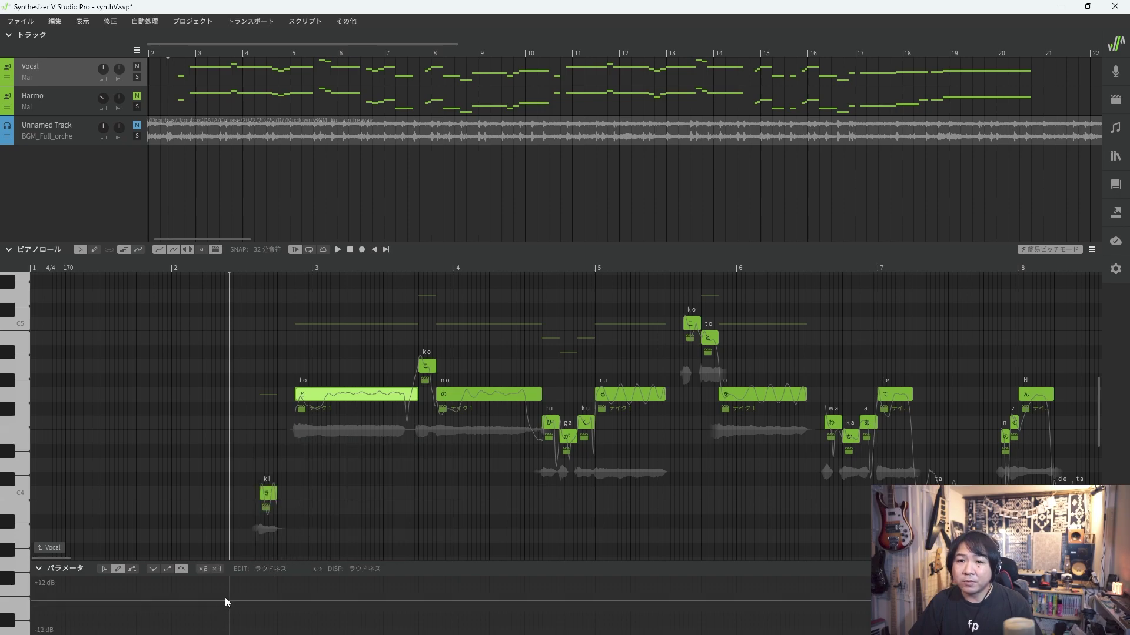
# Activate the pointer tool for the parameter lane and set the edited parameter to pitch bend (ピッチベンド).
pyautogui.click(269, 570)
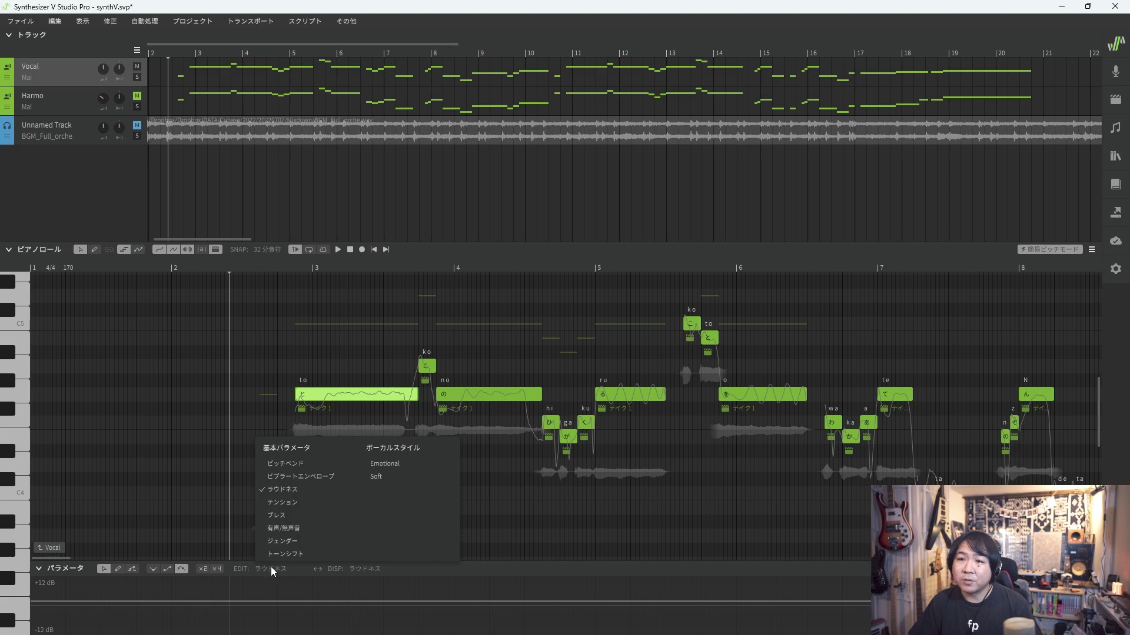
pyautogui.click(104, 570)
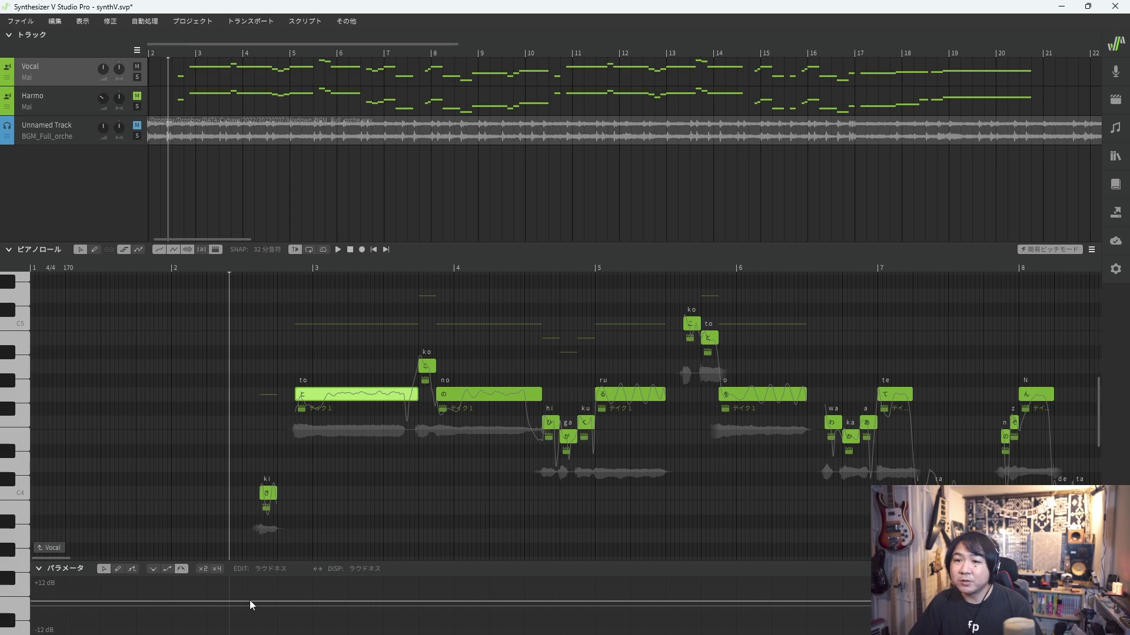
pyautogui.click(278, 573)
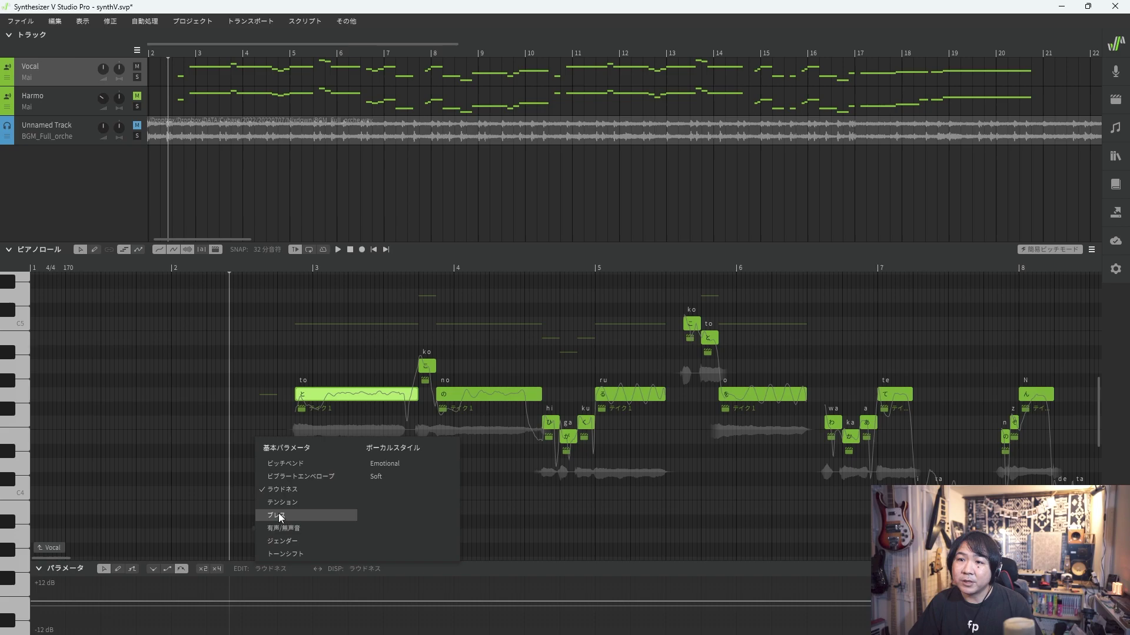
pyautogui.click(281, 464)
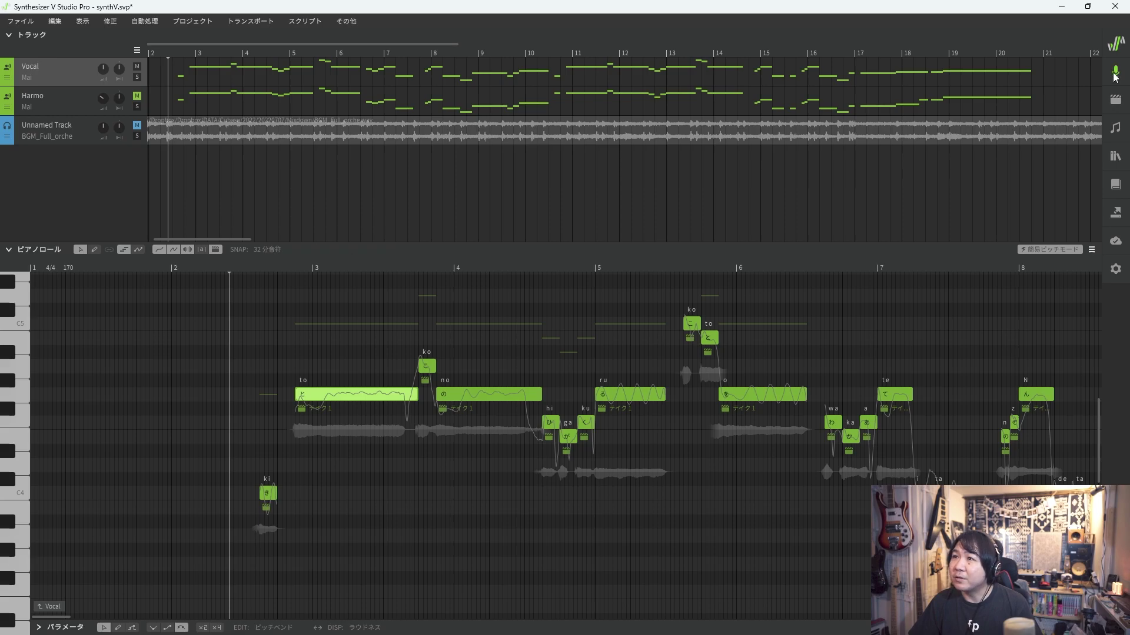
# Open the voice settings and examine the Mai database version, vocal styles, parameters and tuning options.
pyautogui.click(1115, 71)
pyautogui.scroll(-1, 1018, 334)
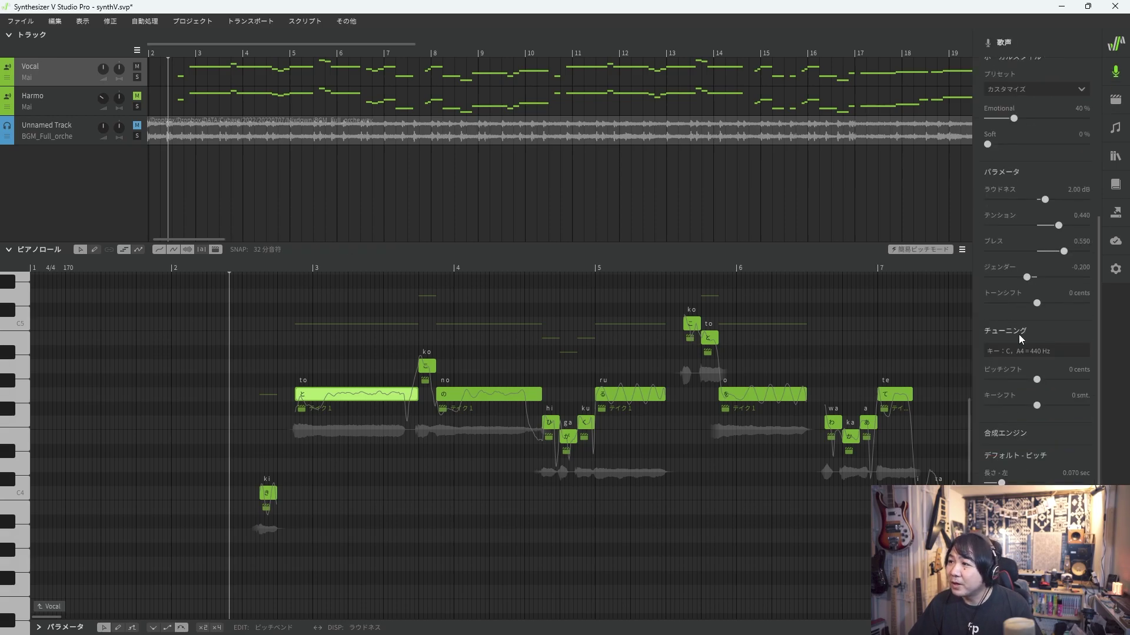
pyautogui.scroll(3, 1016, 359)
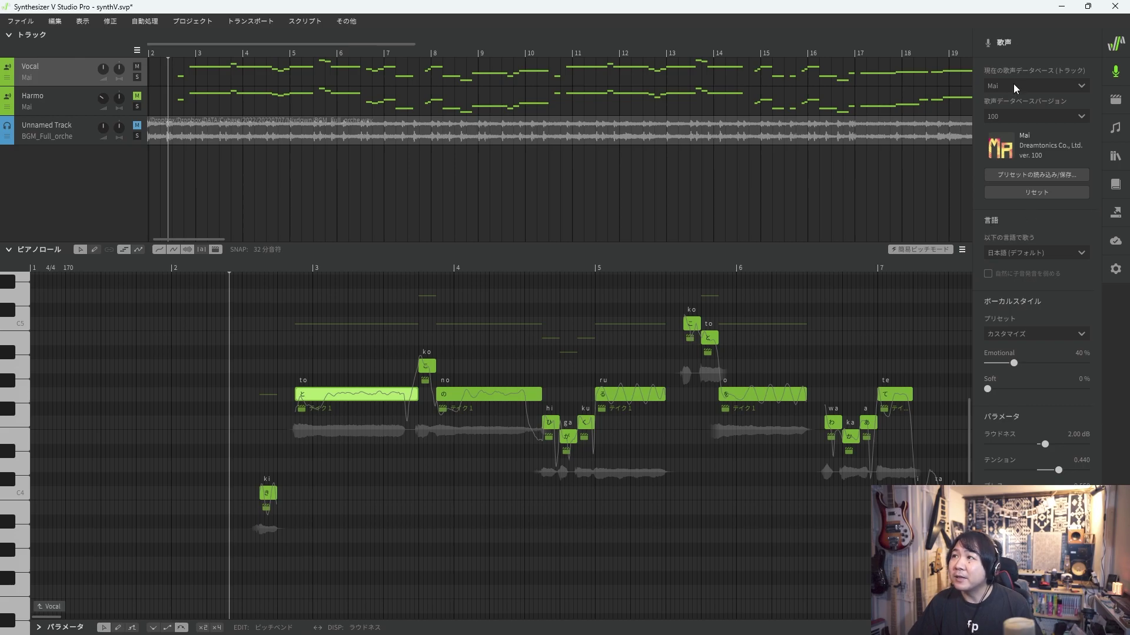
pyautogui.click(1012, 114)
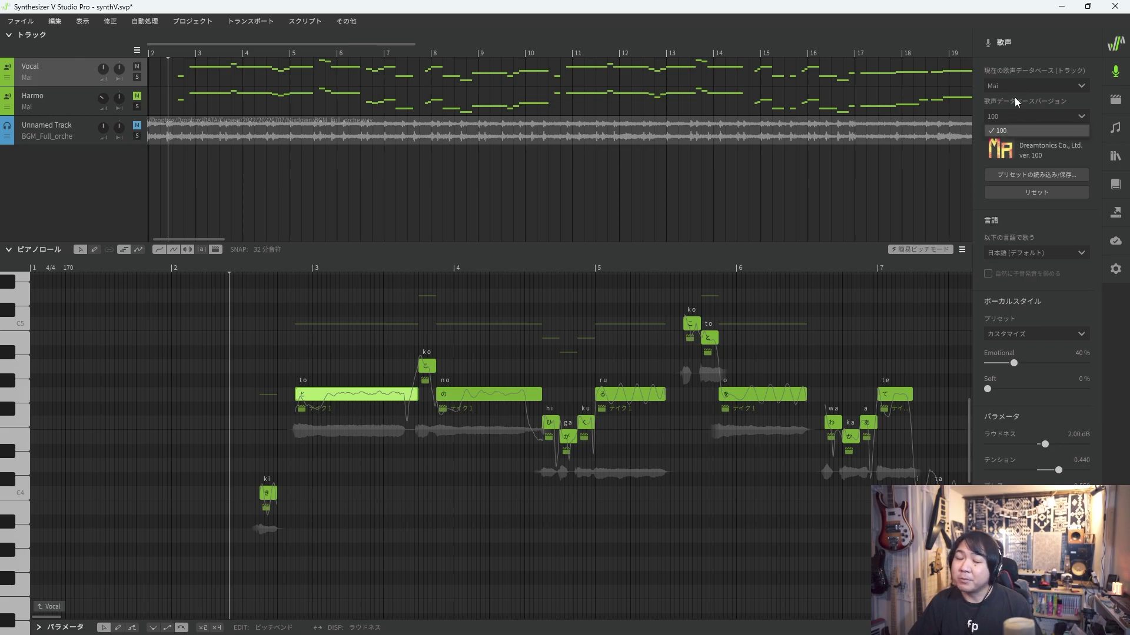
pyautogui.click(1023, 118)
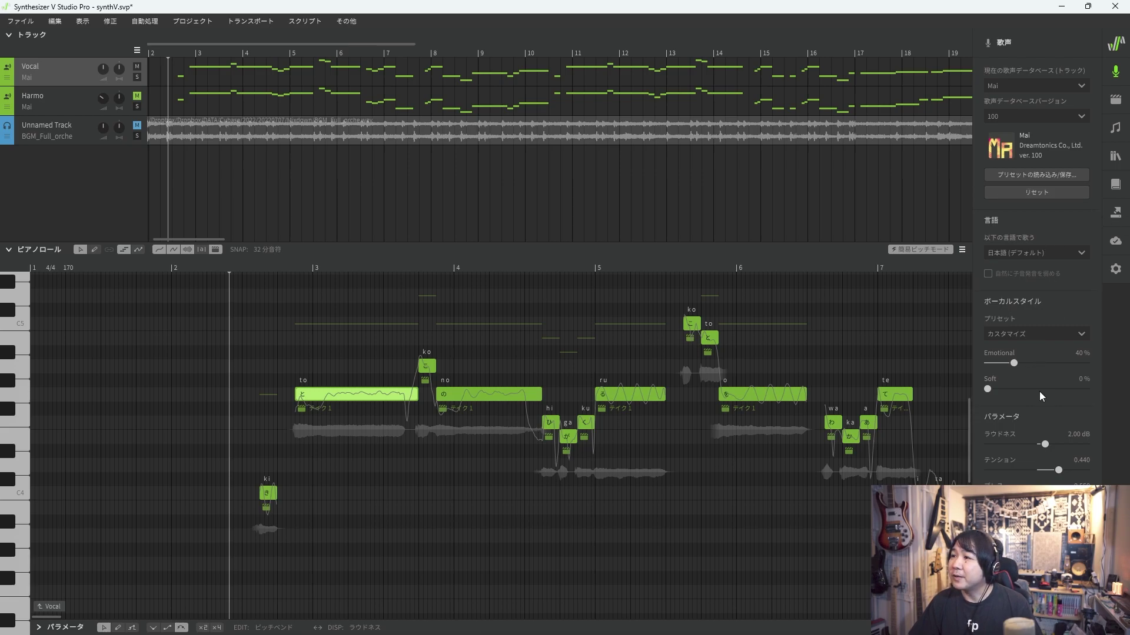
pyautogui.scroll(-3, 1034, 433)
pyautogui.scroll(-5, 1034, 433)
pyautogui.scroll(5, 1034, 433)
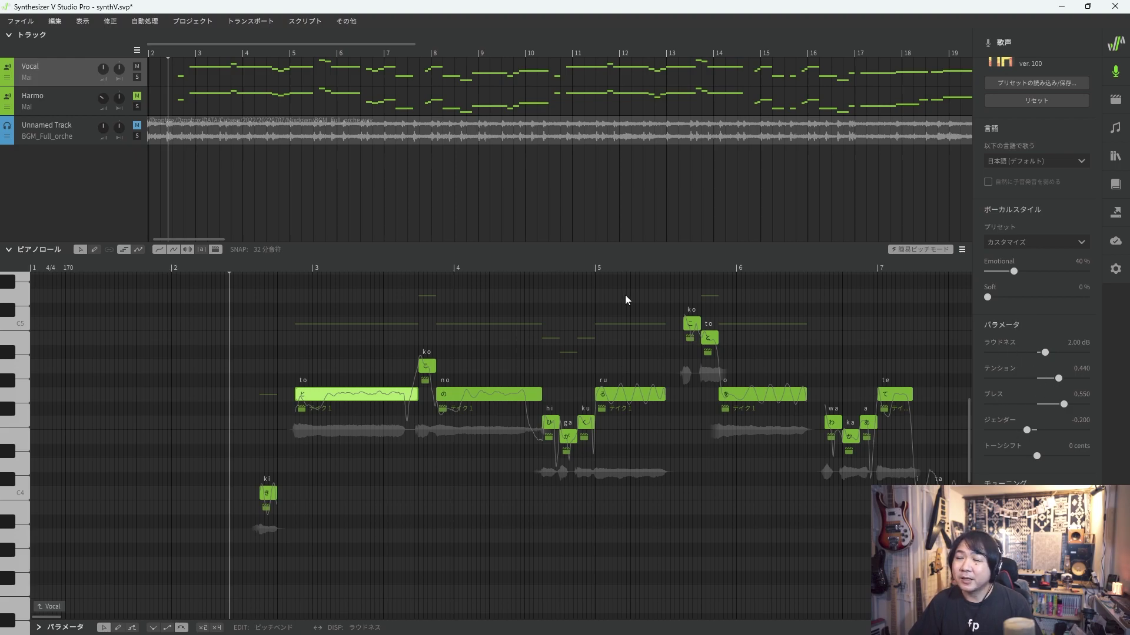
# Play the song through its opening vocal section up to about bar 21 and stop playback.
pyautogui.click(48, 274)
pyautogui.press('space')
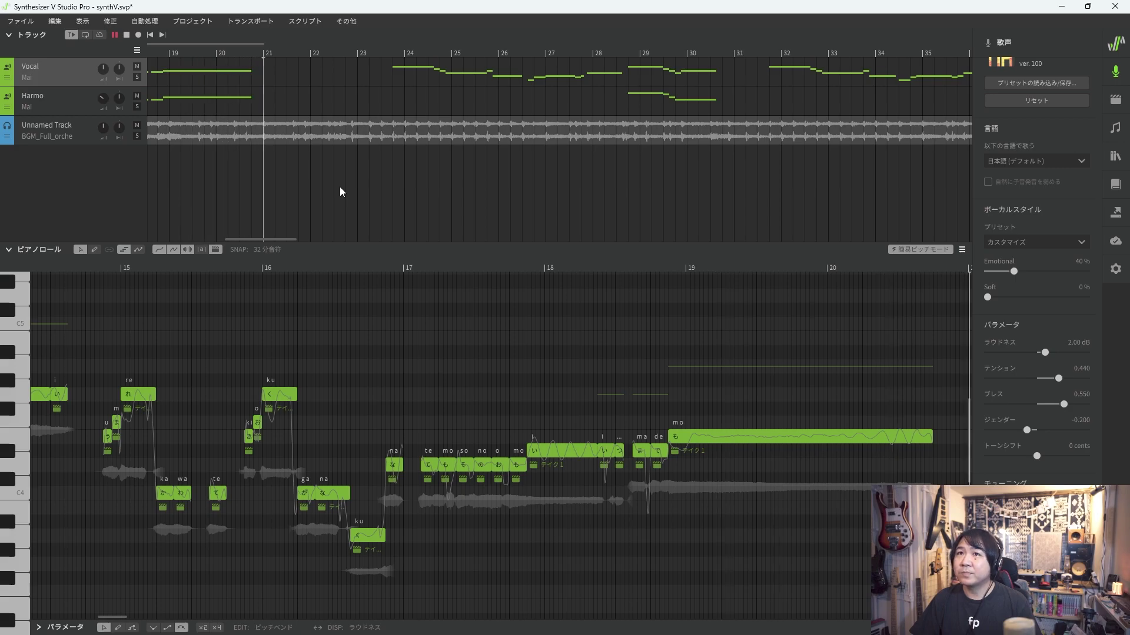
pyautogui.press('space')
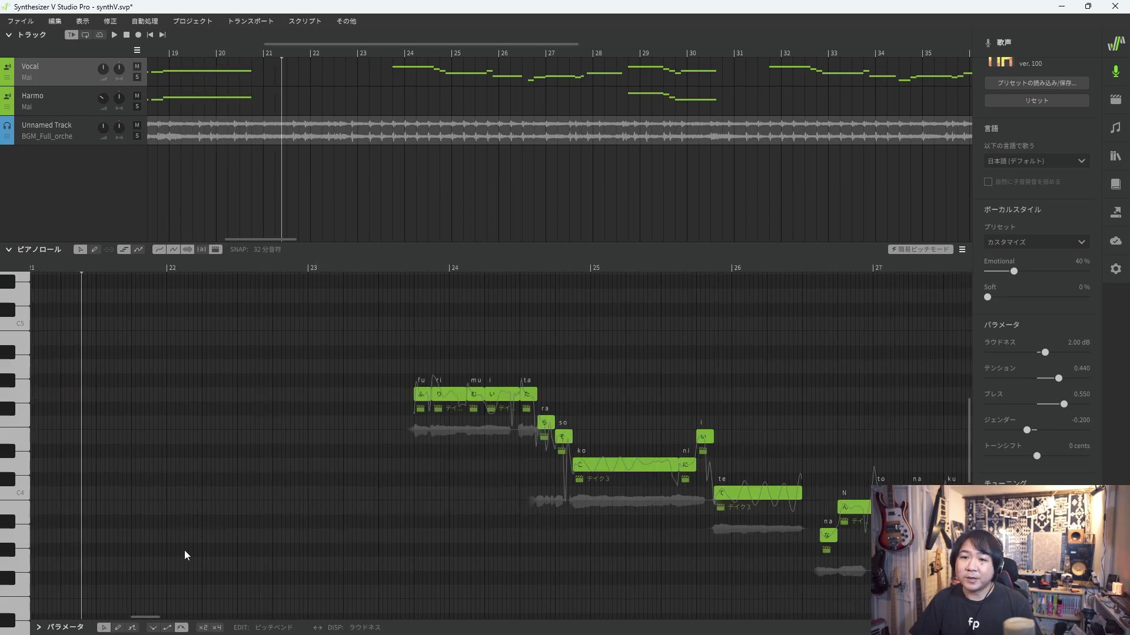
# Return the playhead to bar 2 and audition the opening vocal phrase up to about bar 10.
pyautogui.moveTo(155, 619); pyautogui.dragTo(36, 619)
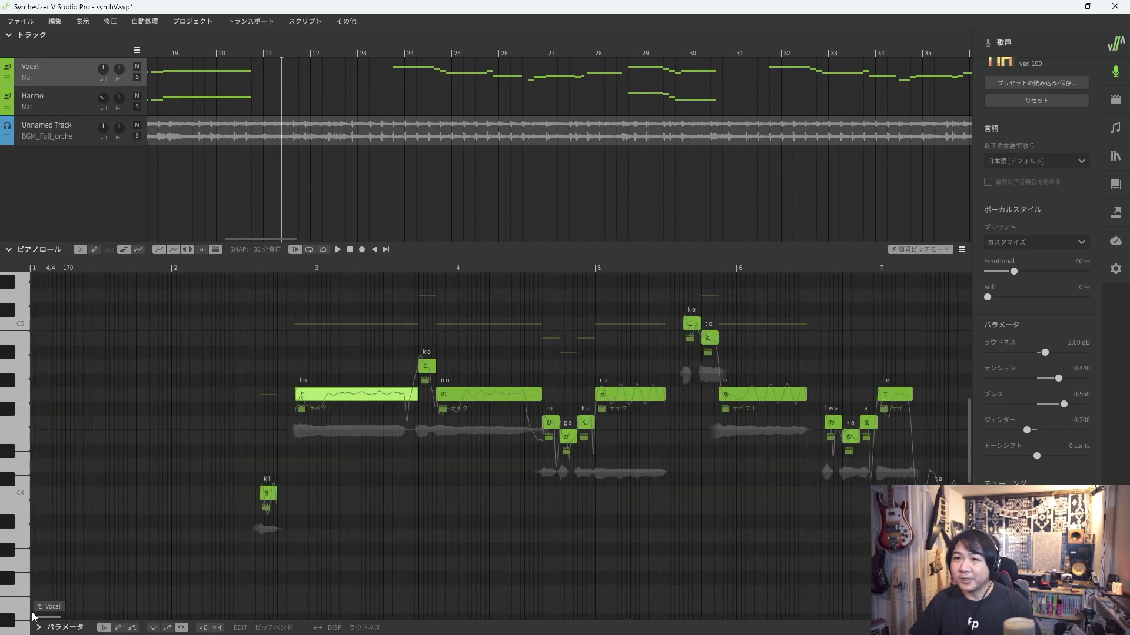
pyautogui.click(171, 268)
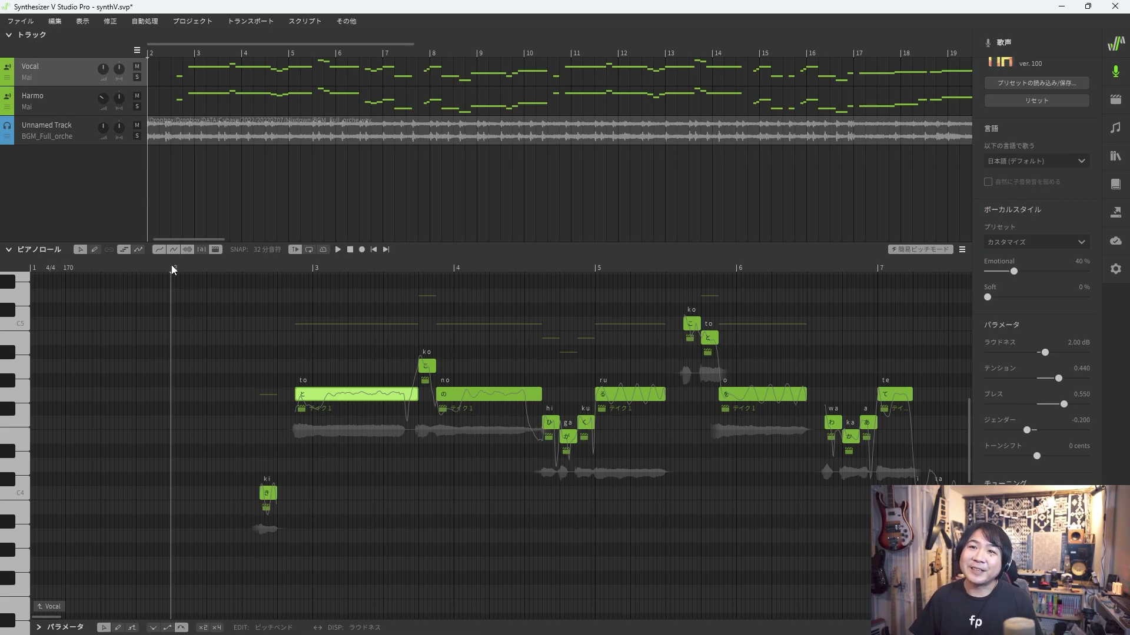
pyautogui.click(114, 175)
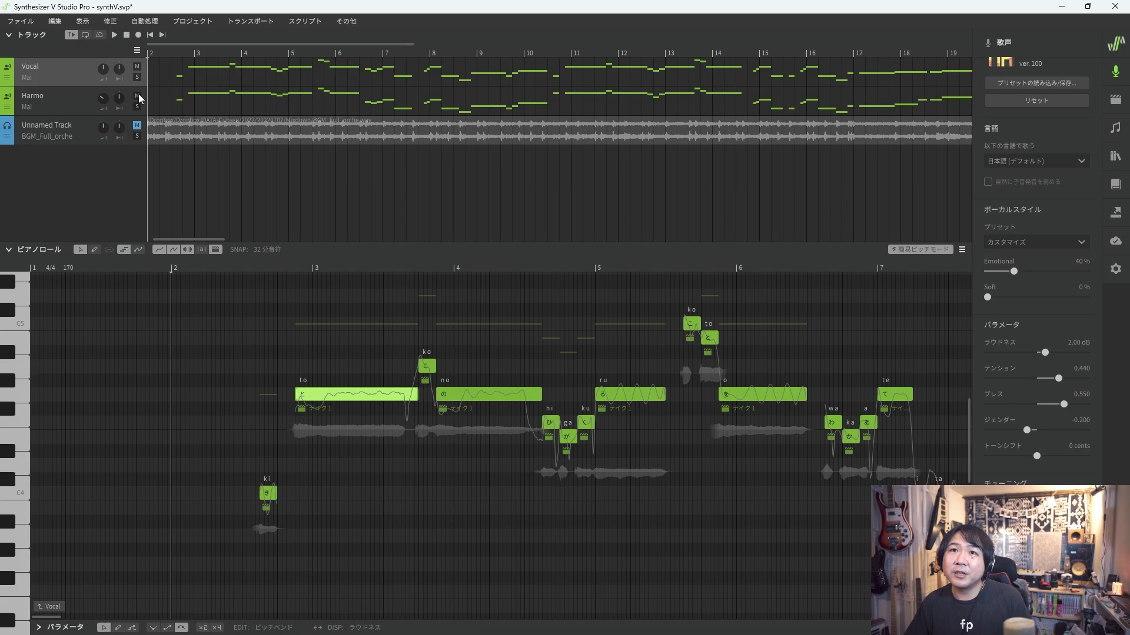
pyautogui.click(170, 265)
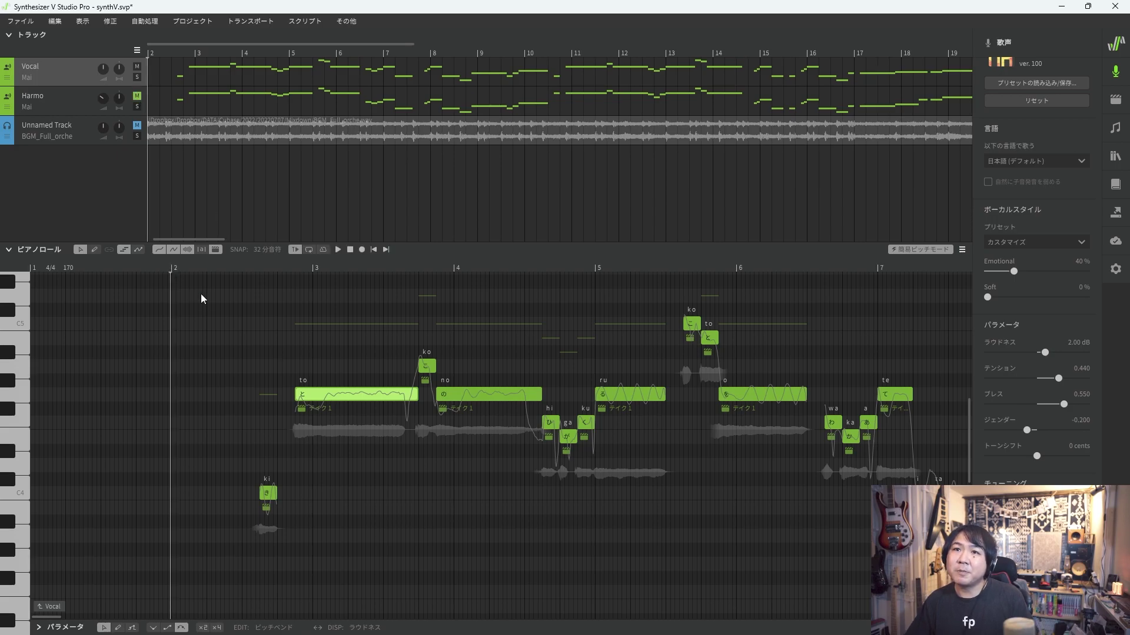
pyautogui.press('space')
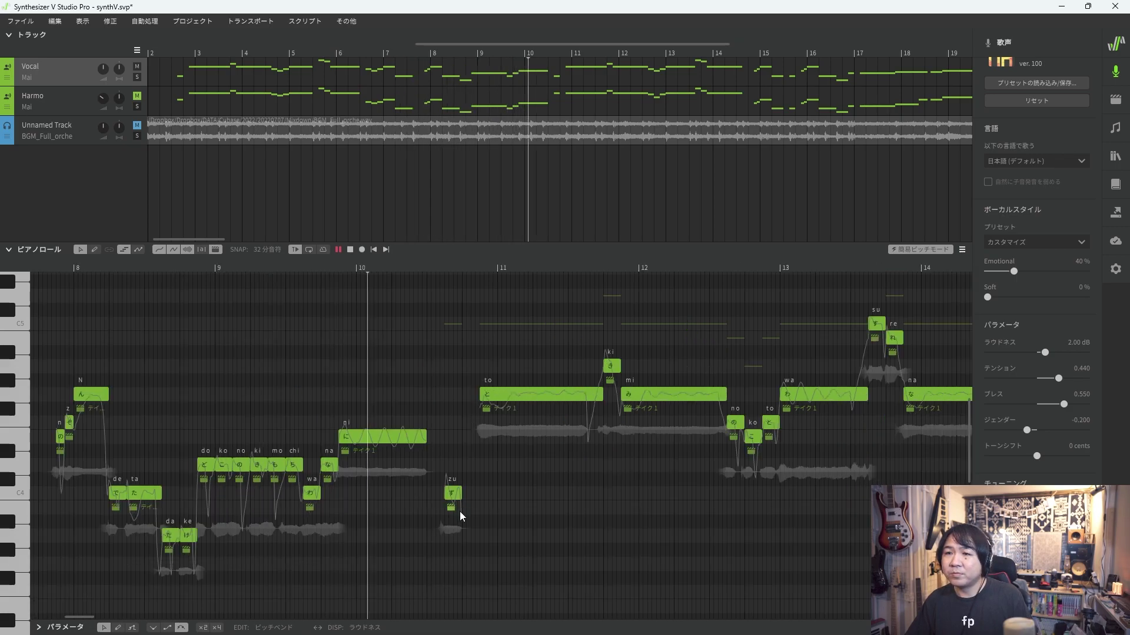
pyautogui.press('space')
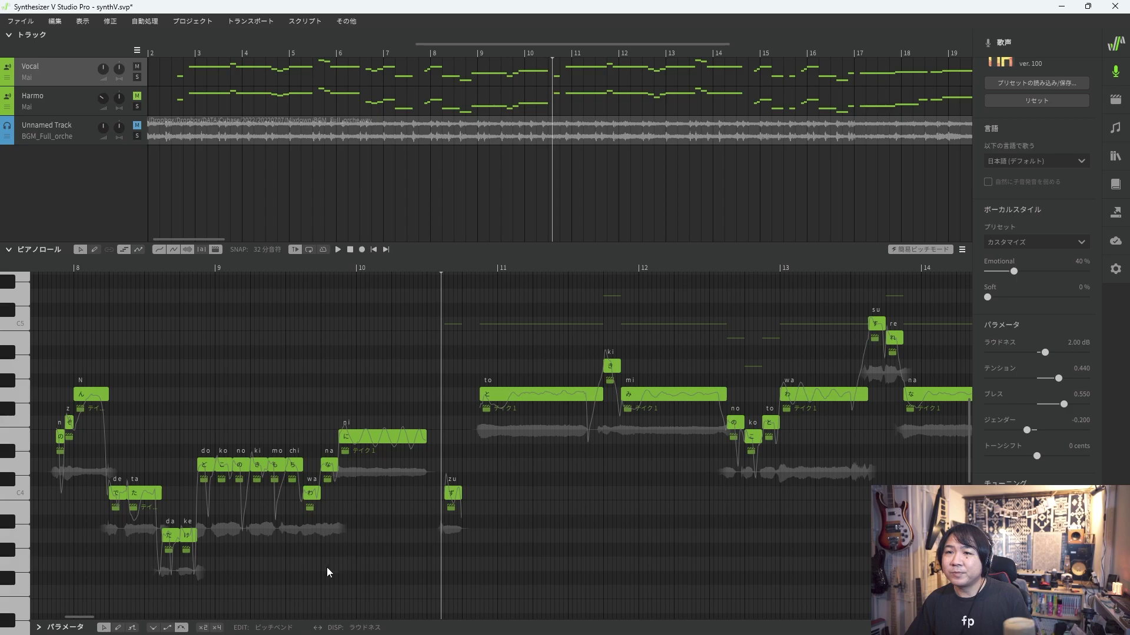
# Set the Vocal track's gender (ジェンダー) to 0.000 and play the song from shortly before its first note.
pyautogui.click(154, 61)
pyautogui.click(166, 56)
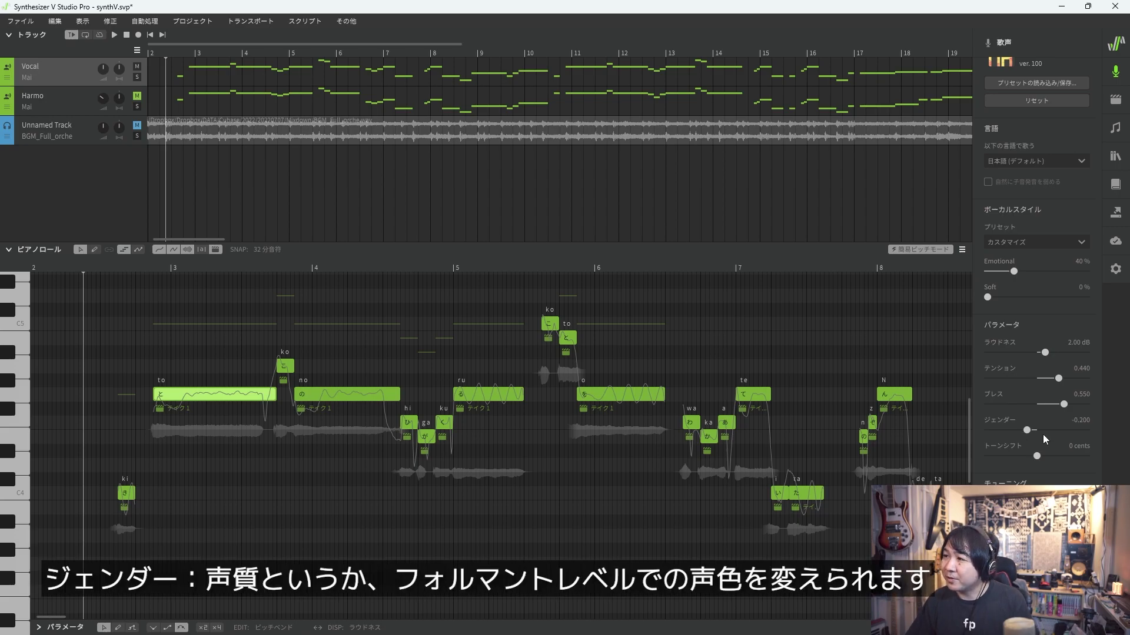
pyautogui.moveTo(1032, 431); pyautogui.dragTo(1037, 430)
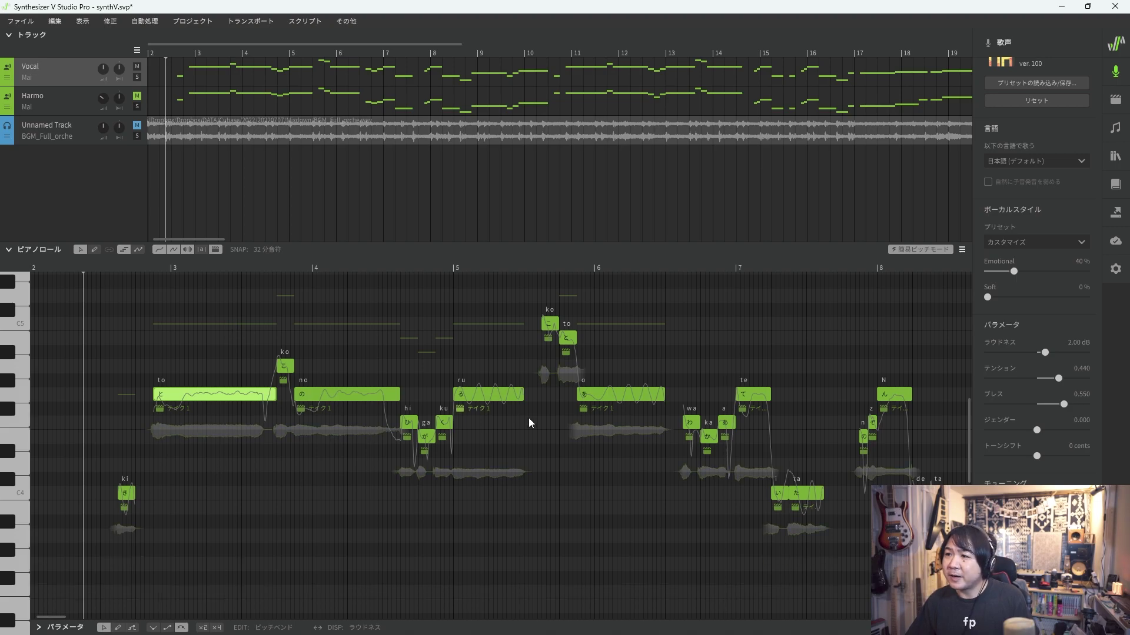
pyautogui.press('space')
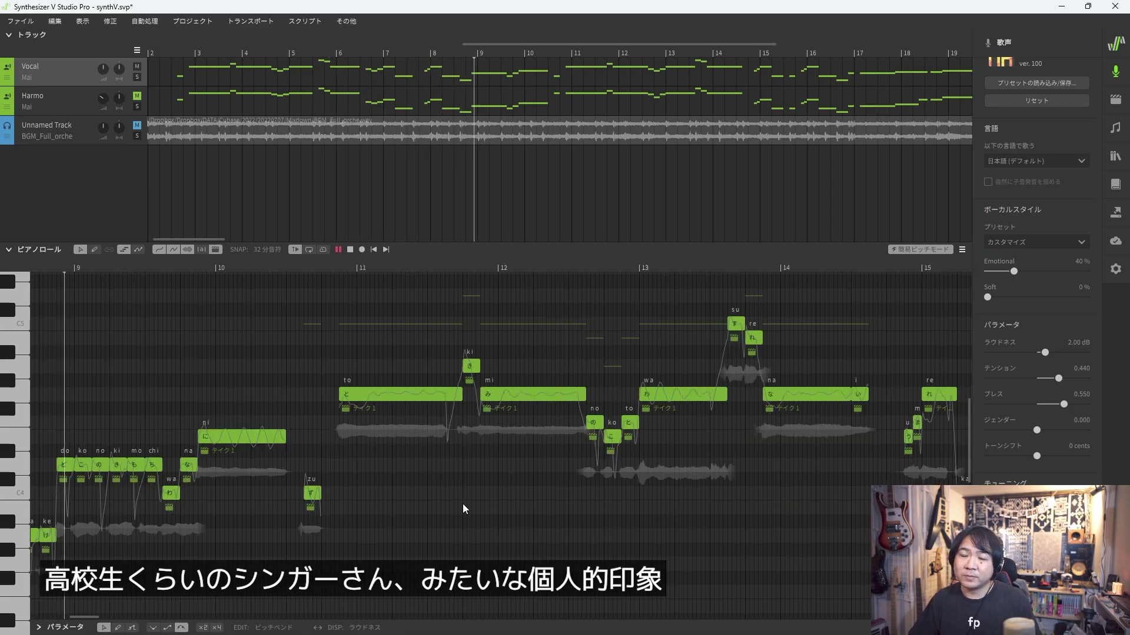
# Set the Vocal track's gender (ジェンダー) to 0.215 and audition the opening vocal from just after bar 2 until past bar 10.
pyautogui.press('space')
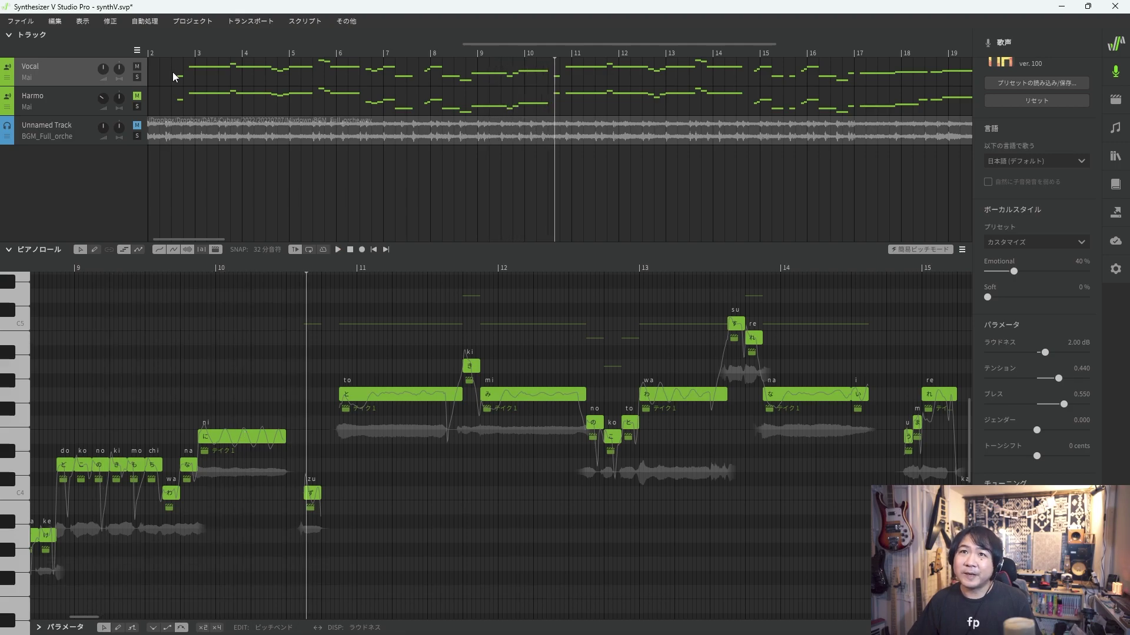
pyautogui.click(167, 53)
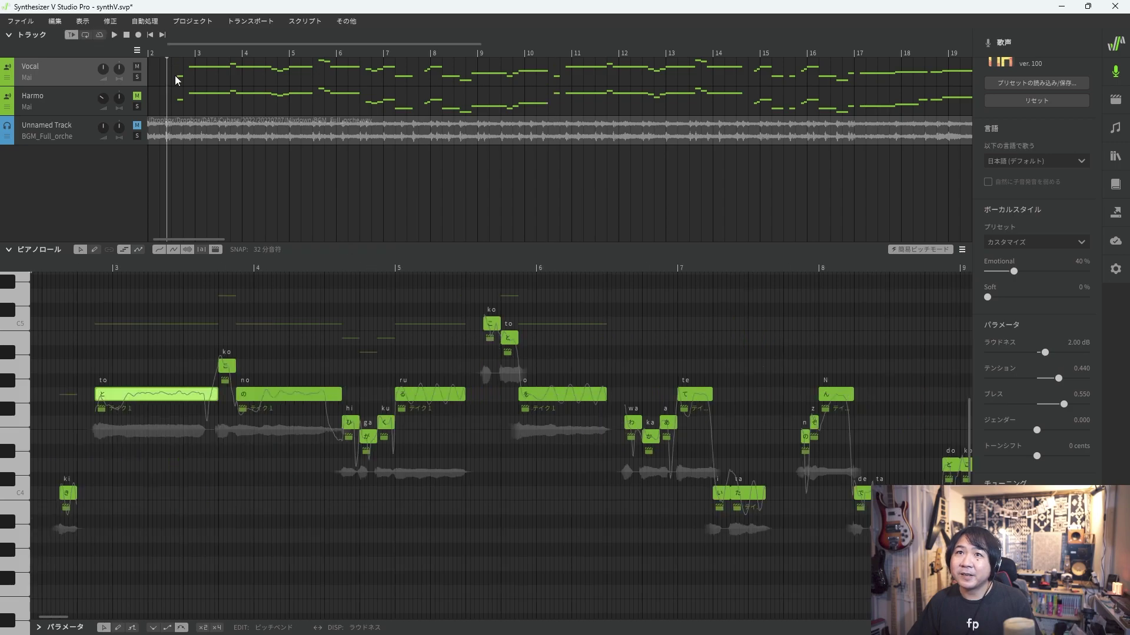
pyautogui.click(1047, 432)
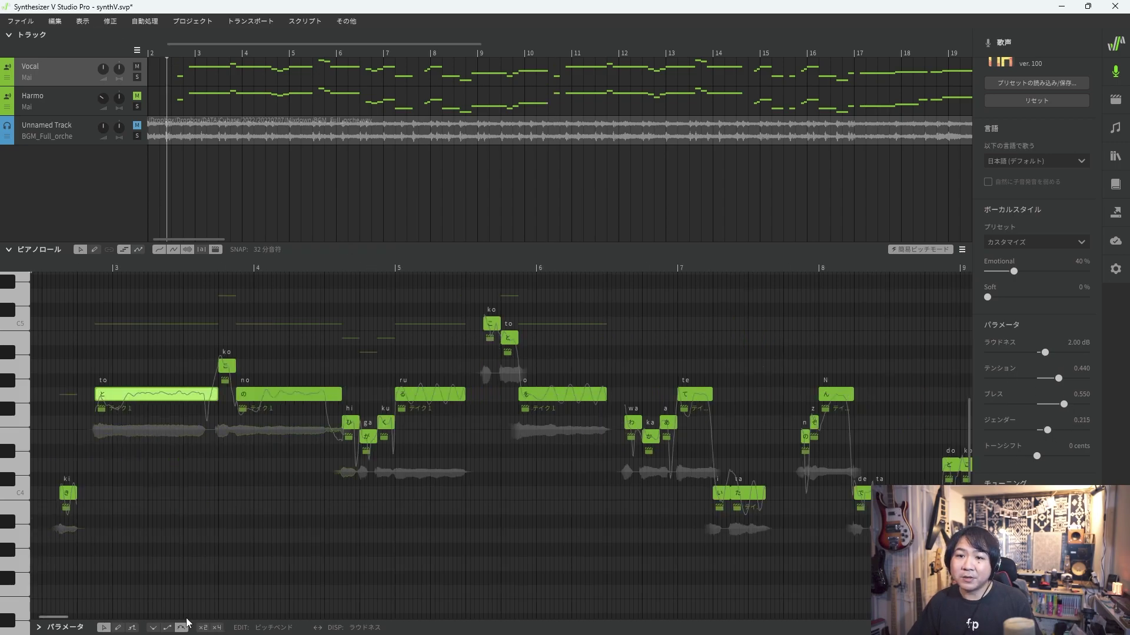
pyautogui.moveTo(65, 618); pyautogui.dragTo(54, 618)
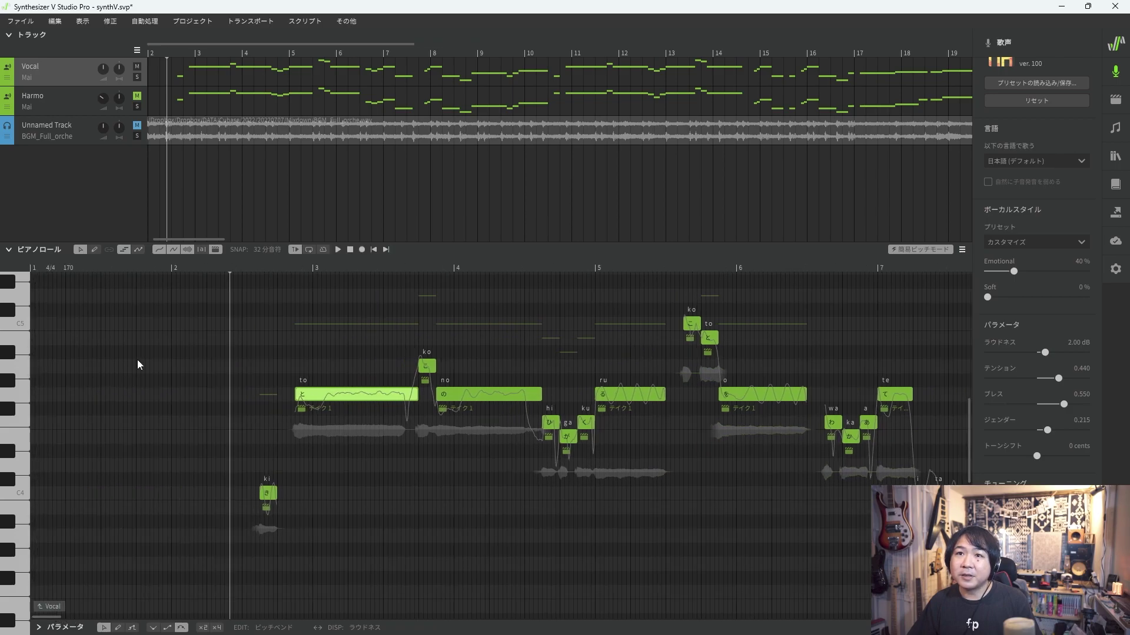
pyautogui.click(196, 270)
pyautogui.press('space')
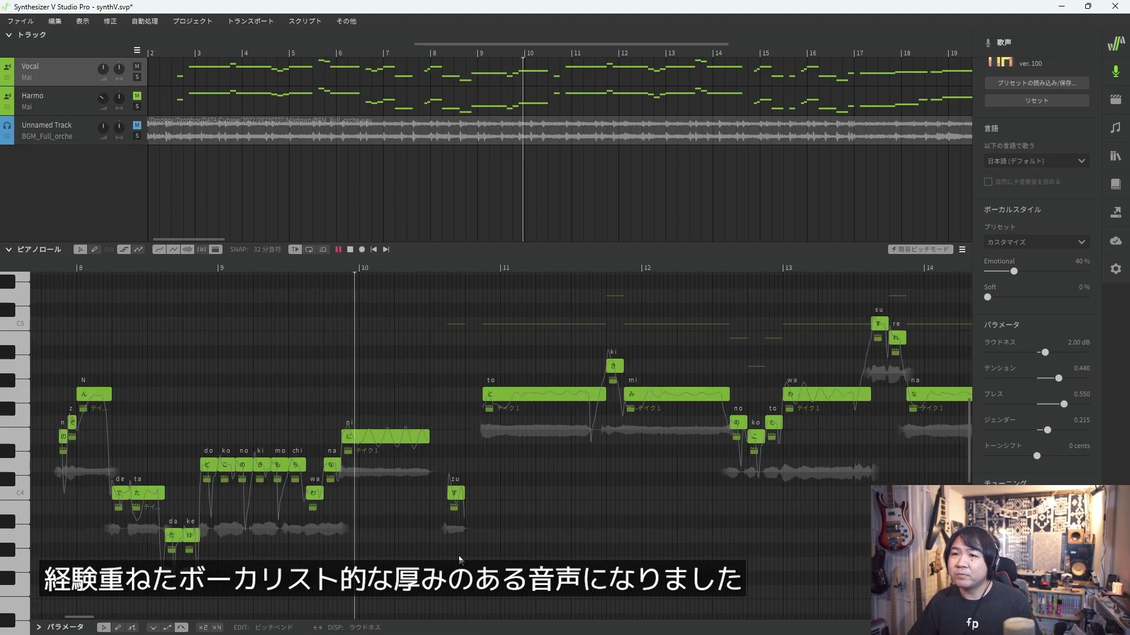
pyautogui.press('space')
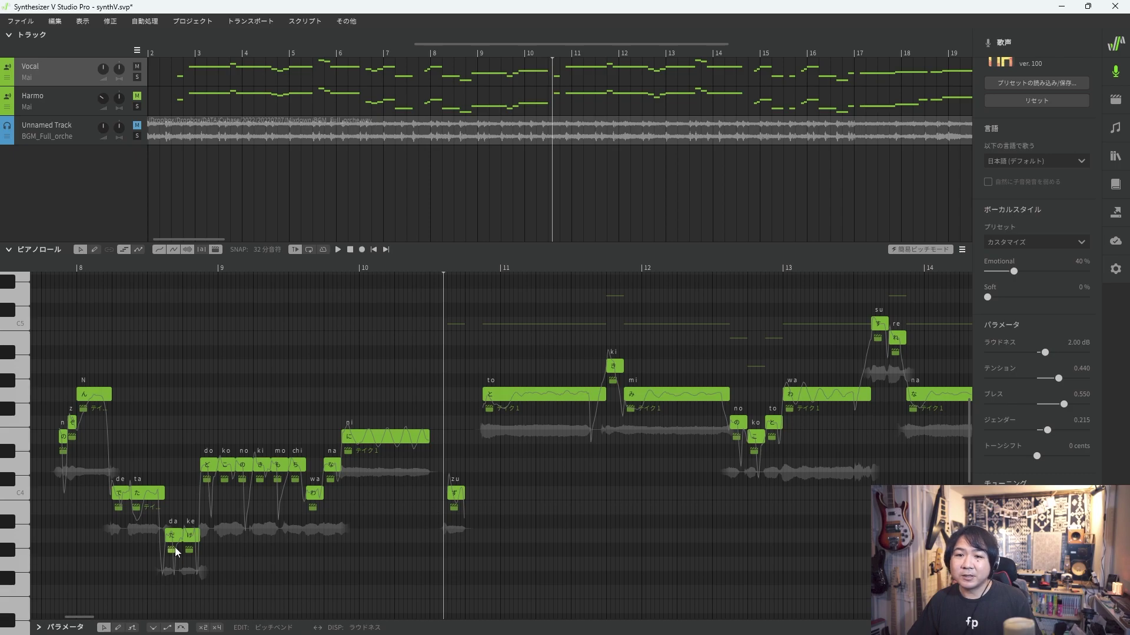
# Raise the Vocal track's gender (ジェンダー) to 0.880 and audition the opening phrase from bar 2 into bar 6.
pyautogui.moveTo(93, 617); pyautogui.dragTo(53, 620)
pyautogui.click(174, 268)
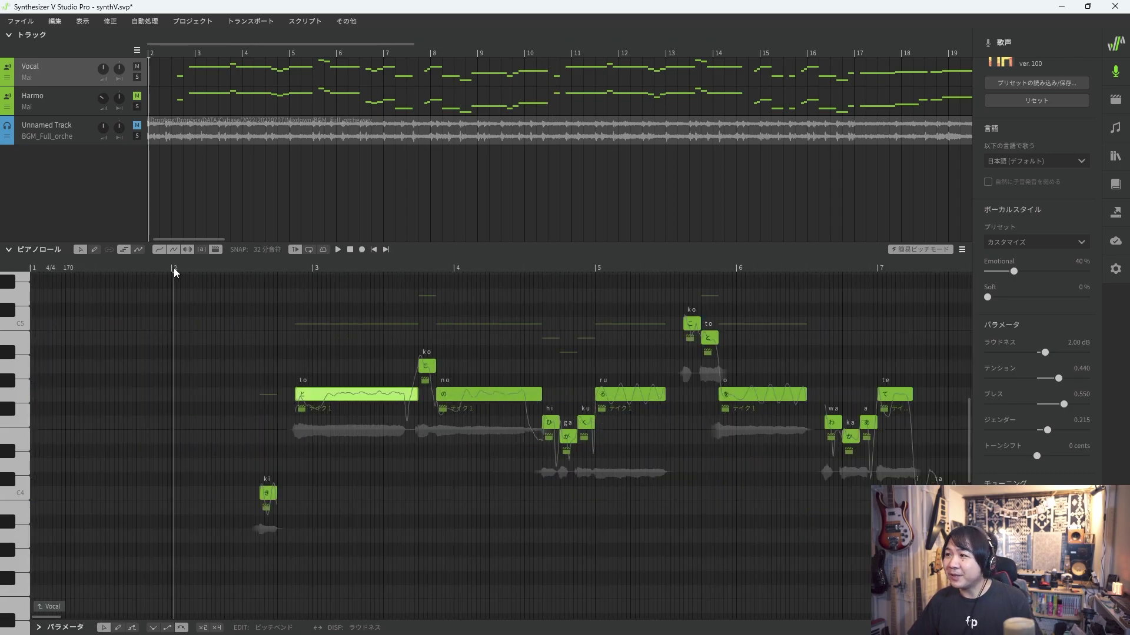
pyautogui.click(1081, 430)
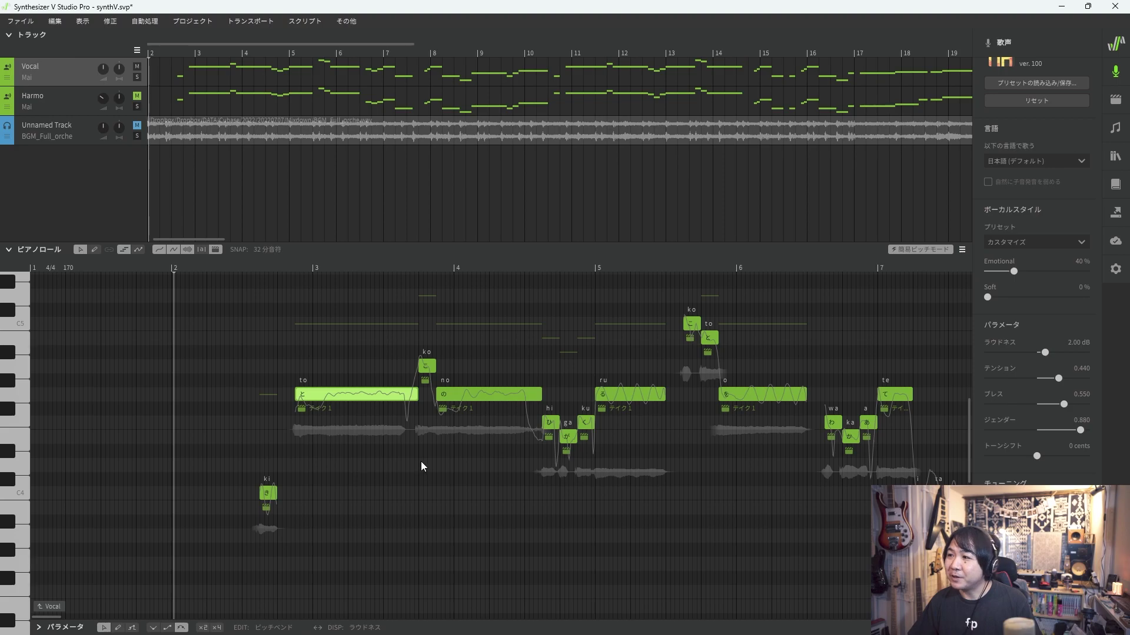
pyautogui.press('space')
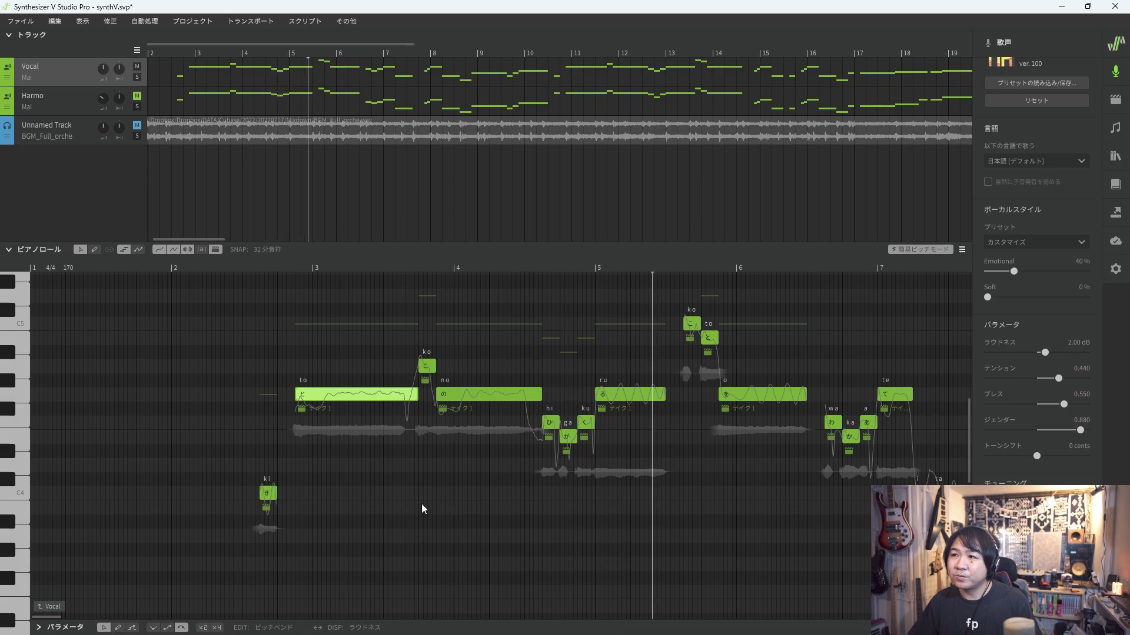
pyautogui.press('space')
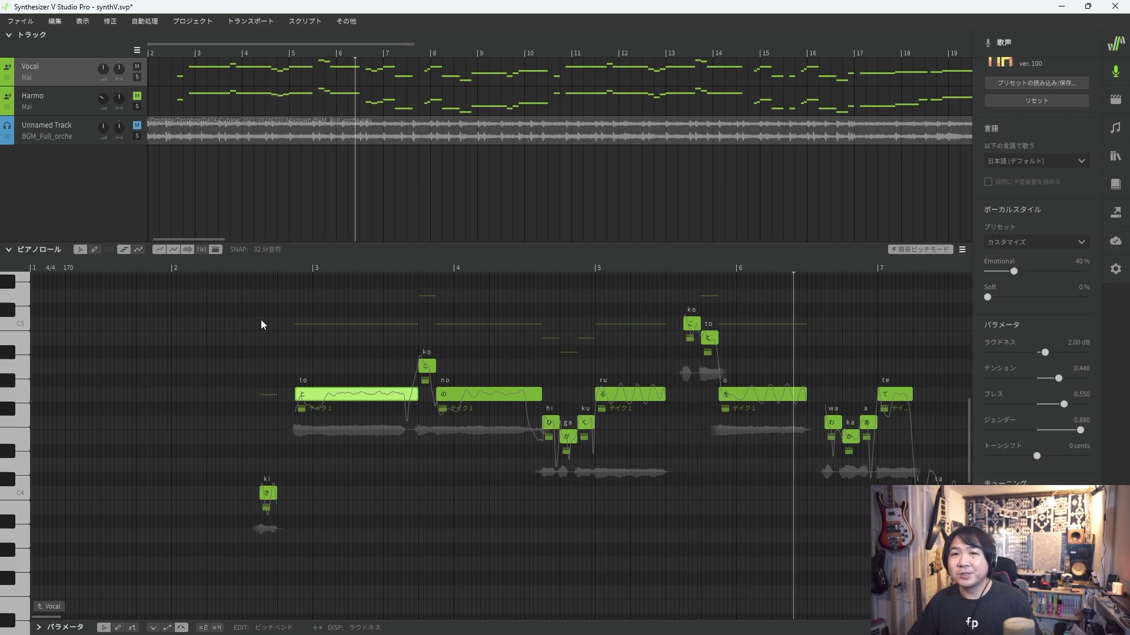
# Lower the Vocal track's gender (ジェンダー) to -0.880 and audition the opening phrase from bar 2 to about bar 6.
pyautogui.click(169, 268)
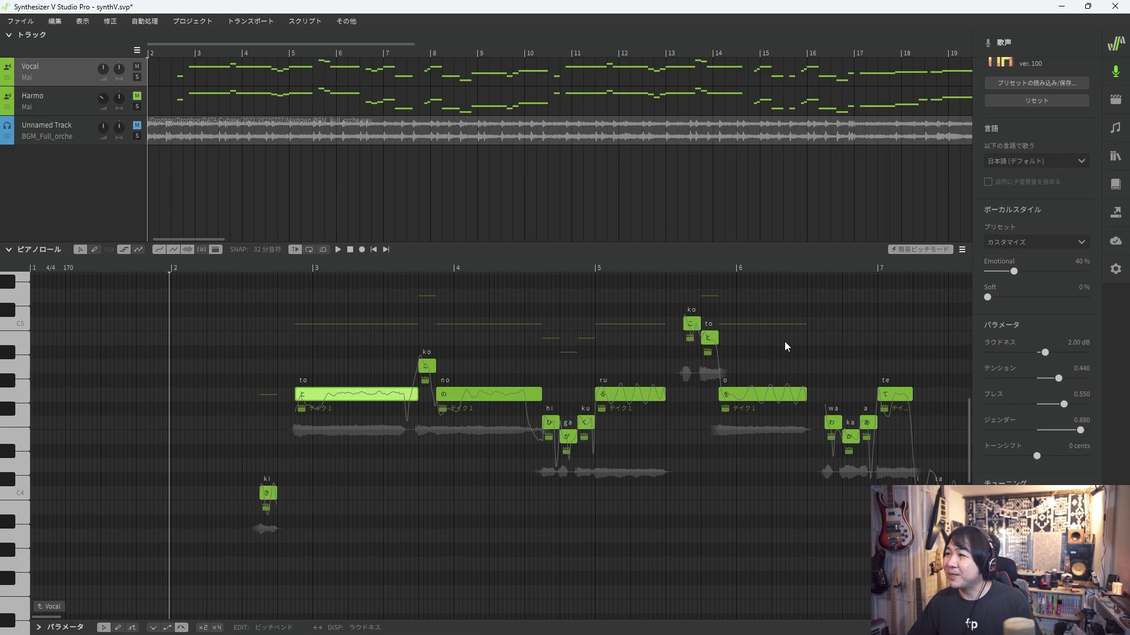
pyautogui.click(993, 430)
pyautogui.press('space')
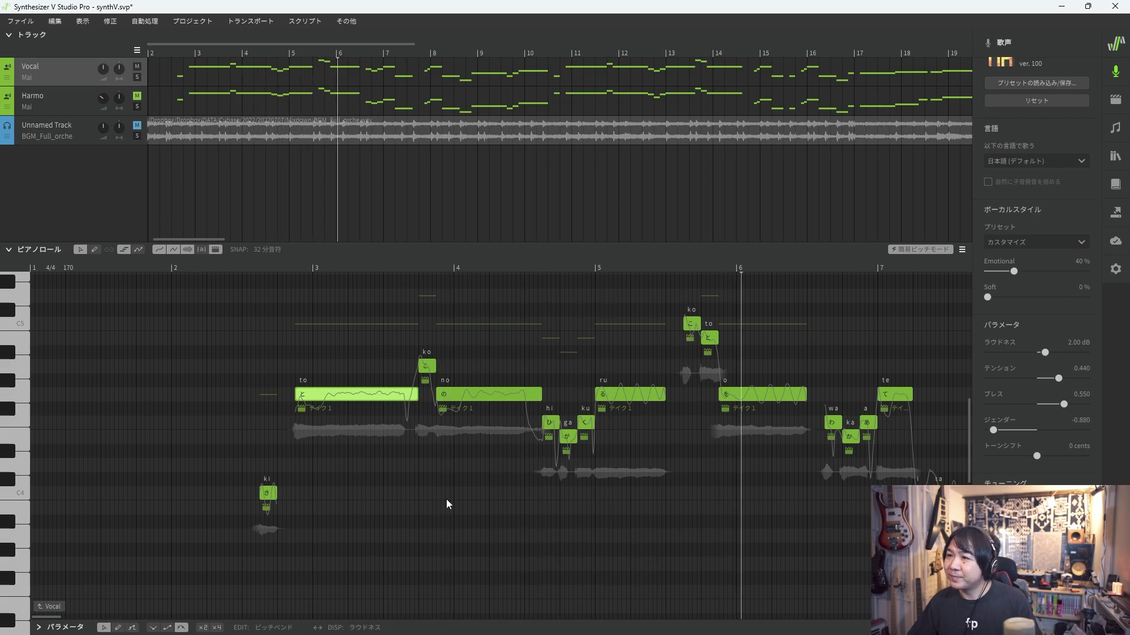
# Set the Vocal track's gender (ジェンダー) to -0.225 and audition the opening phrase from bar 2 to about bar 6.
pyautogui.click(172, 267)
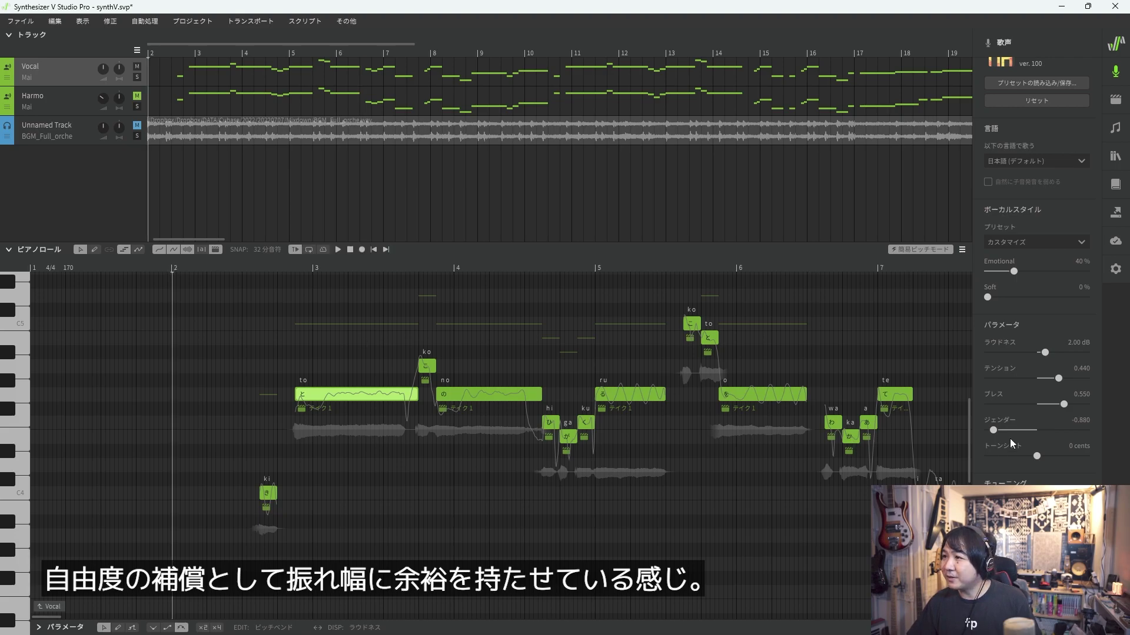
pyautogui.click(1031, 430)
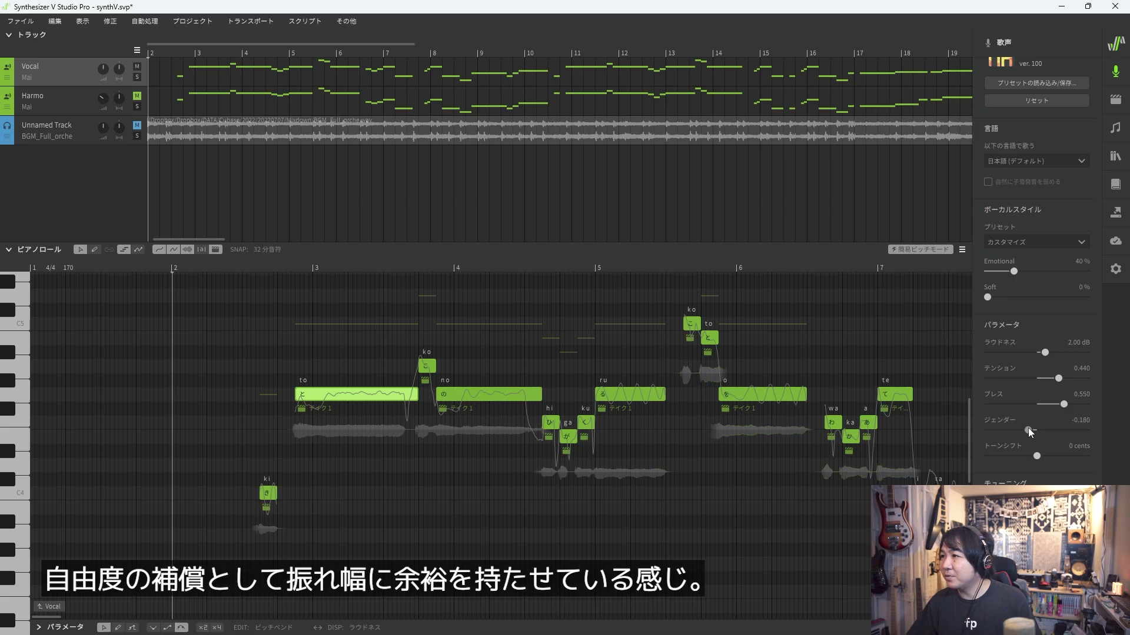
pyautogui.moveTo(1029, 429); pyautogui.dragTo(1025, 426)
pyautogui.press('space')
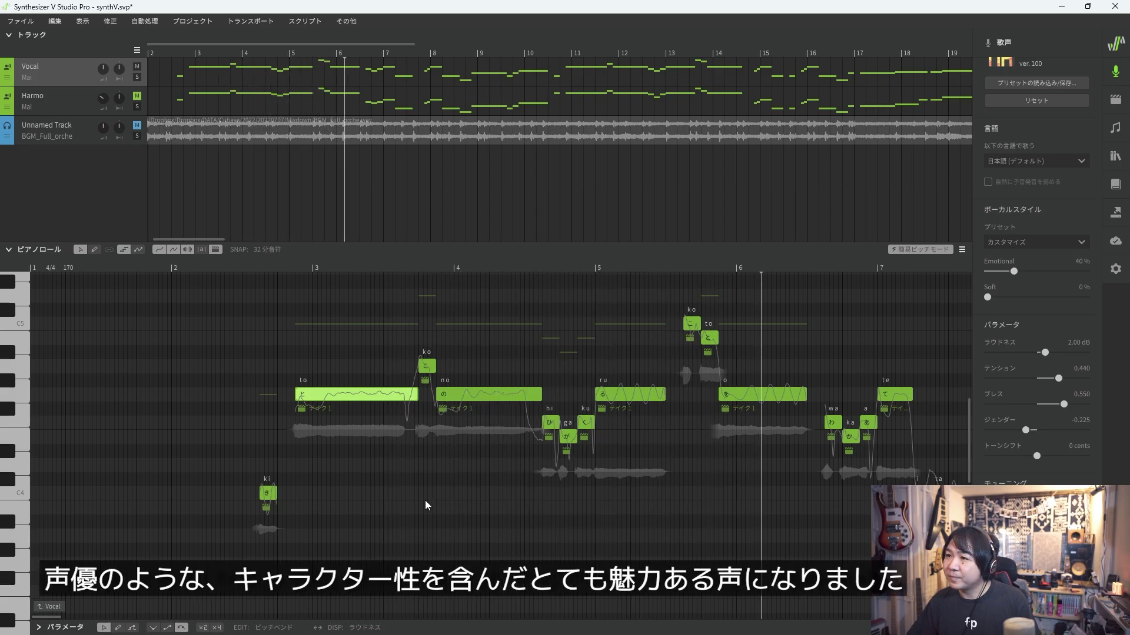
# Lower the Vocal track's tension (テンション) to -1.000 and audition the opening phrase from bar 2 into bar 6.
pyautogui.click(170, 268)
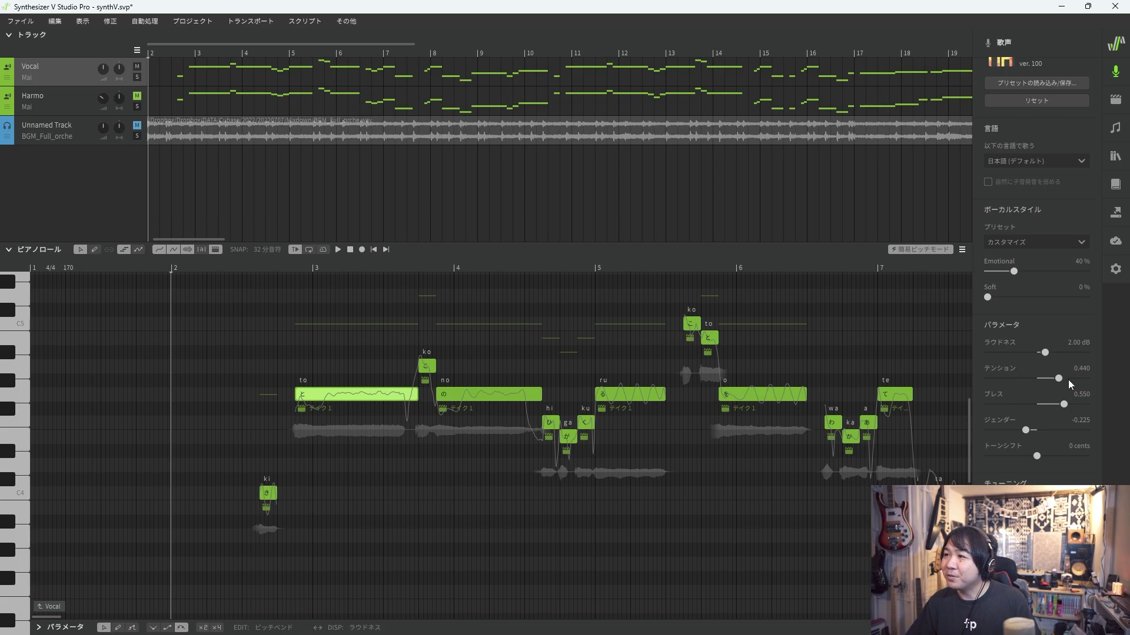
pyautogui.click(990, 379)
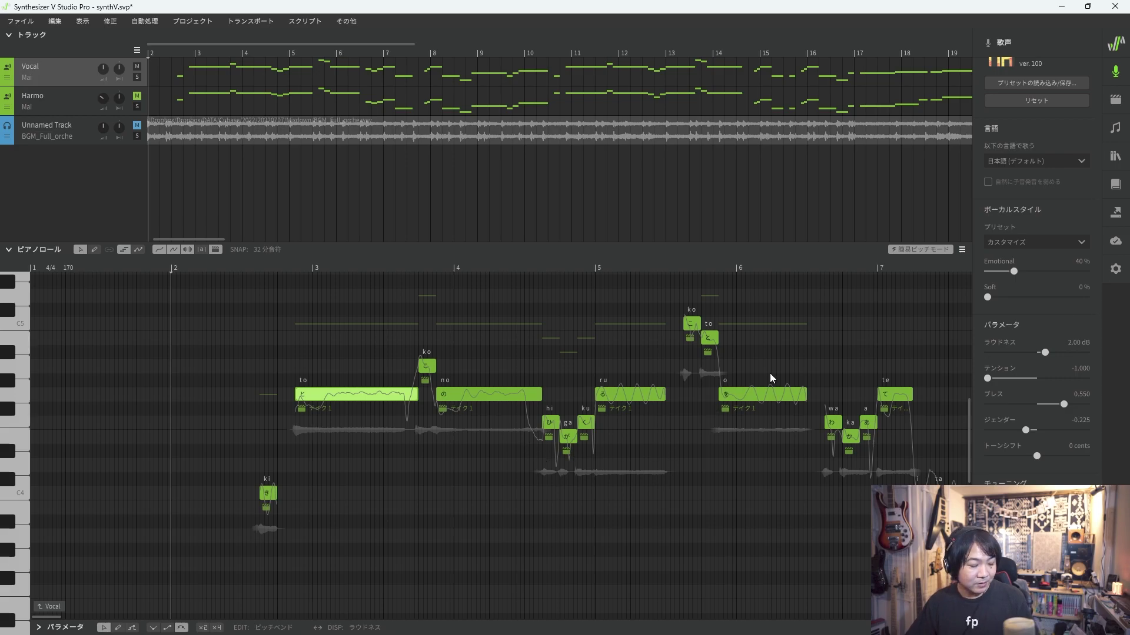
pyautogui.press('space')
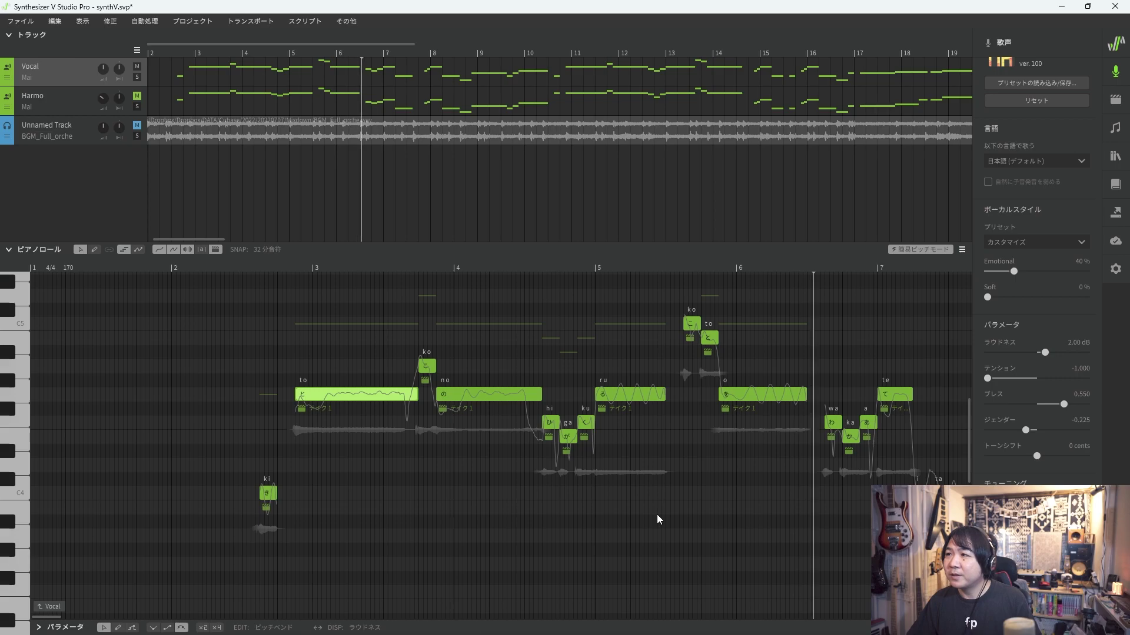
# Set the Vocal track's tension (テンション) to -0.630 and audition the opening phrase from bar 2 to about bar 6.
pyautogui.click(175, 267)
pyautogui.click(1004, 377)
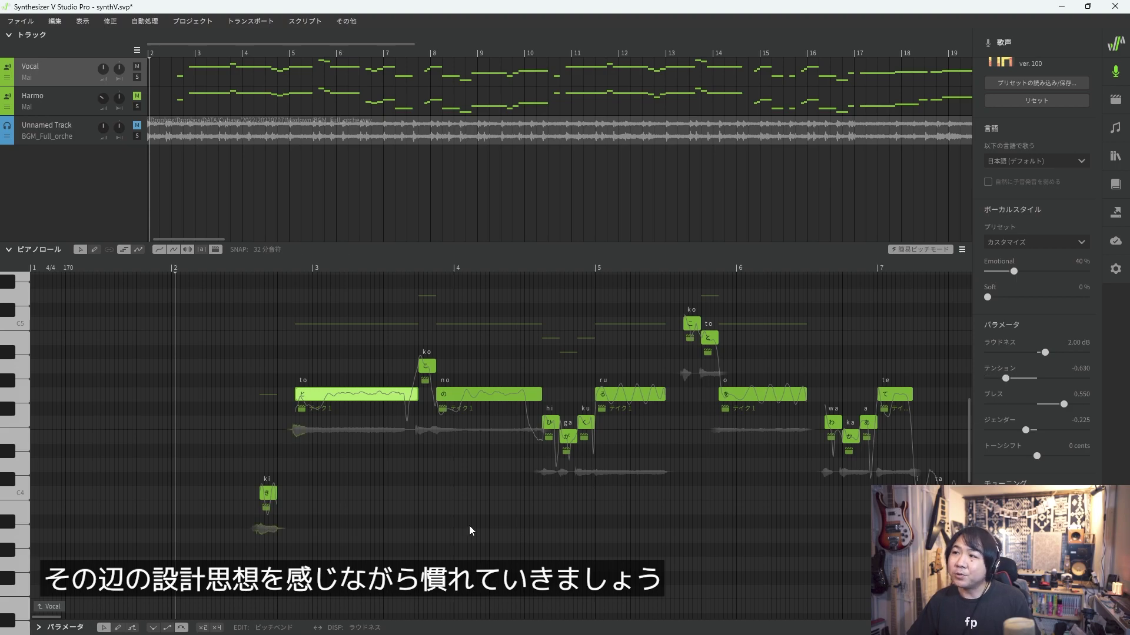
pyautogui.press('space')
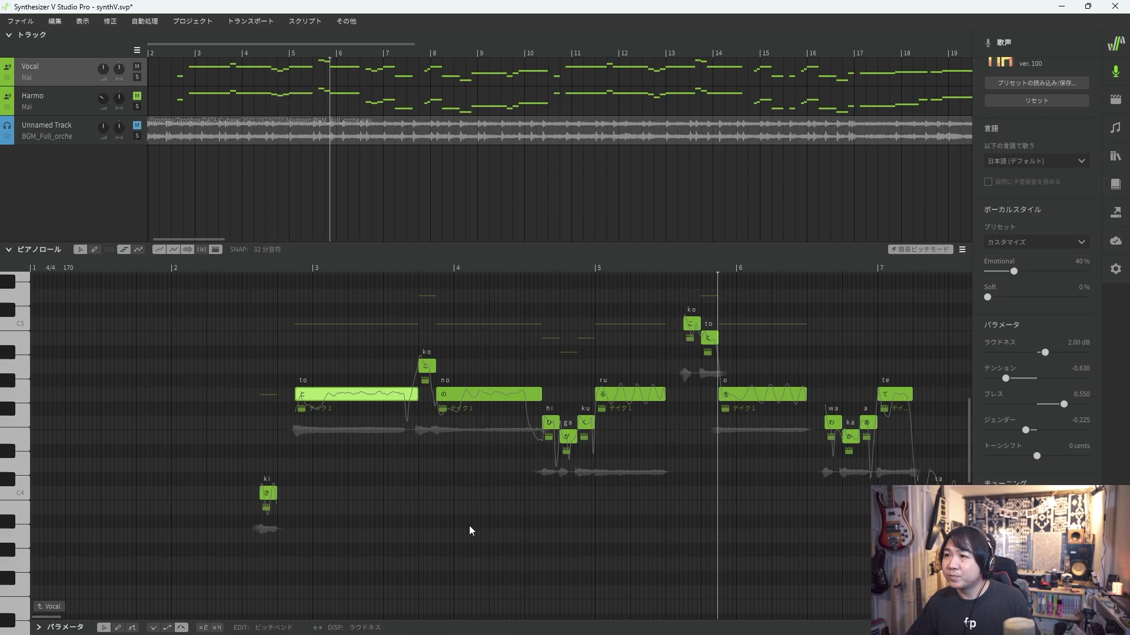
# Set the Vocal track's breath (ブレス) to -0.105 and audition the opening phrase from just after bar 2 into bar 6.
pyautogui.click(187, 271)
pyautogui.click(1031, 404)
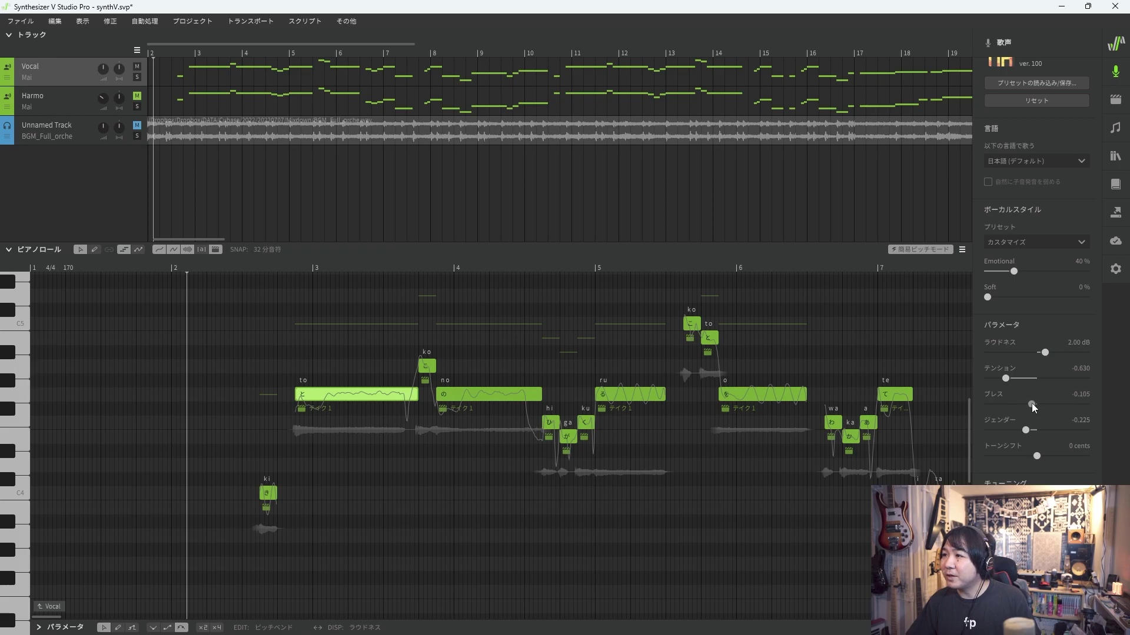
pyautogui.press('space')
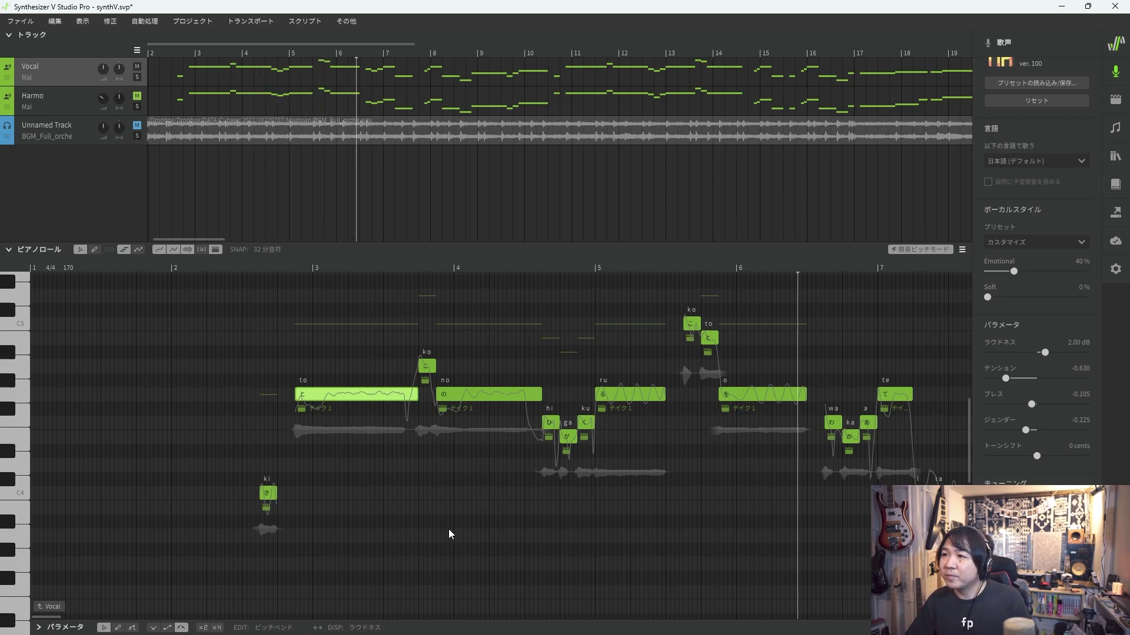
# Lower the Vocal track's breath (ブレス) to -1.000 and audition the opening phrase from just after bar 2 into bar 6.
pyautogui.click(188, 266)
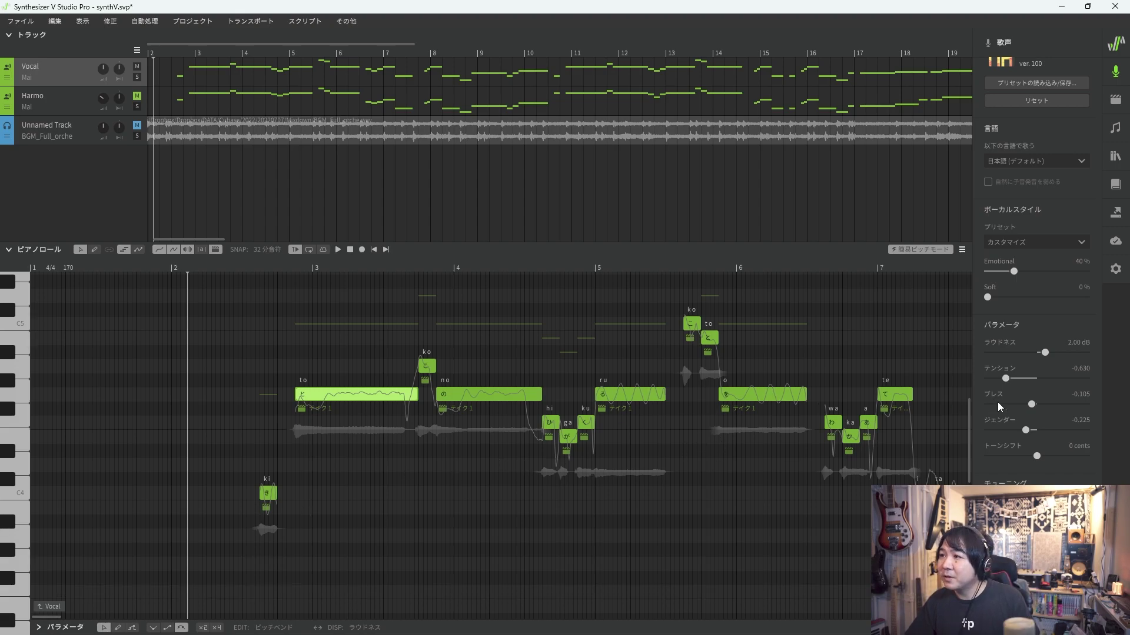
pyautogui.moveTo(1000, 406); pyautogui.dragTo(978, 405)
pyautogui.press('space')
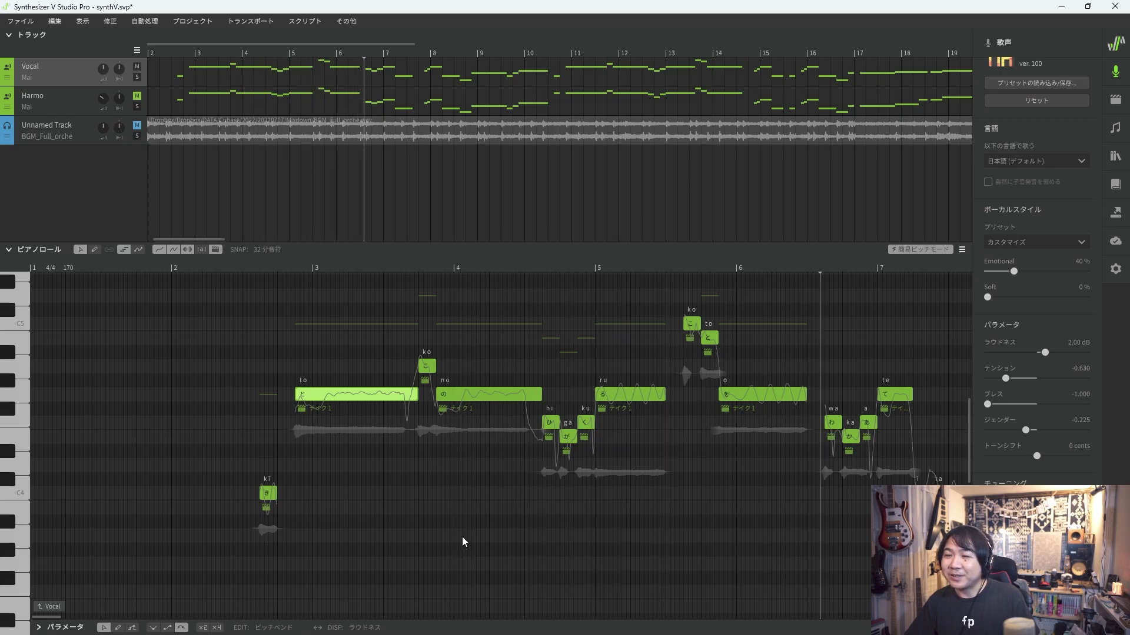
# Set the Vocal track's tension (テンション) to -0.215 and audition the opening phrase from bar 2 into bar 6.
pyautogui.click(171, 267)
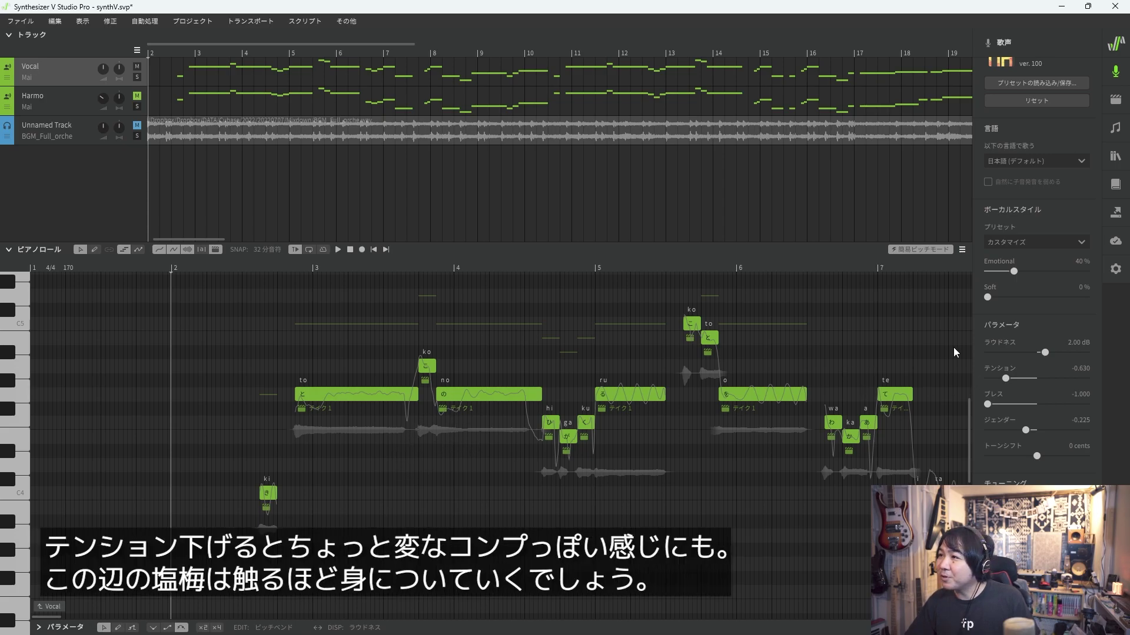
pyautogui.click(1028, 379)
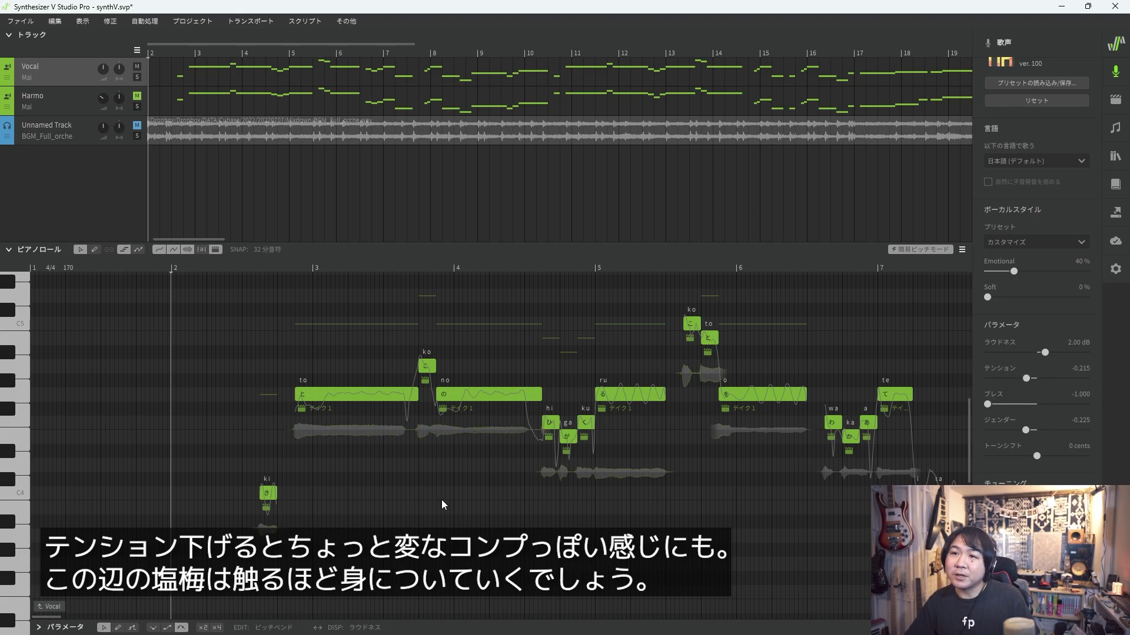
pyautogui.press('space')
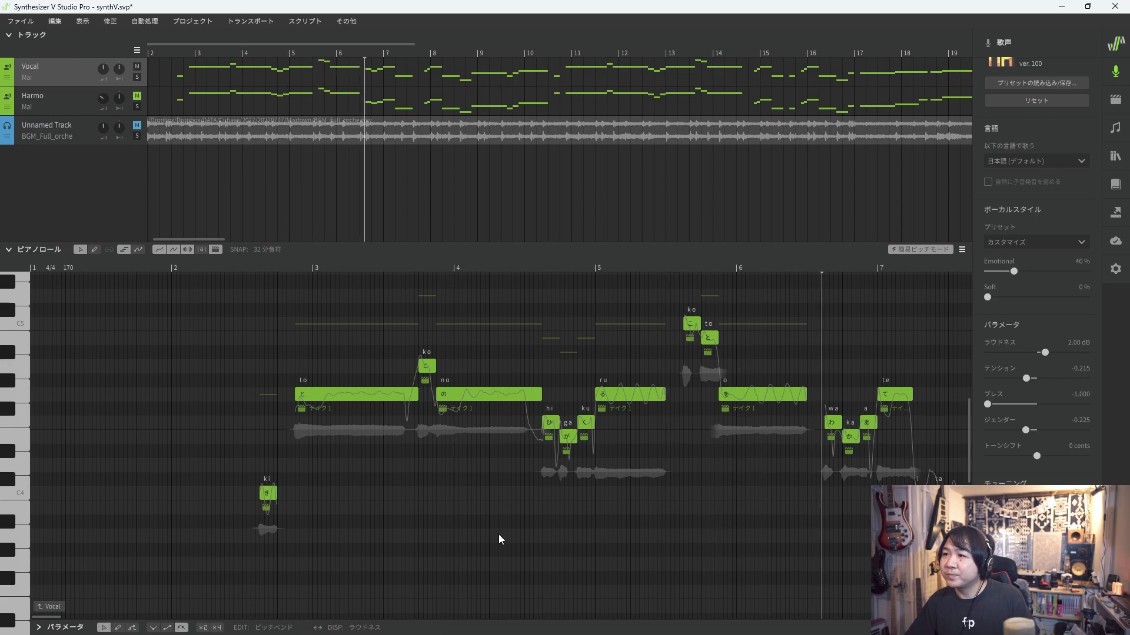
# Set the Vocal track's breath (ブレス) to 0.000 and audition the opening phrase from bar 2.
pyautogui.click(171, 269)
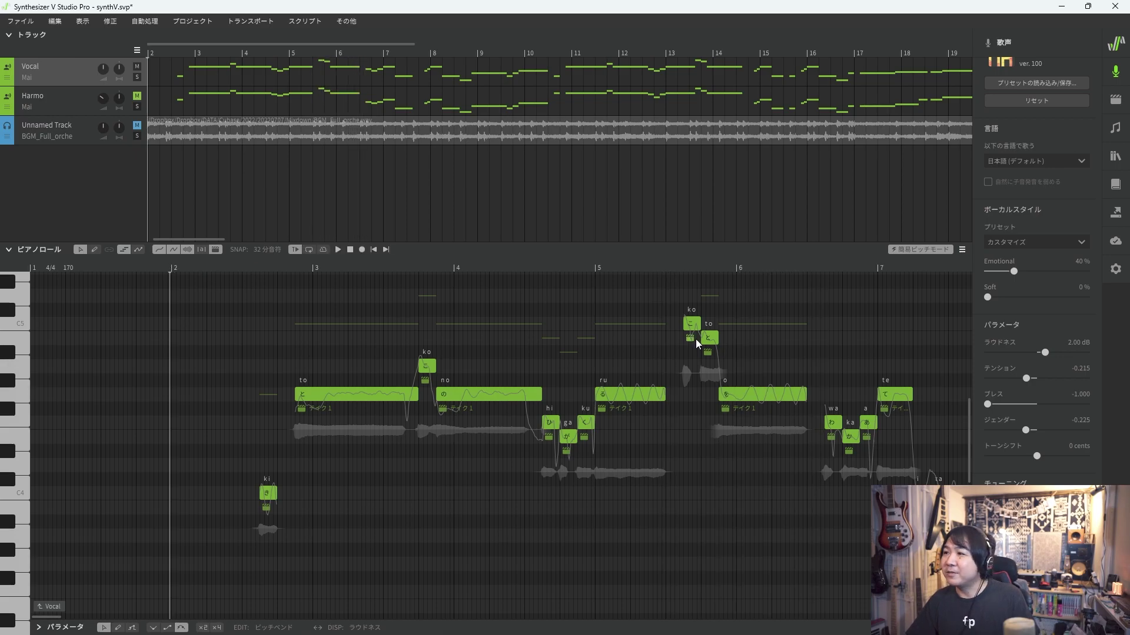
pyautogui.moveTo(987, 404); pyautogui.dragTo(1036, 401)
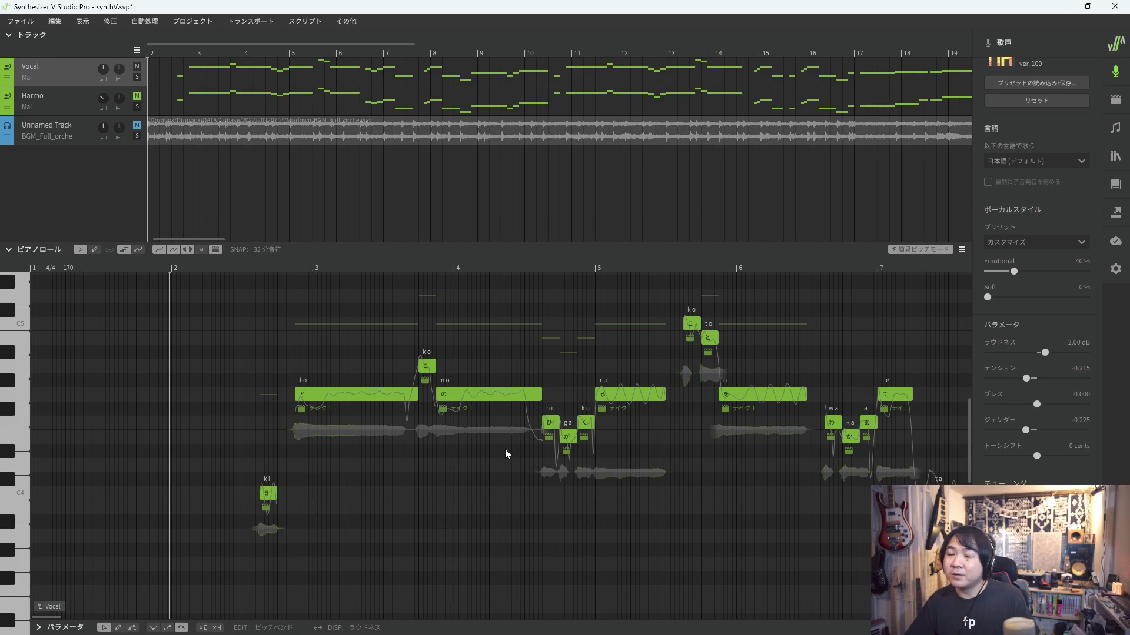
pyautogui.click(172, 267)
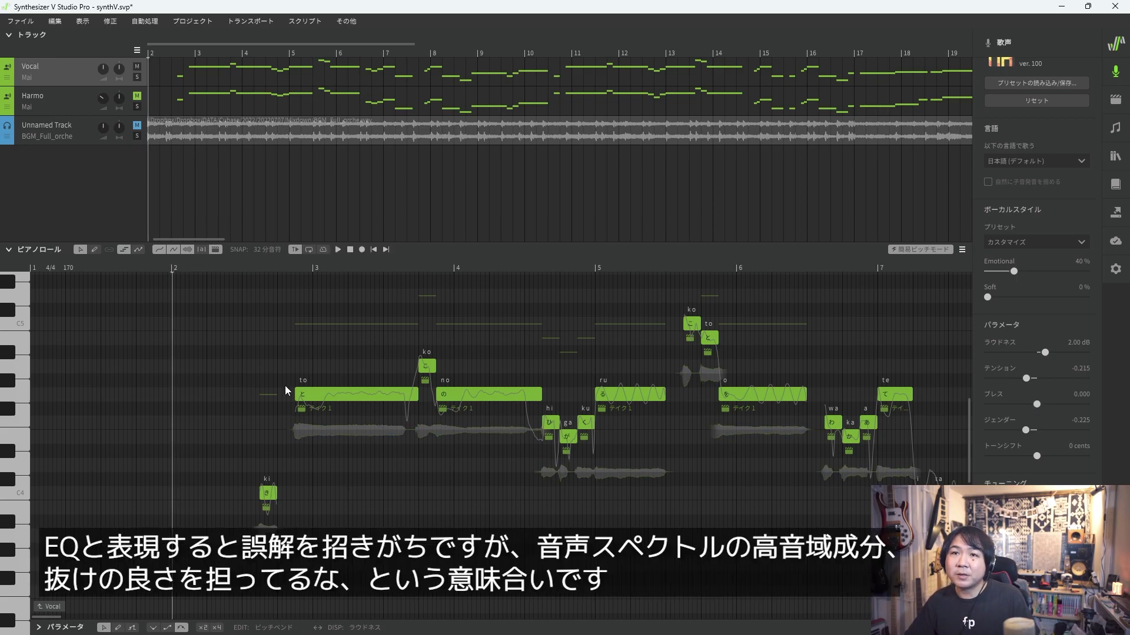
pyautogui.press('space')
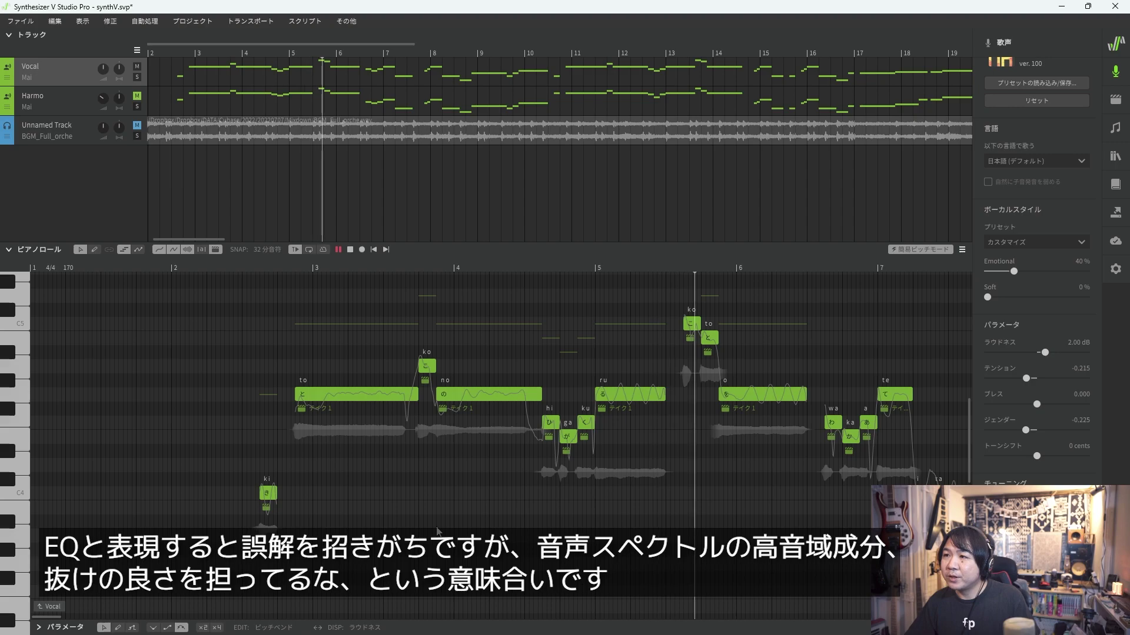
pyautogui.press('space')
# Raise the Vocal track's breath (ブレス) to 1.000 and audition the opening phrase from bar 2 to about bar 5.
pyautogui.click(172, 268)
pyautogui.click(1088, 405)
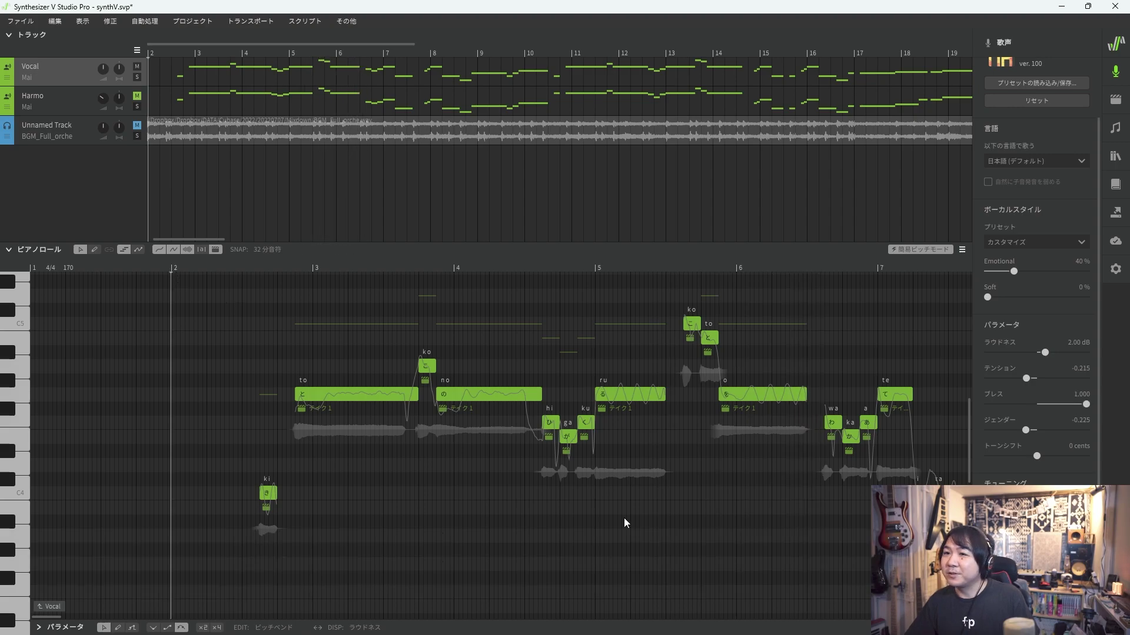
pyautogui.press('space')
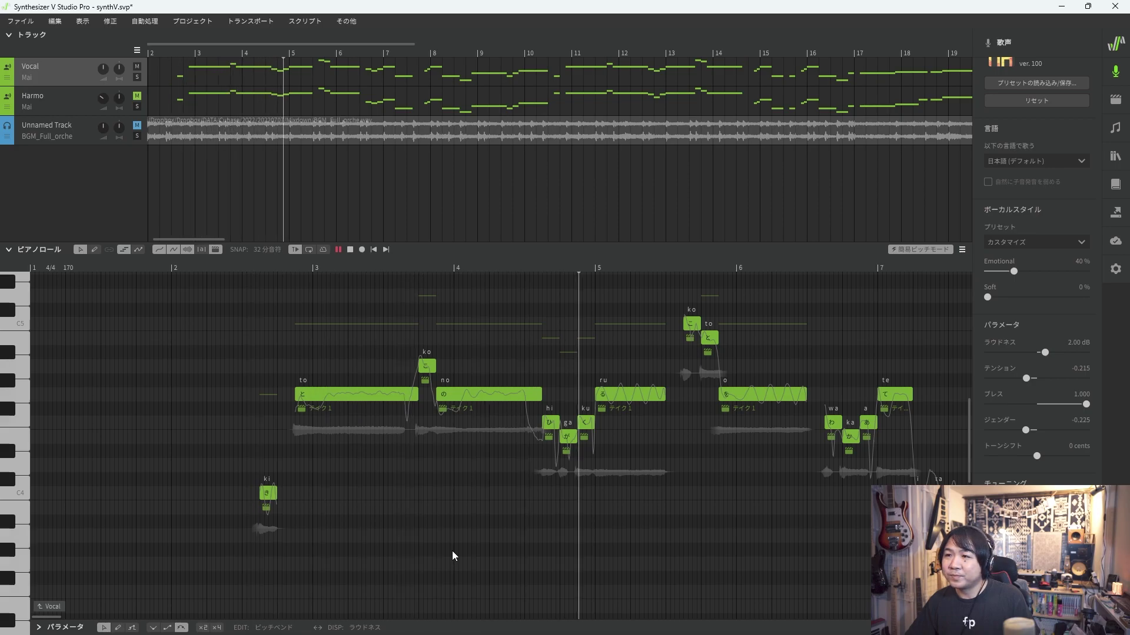
pyautogui.press('space')
# Lower the Vocal track's tension (テンション) to -1.000 and audition the opening phrase from bar 2 into bar 6.
pyautogui.click(171, 268)
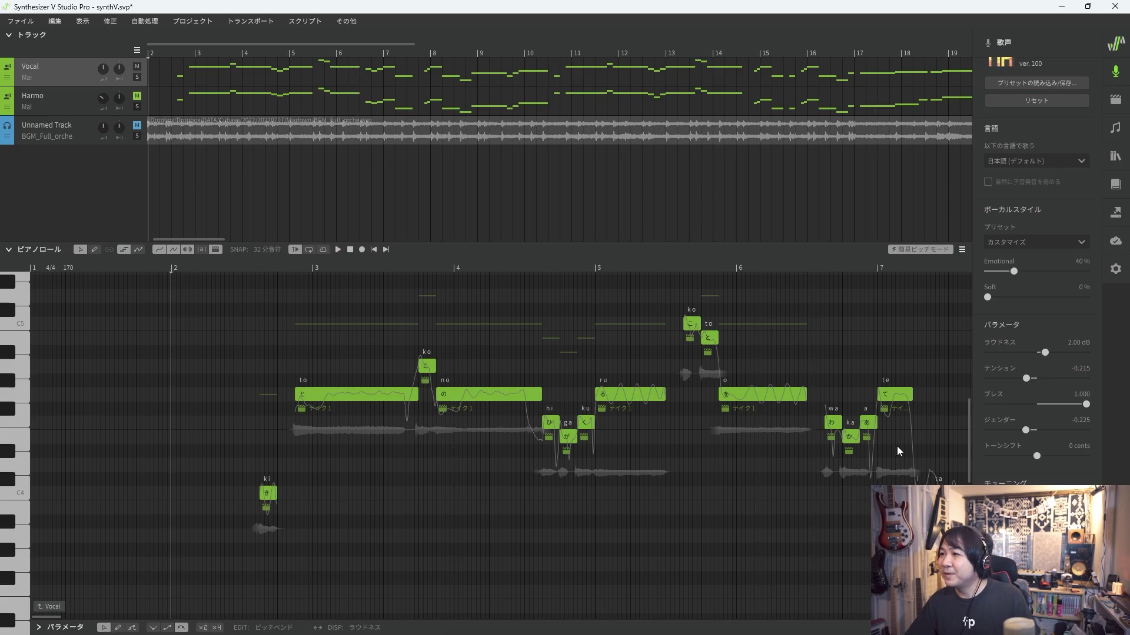
pyautogui.moveTo(996, 381); pyautogui.dragTo(964, 381)
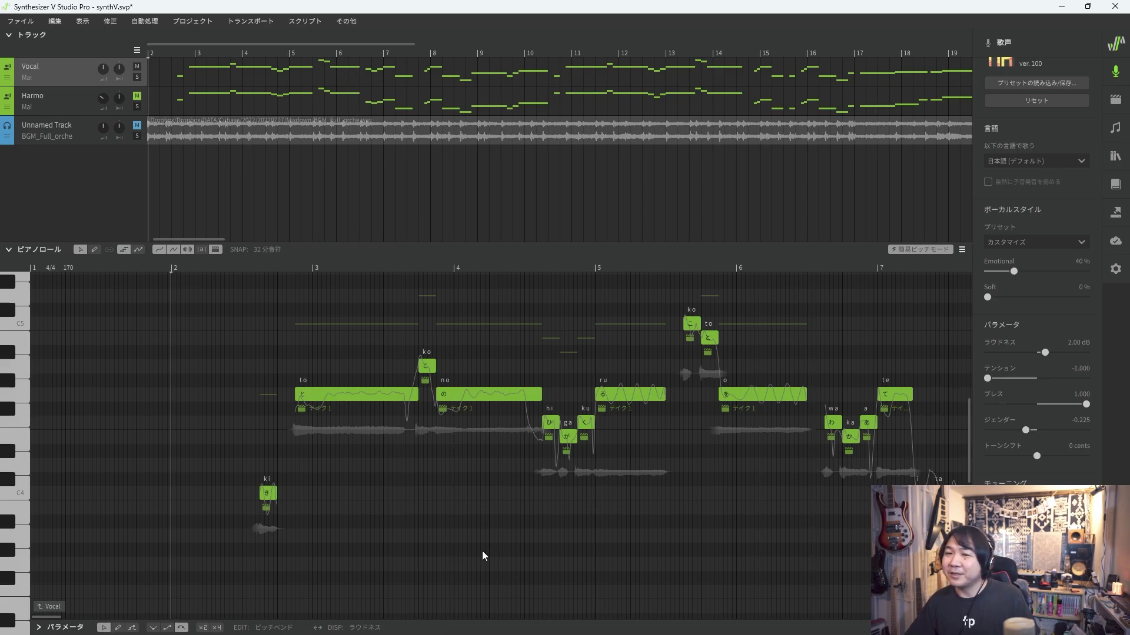
pyautogui.press('space')
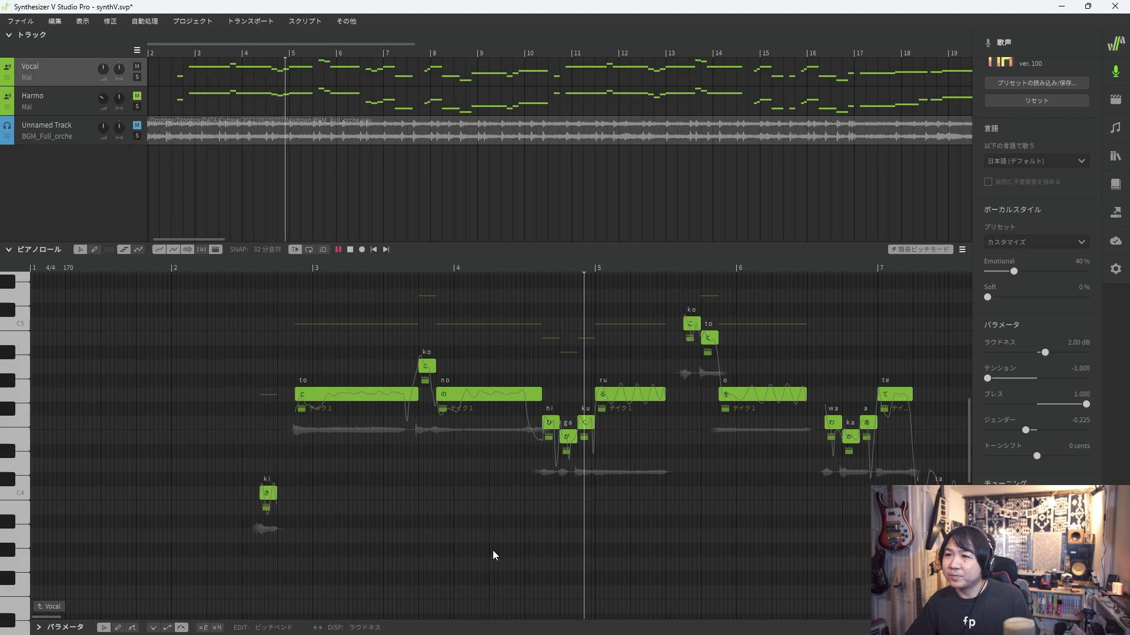
pyautogui.press('space')
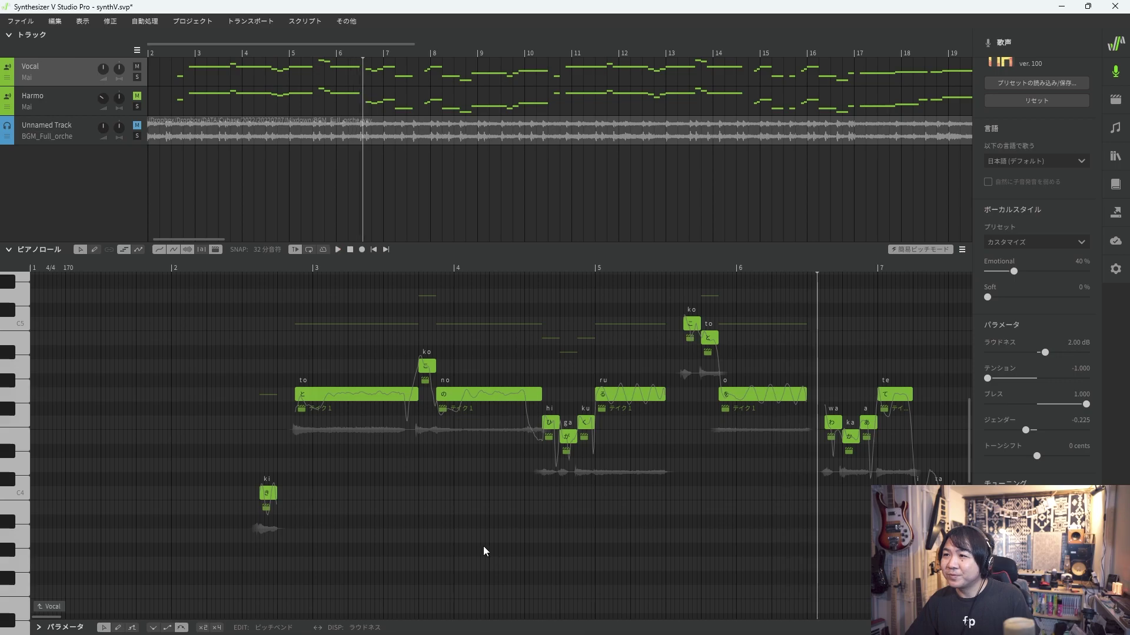
# Set the Vocal track's breath (ブレス) to 0.060 and tension (テンション) to 1.000, and audition the opening phrase from bar 2.
pyautogui.click(171, 267)
pyautogui.click(1039, 404)
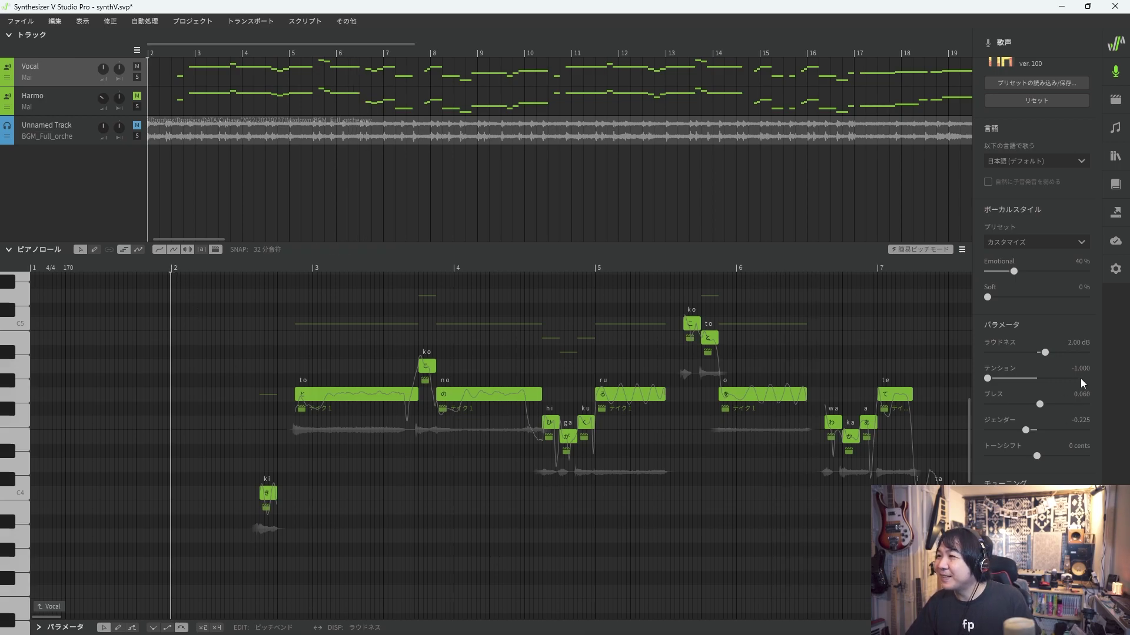
pyautogui.moveTo(1078, 380); pyautogui.dragTo(1111, 379)
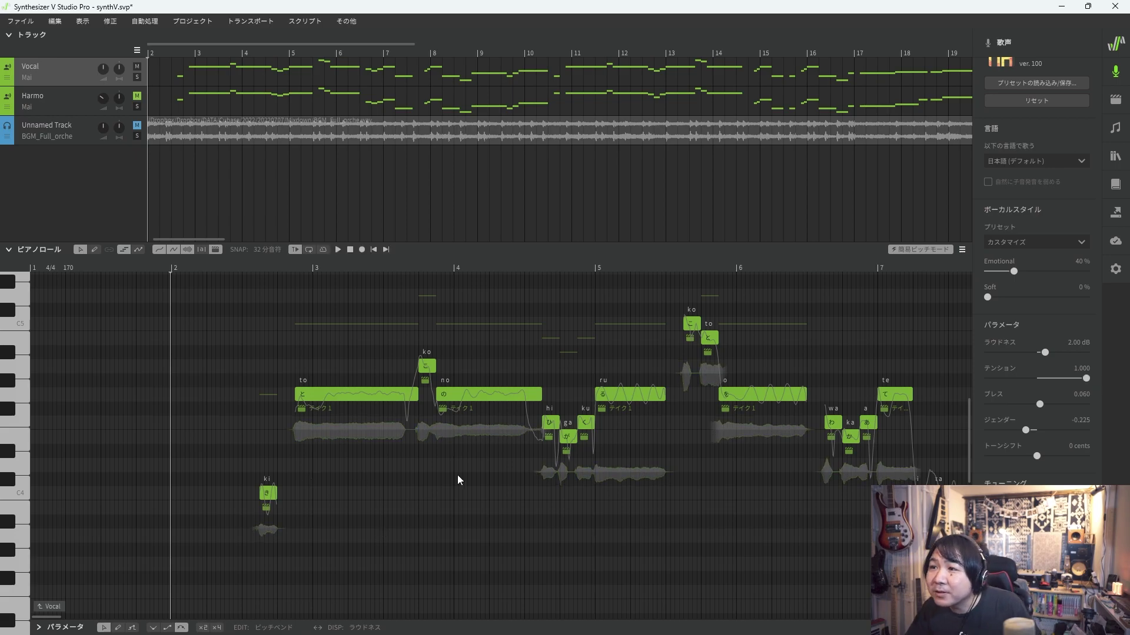
pyautogui.press('space')
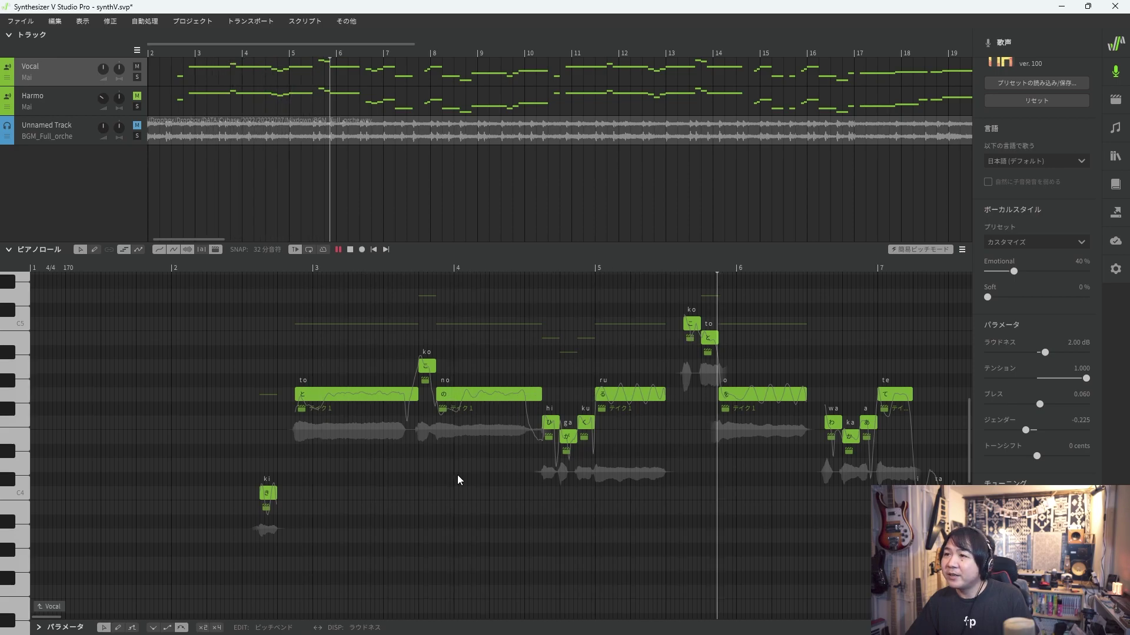
pyautogui.press('space')
# Lower the Vocal track's breath (ブレス) to -1.000 at full tension and audition the opening phrase from bar 2 into bar 4.
pyautogui.click(171, 268)
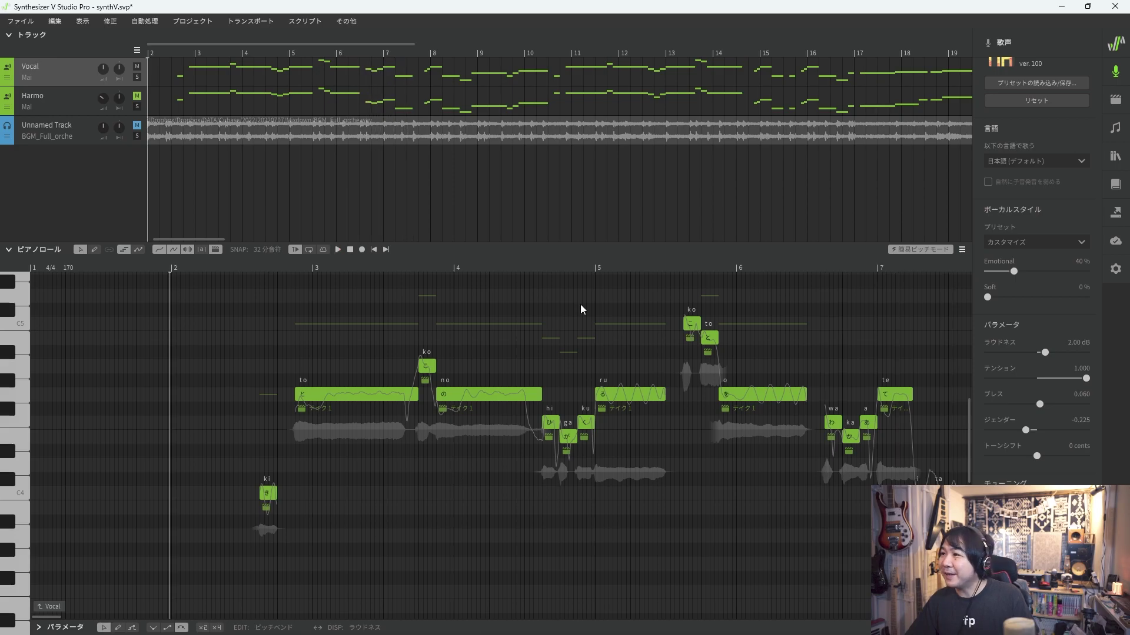
pyautogui.moveTo(1004, 403); pyautogui.dragTo(960, 405)
pyautogui.press('space')
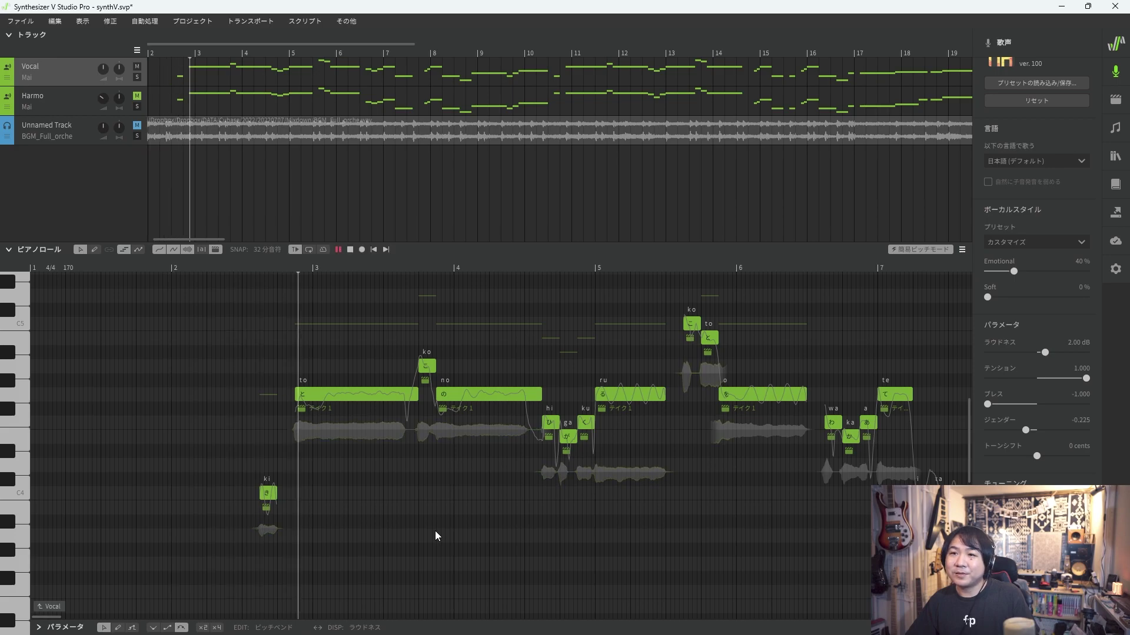
pyautogui.press('space')
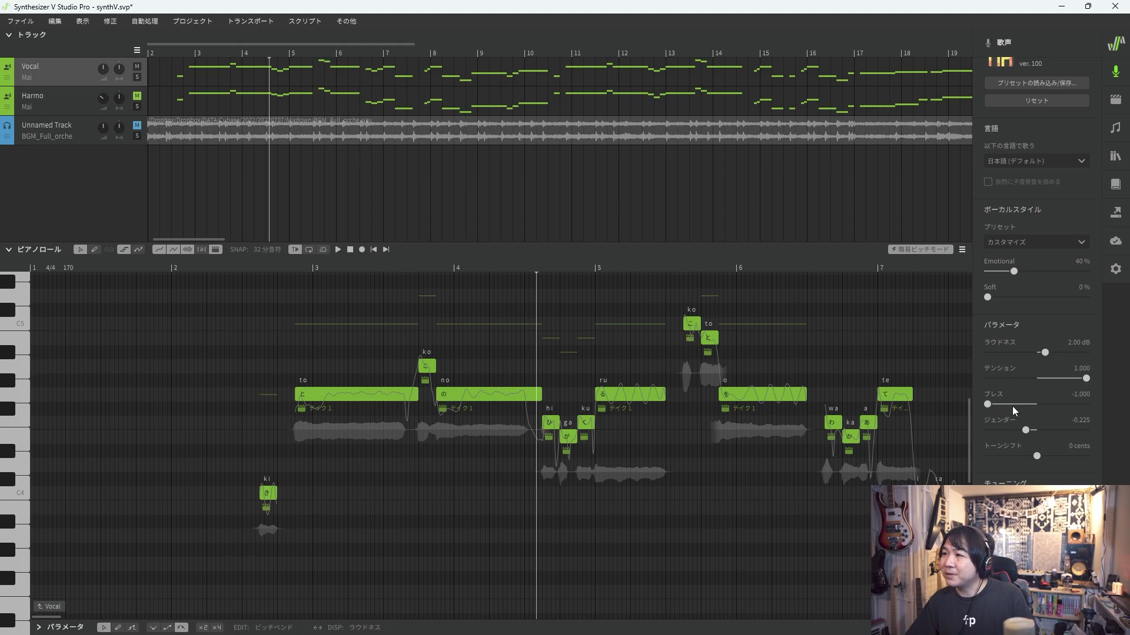
# Raise the Vocal track's breath (ブレス) to 0.440 and audition the opening phrase from just after bar 2 into bar 6.
pyautogui.moveTo(1010, 404); pyautogui.dragTo(1057, 403)
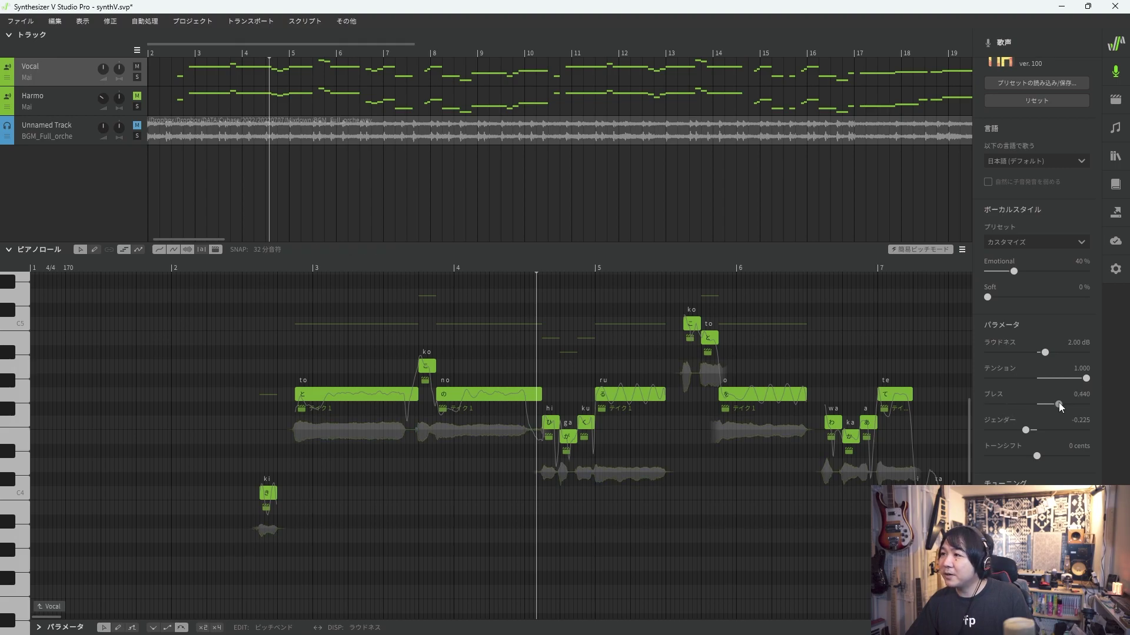
pyautogui.click(195, 269)
pyautogui.press('space')
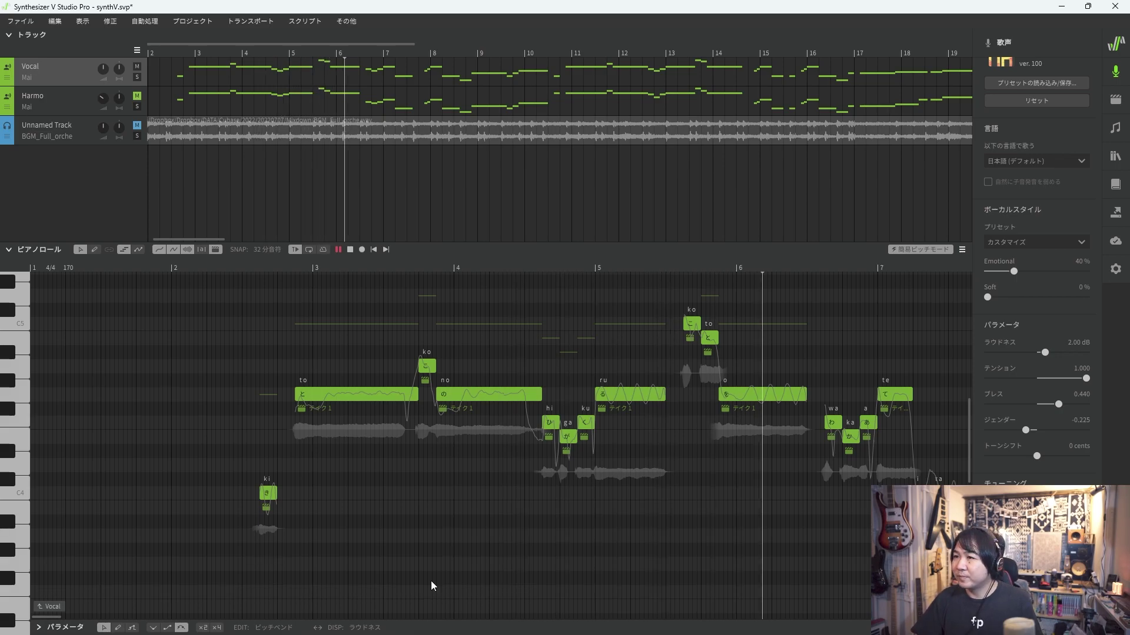
pyautogui.press('space')
# Set the Vocal track's breath (ブレス) to 0.200 and loudness (ラウドネス) to -1.55 dB, and audition the phrase from bar 2.
pyautogui.click(175, 269)
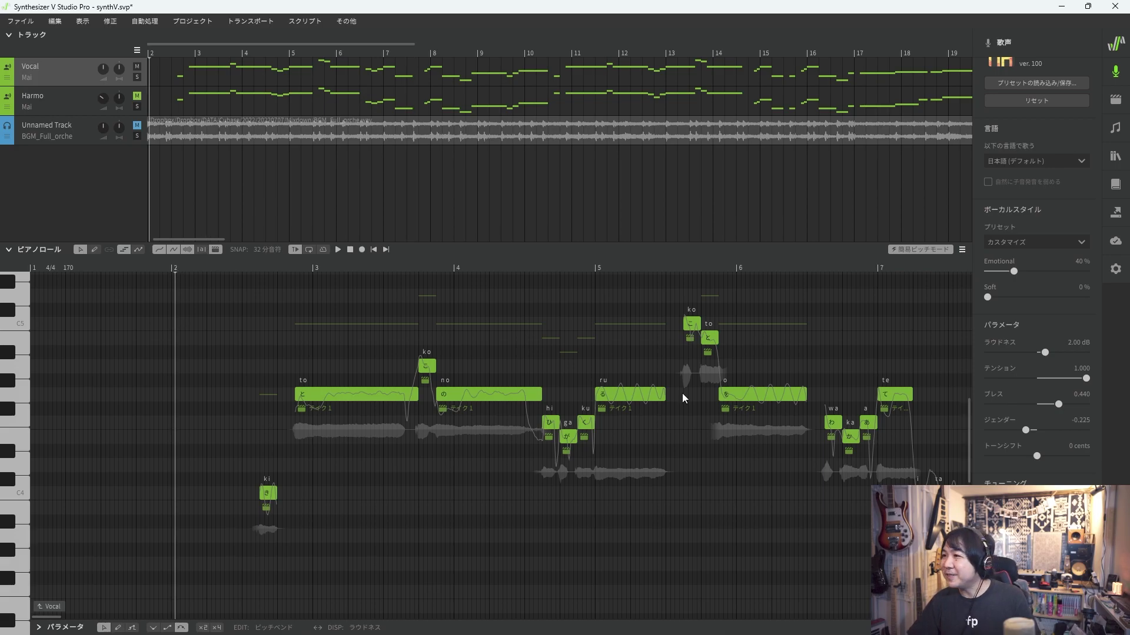
pyautogui.moveTo(1059, 405); pyautogui.dragTo(1053, 376)
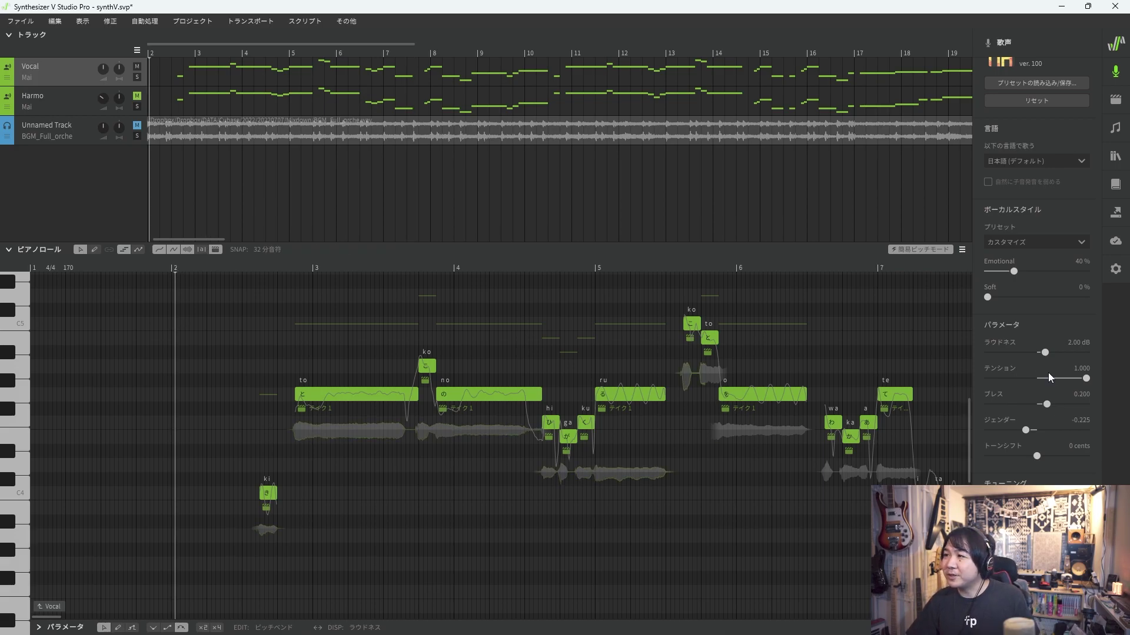
pyautogui.click(1031, 352)
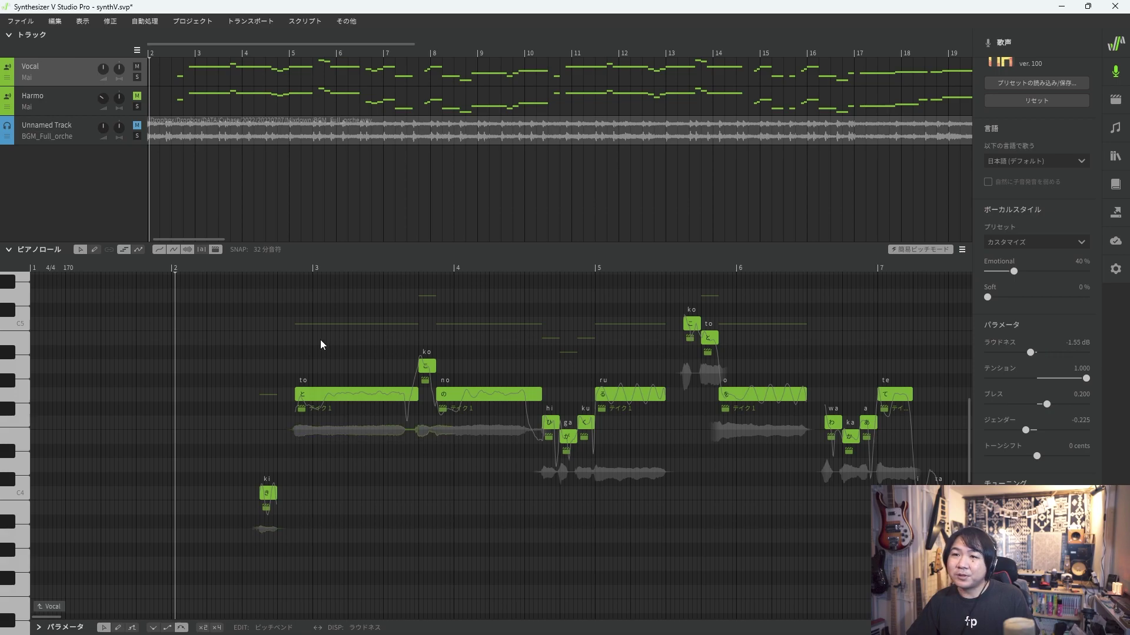
pyautogui.press('space')
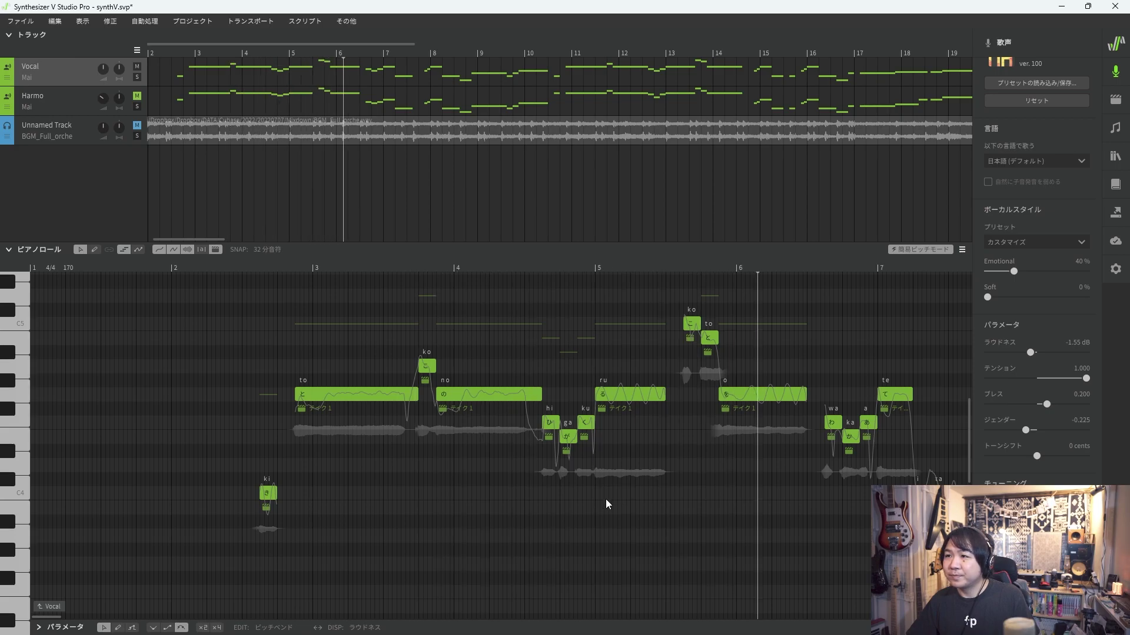
# Set the Vocal track's tension (テンション) to -0.645 and loudness (ラウドネス) to 4.00 dB, and audition the opening phrase into bar 6.
pyautogui.click(1005, 377)
pyautogui.click(1041, 352)
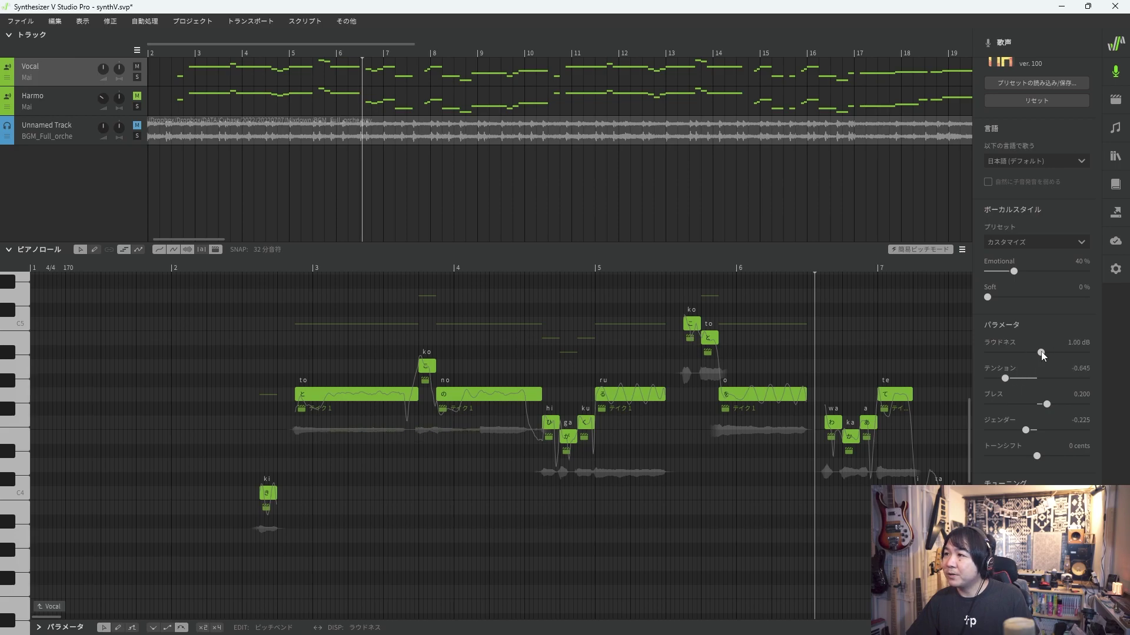
pyautogui.moveTo(1046, 351); pyautogui.dragTo(1053, 352)
pyautogui.press('space')
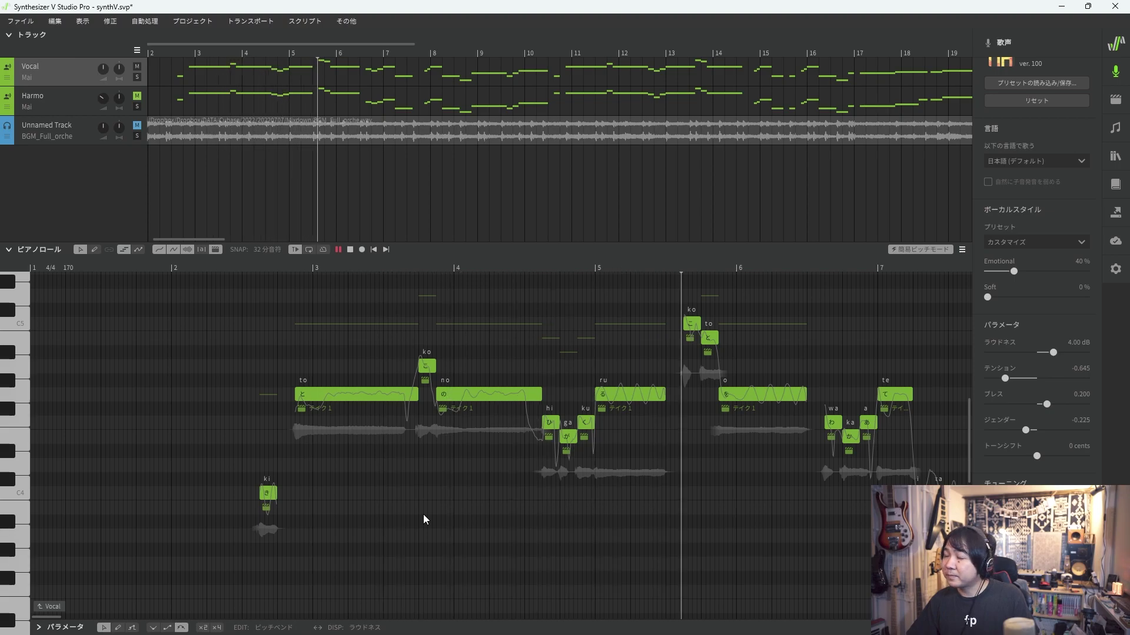
pyautogui.press('space')
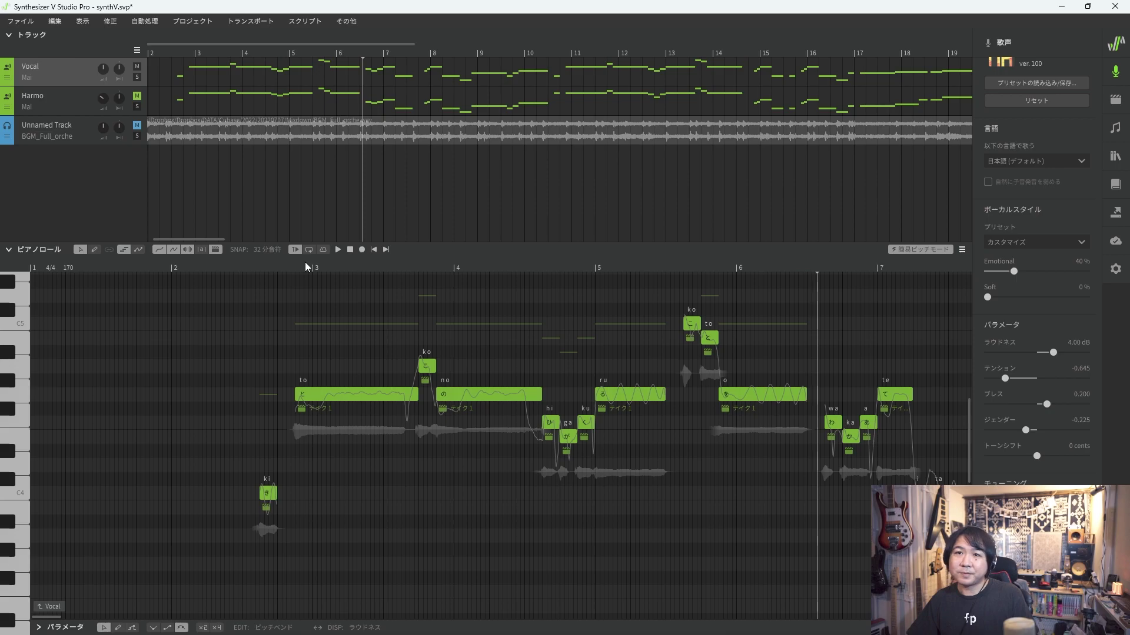
# Set the Vocal track's loudness (ラウドネス) to -0.45 dB and tension (テンション) to 0.570.
pyautogui.click(210, 270)
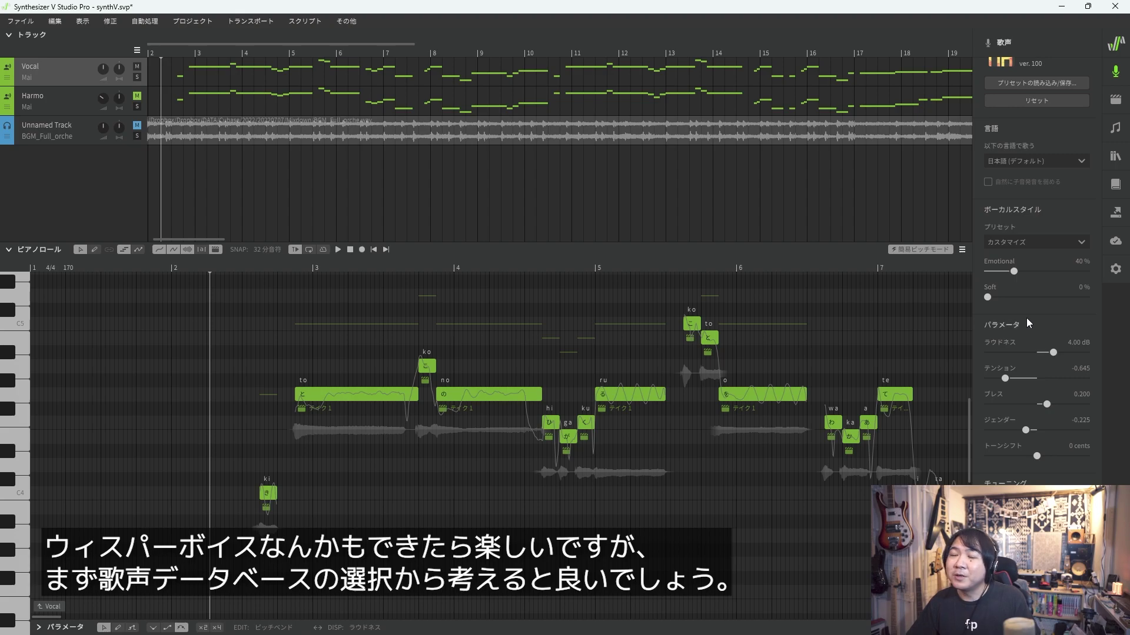
pyautogui.scroll(3, 1026, 318)
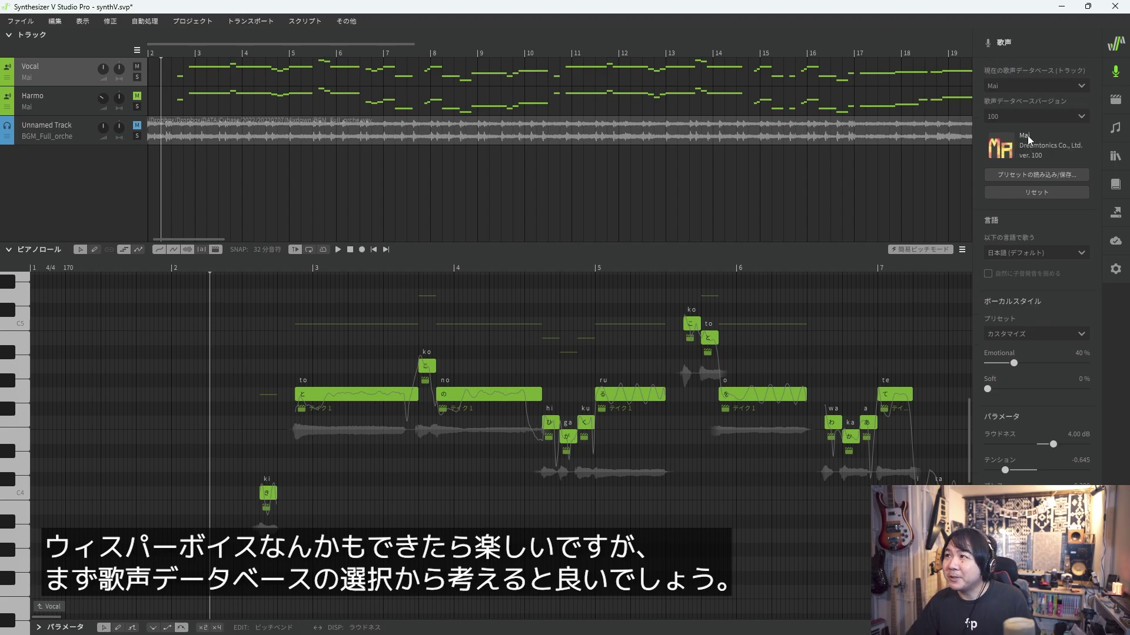
pyautogui.scroll(-2, 1029, 295)
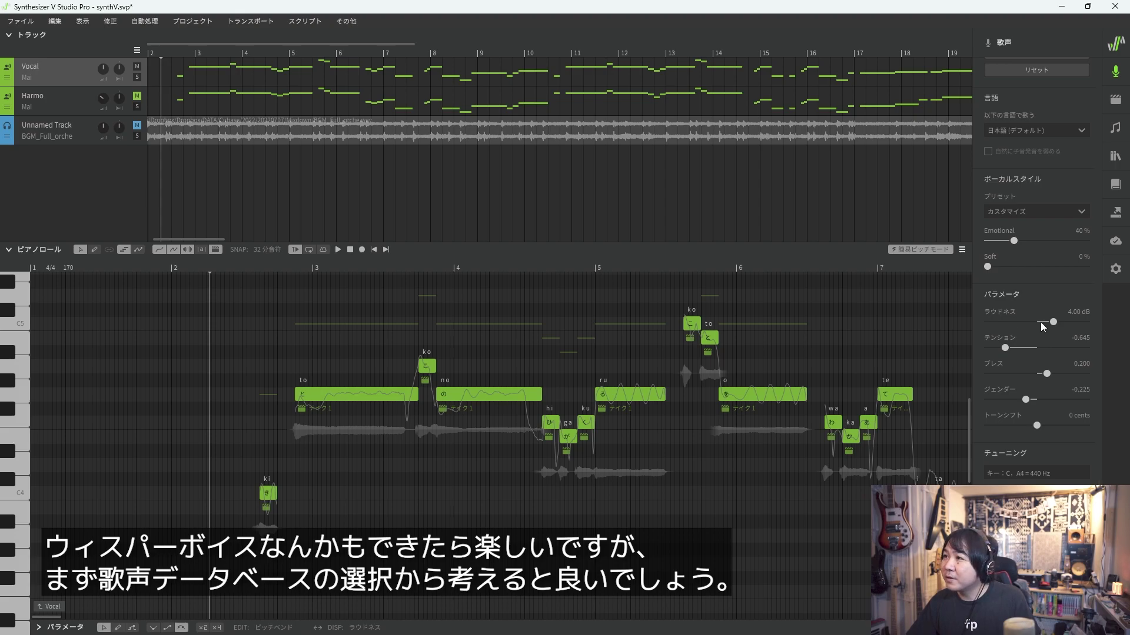
pyautogui.click(1036, 320)
pyautogui.click(1062, 349)
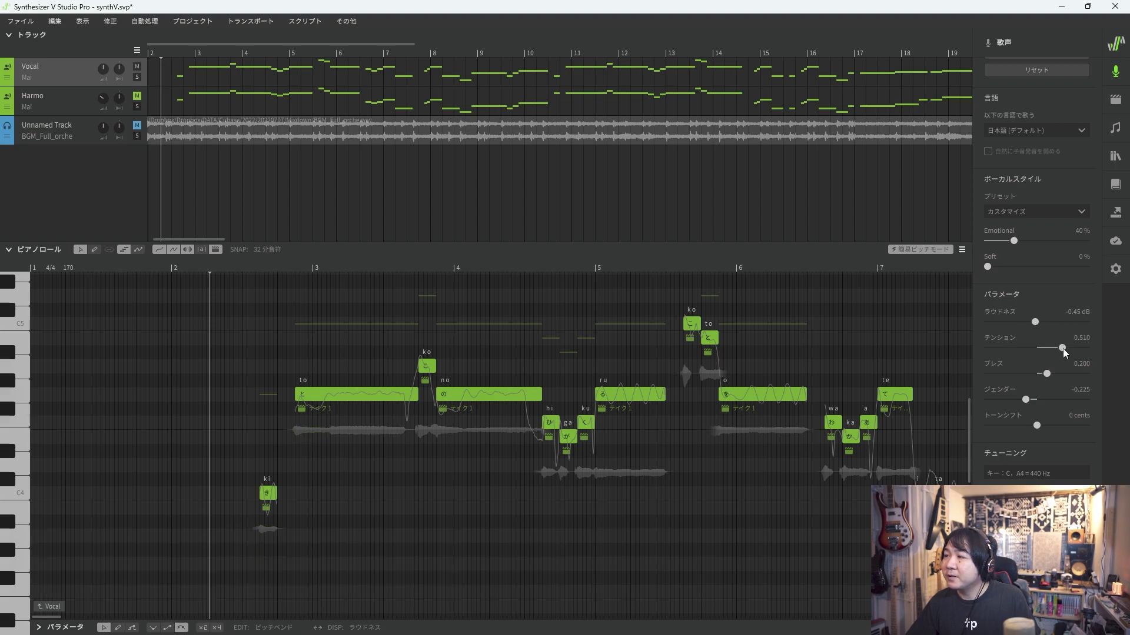
pyautogui.moveTo(1064, 352); pyautogui.dragTo(1067, 348)
pyautogui.scroll(-1, 1050, 324)
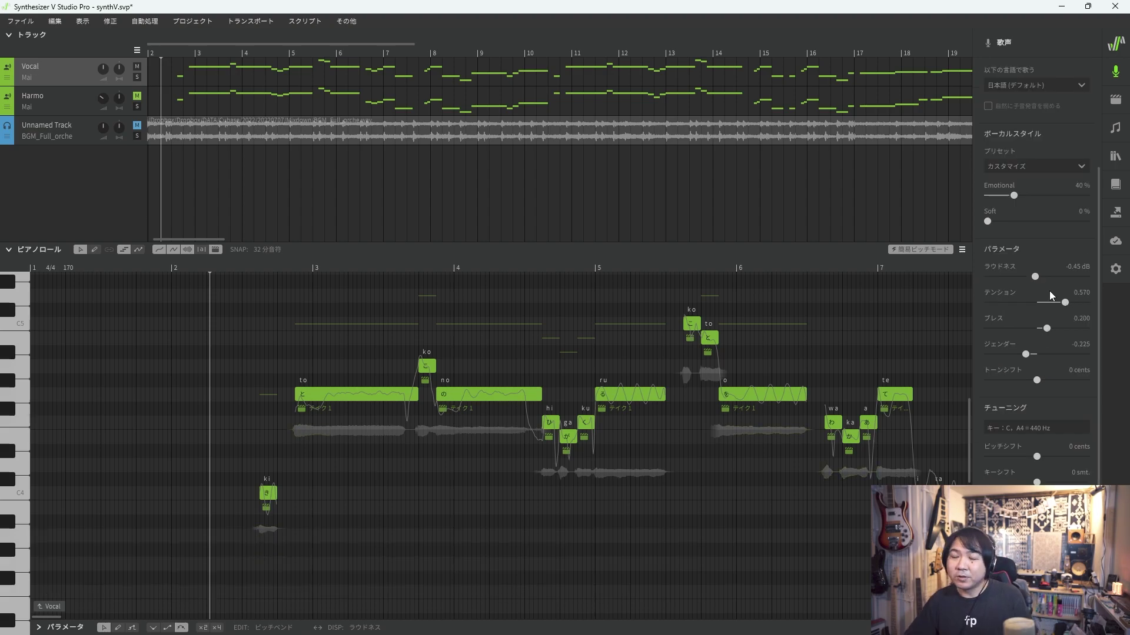
# Hide the voice settings and create a new empty project.
pyautogui.click(1116, 72)
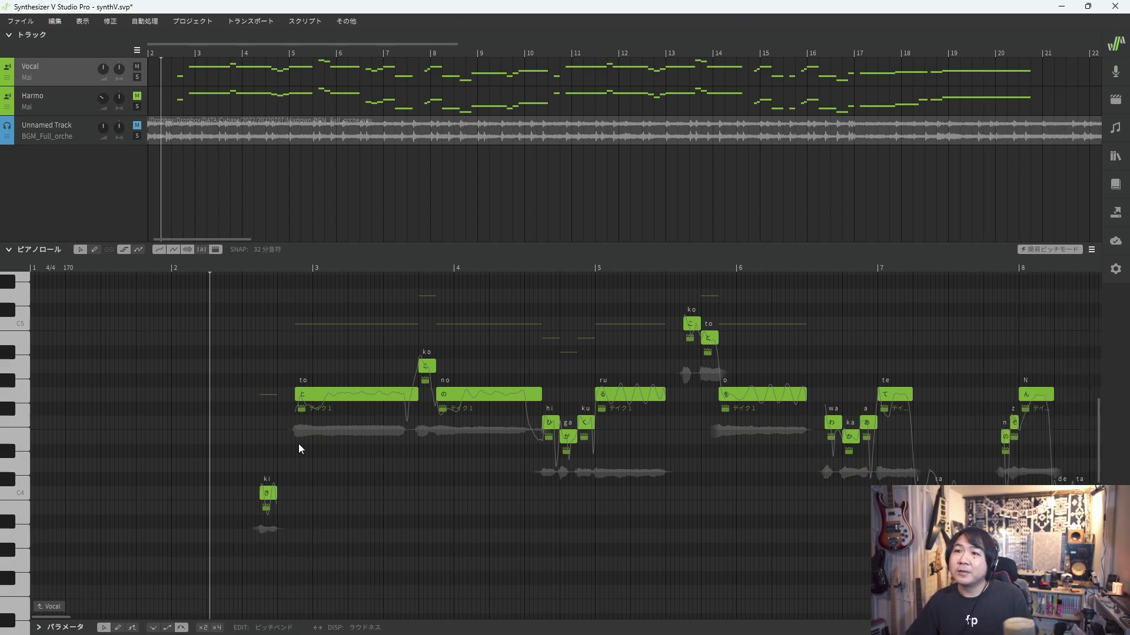
pyautogui.click(100, 219)
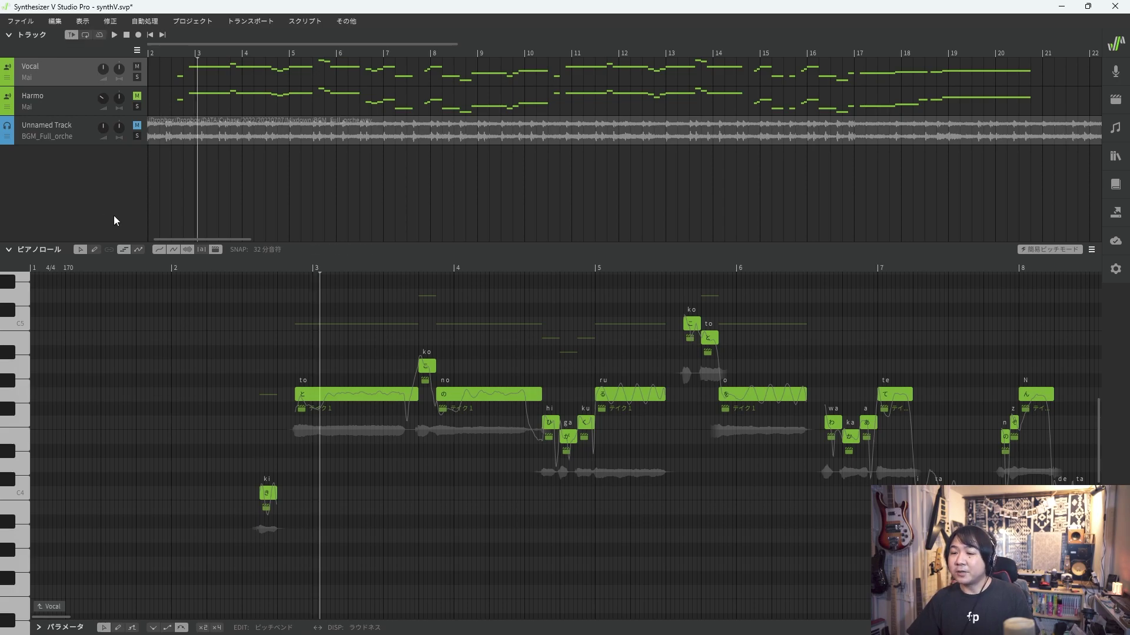
pyautogui.click(21, 21)
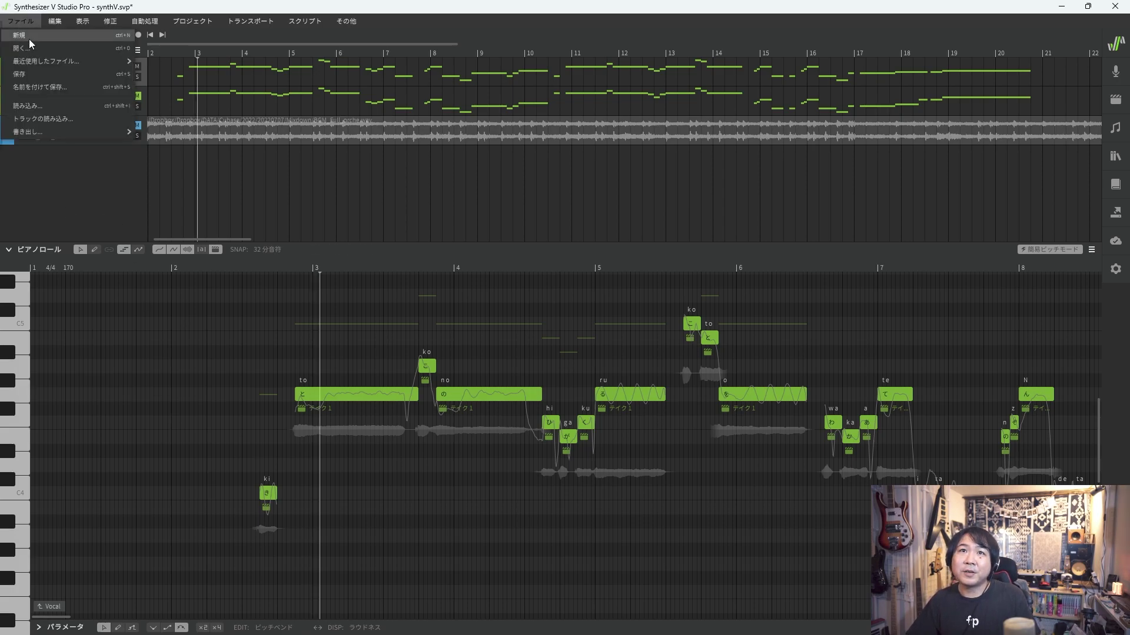
pyautogui.click(30, 36)
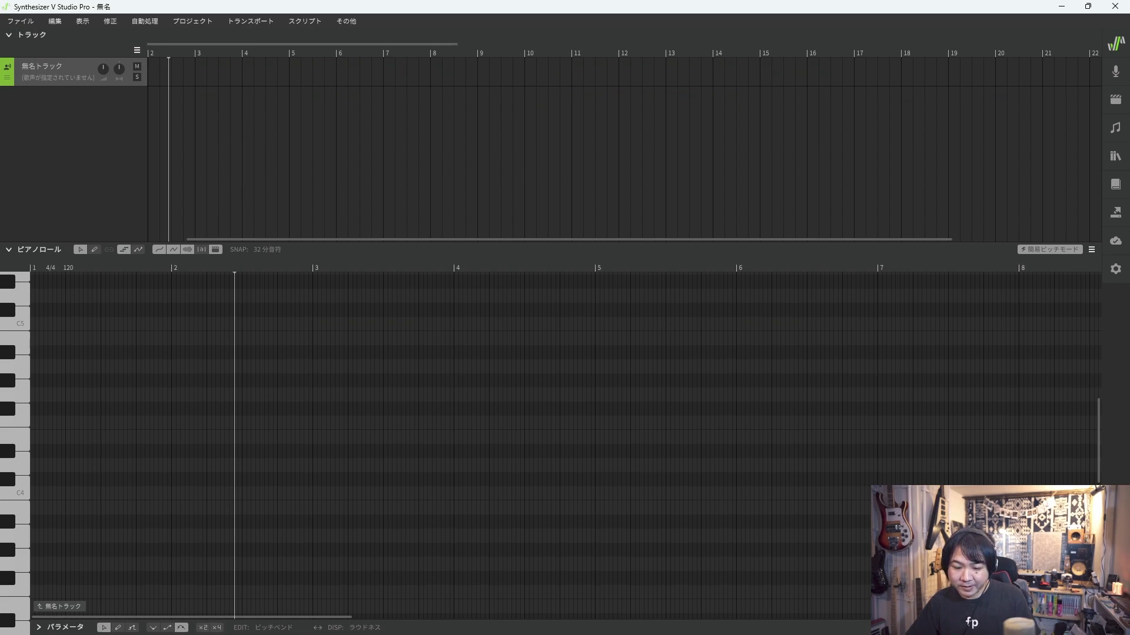
# Draw three notes: a two-beat G4 from beat 2 of bar 1, a one-beat F4, and an A4 filling bar 2.
pyautogui.moveTo(93, 103)
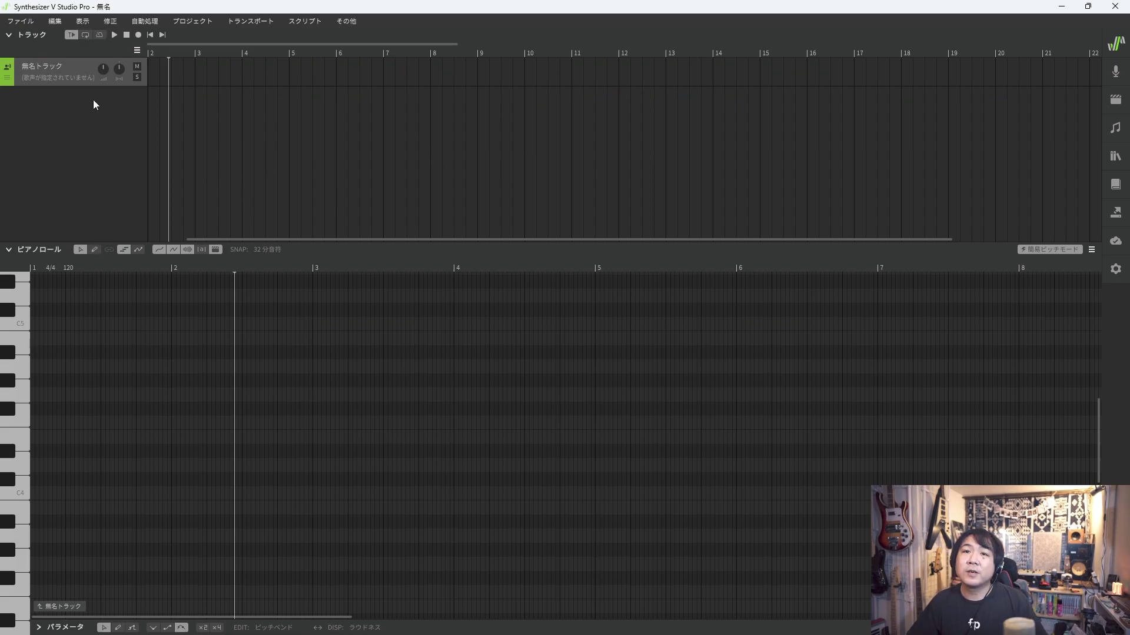
pyautogui.click(95, 250)
pyautogui.moveTo(66, 393); pyautogui.dragTo(86, 396)
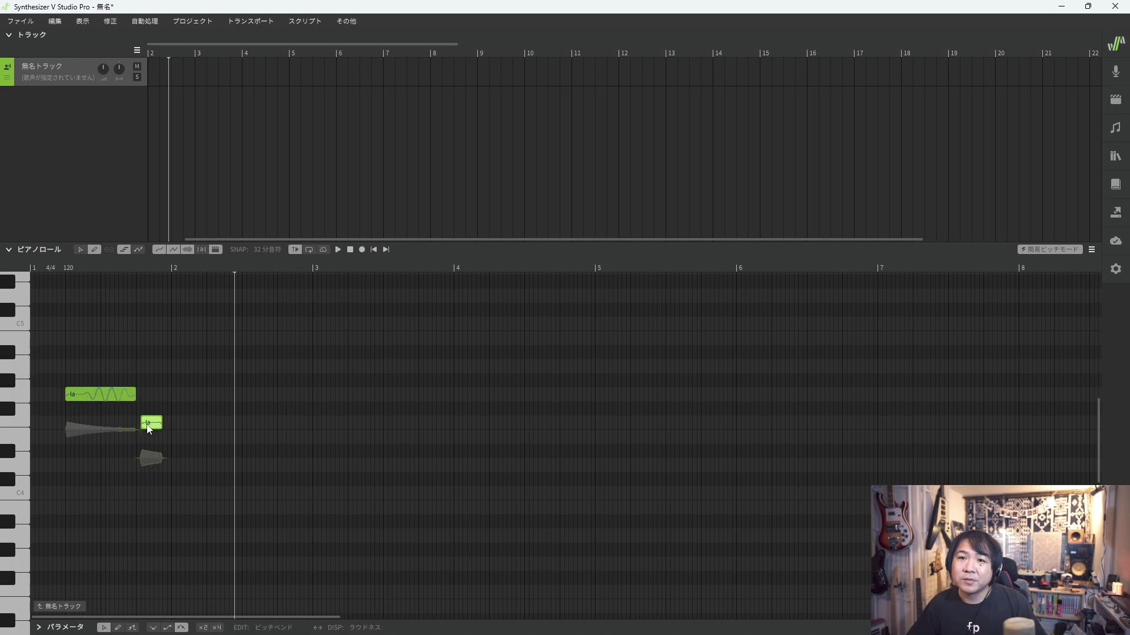
pyautogui.moveTo(137, 421); pyautogui.dragTo(171, 419)
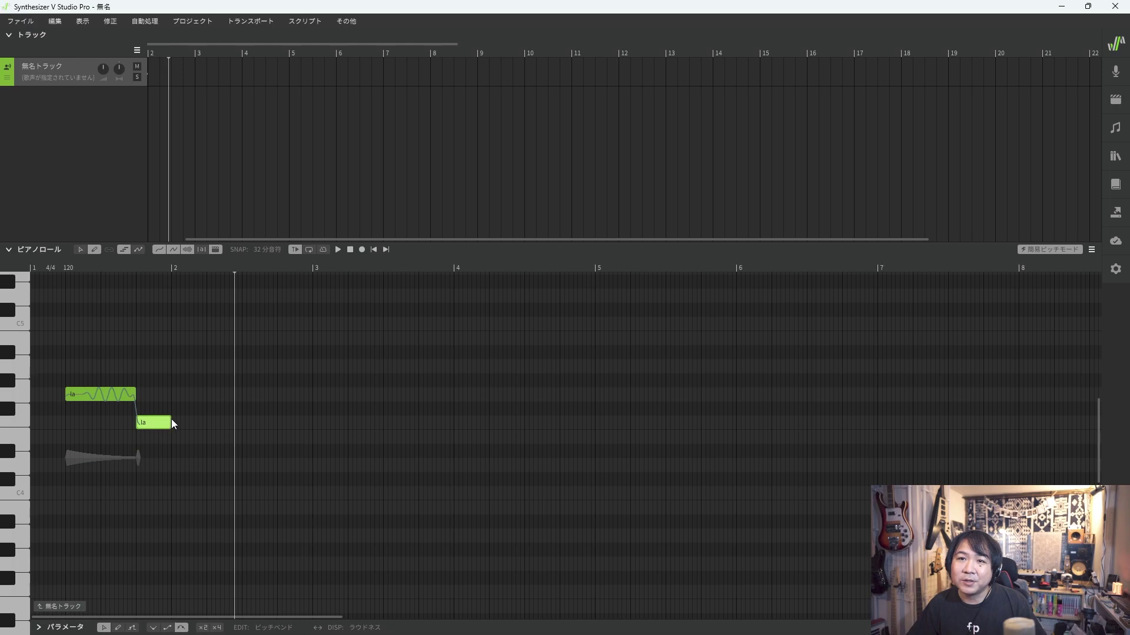
pyautogui.moveTo(172, 367); pyautogui.dragTo(312, 367)
# Enter the lyric さ on the second note and た on the third note.
pyautogui.click(104, 399)
pyautogui.rightClick(103, 399)
pyautogui.click(159, 424)
pyautogui.doubleClick(159, 425)
pyautogui.write('さ')
pyautogui.press('Tab')
pyautogui.write('た')
# Play the three drawn notes from the start of bar 1 with no voice assigned.
pyautogui.moveTo(152, 53); pyautogui.dragTo(144, 54)
pyautogui.press('space')
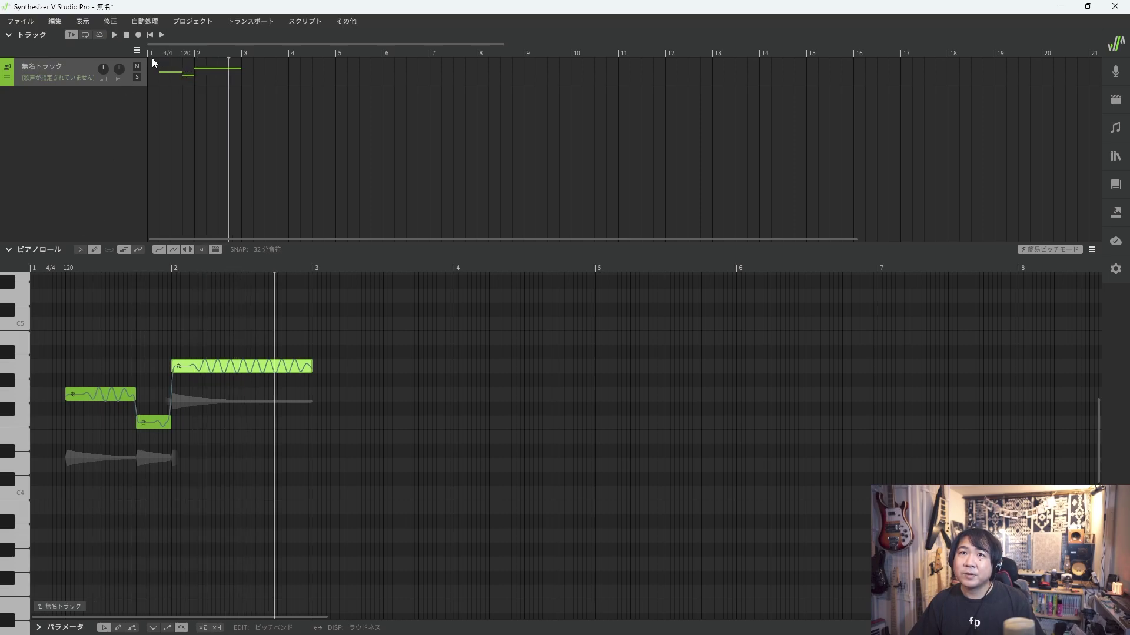
pyautogui.press('space')
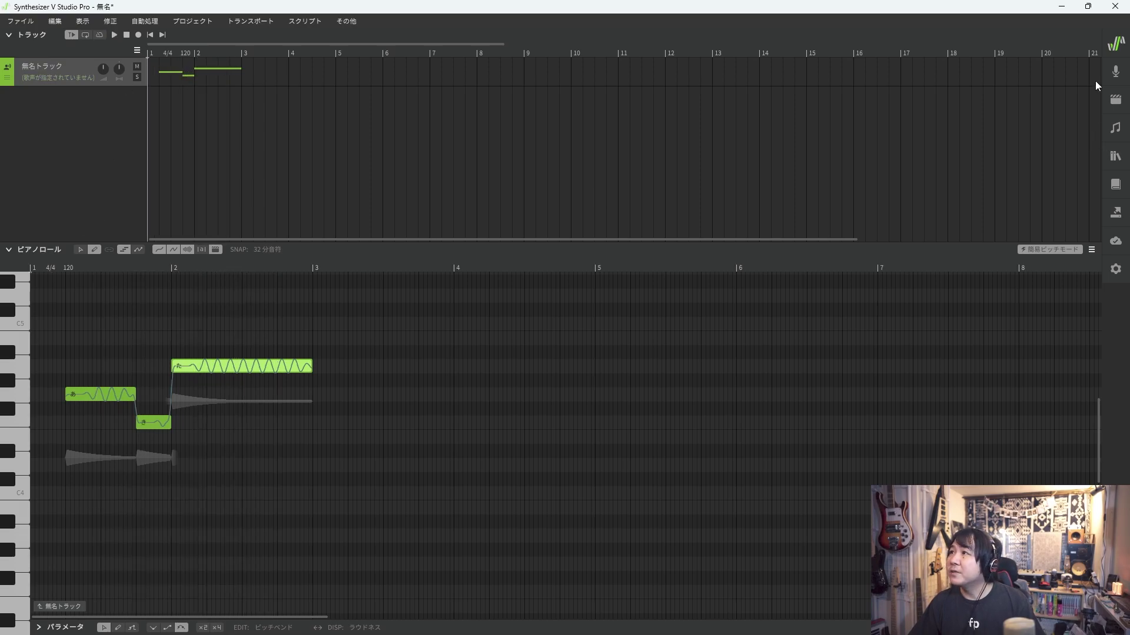
# Assign the Mai voice database to the untitled track.
pyautogui.click(1115, 71)
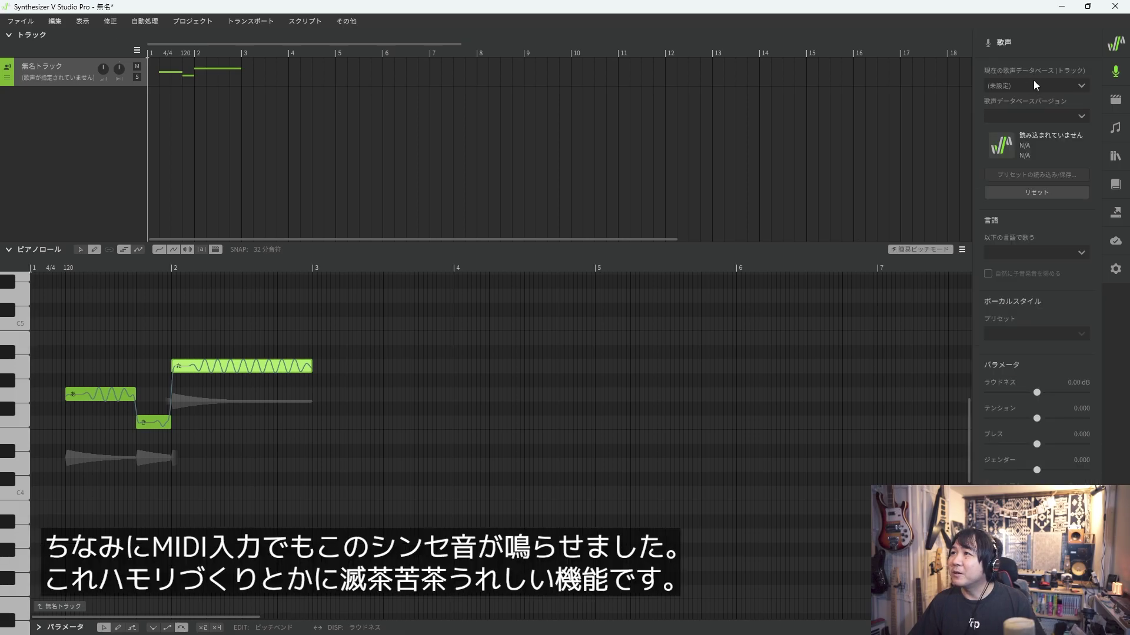
pyautogui.click(1014, 86)
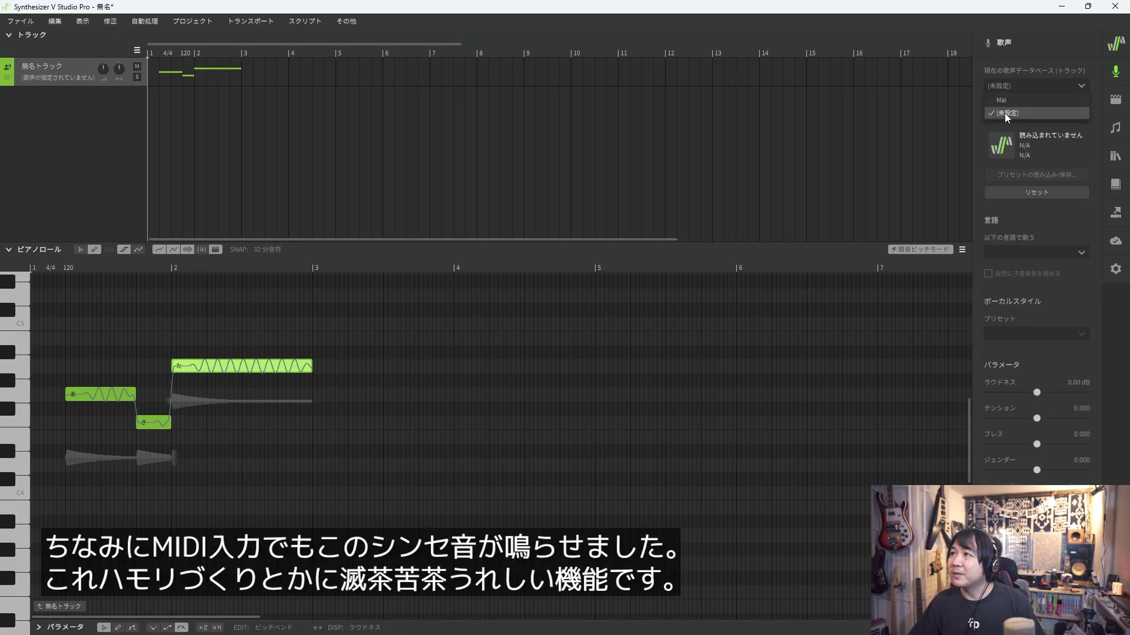
pyautogui.click(1007, 112)
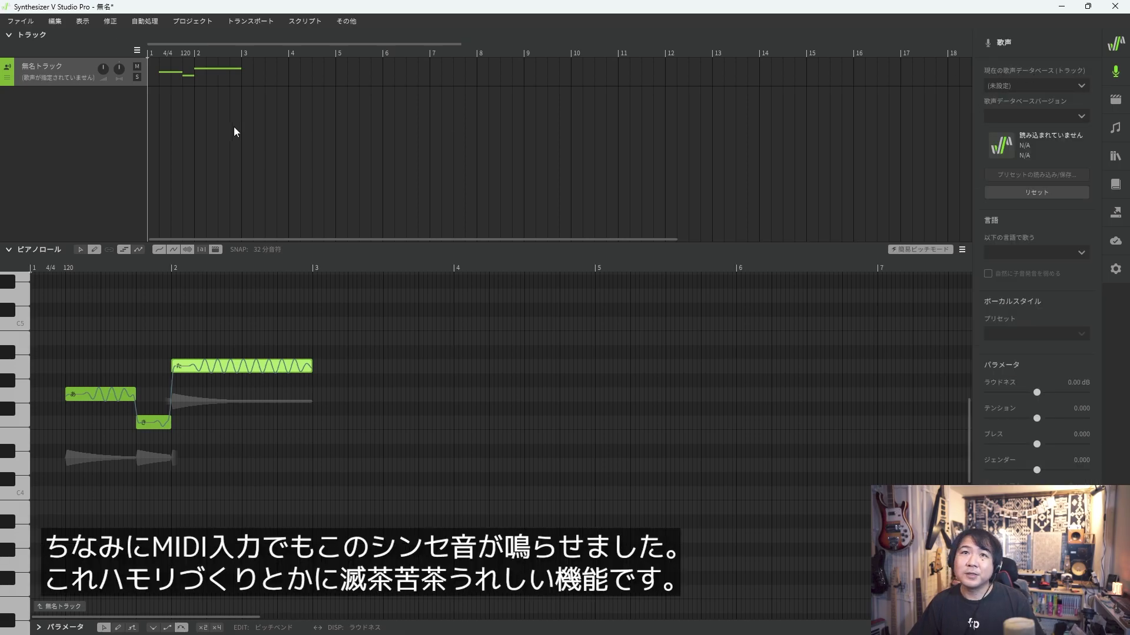
pyautogui.click(34, 75)
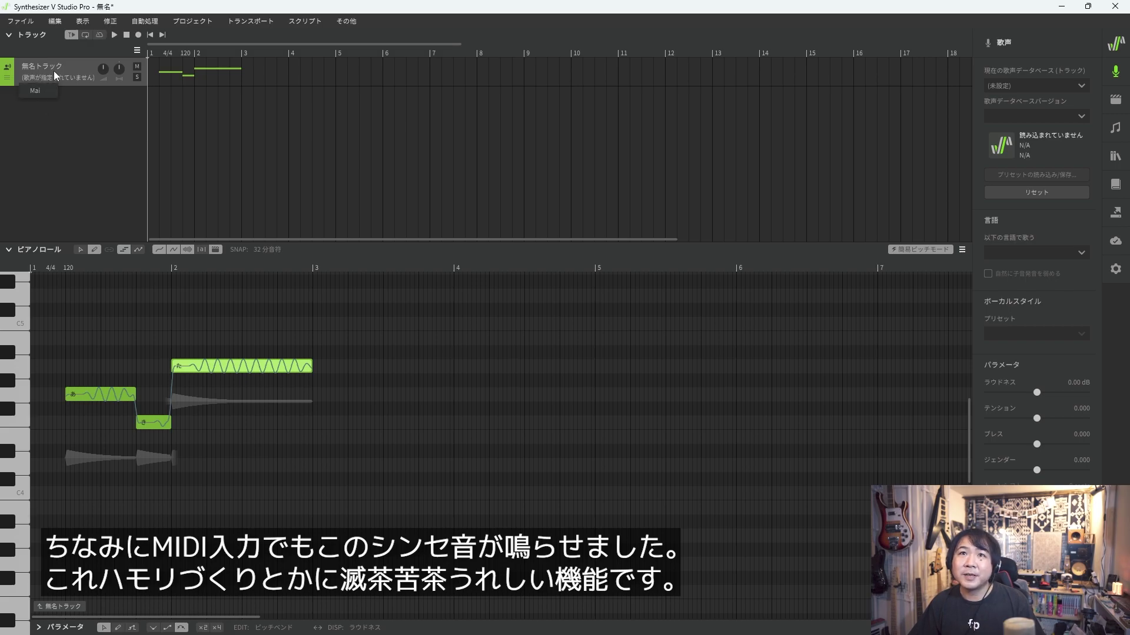
pyautogui.click(36, 91)
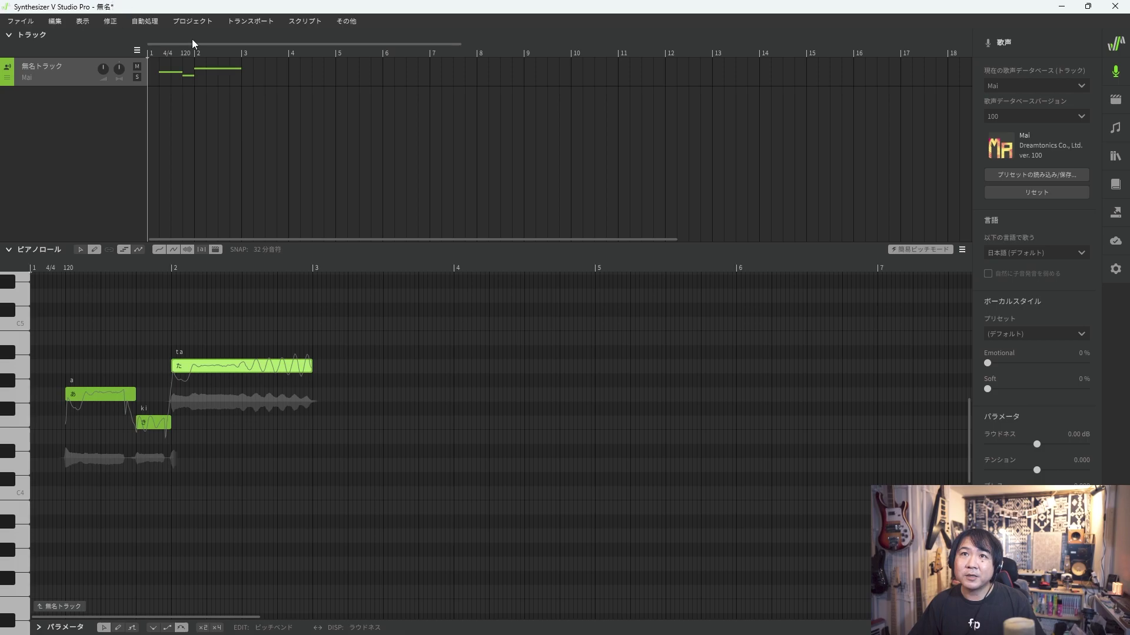
# Play the three notes with the Mai voice and return the playhead to the start of bar 1.
pyautogui.press('space')
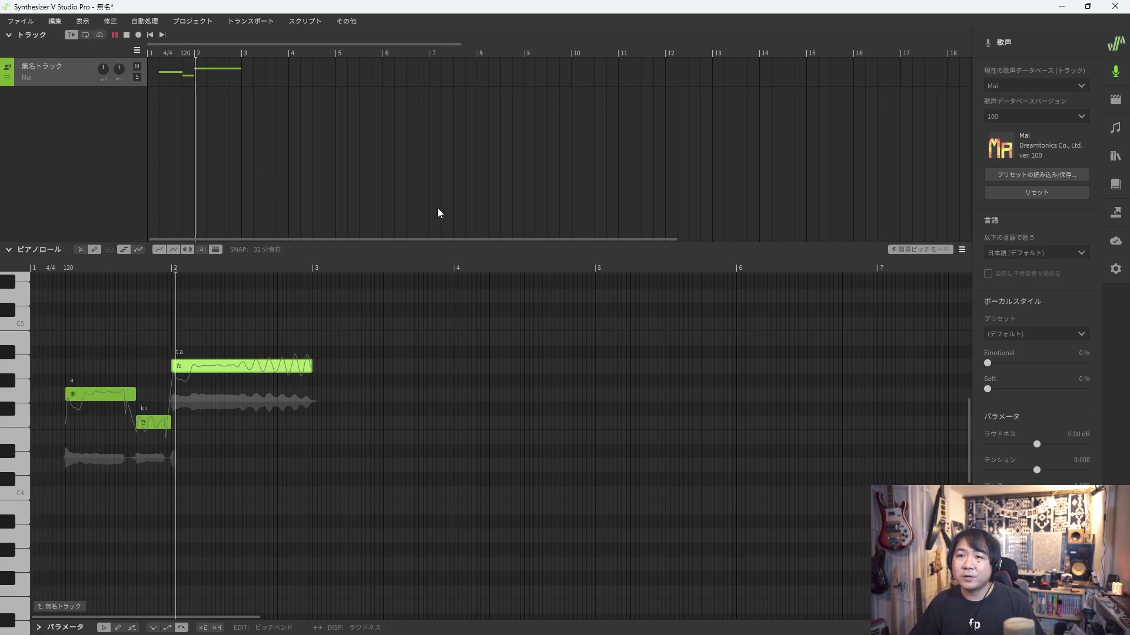
pyautogui.press('space')
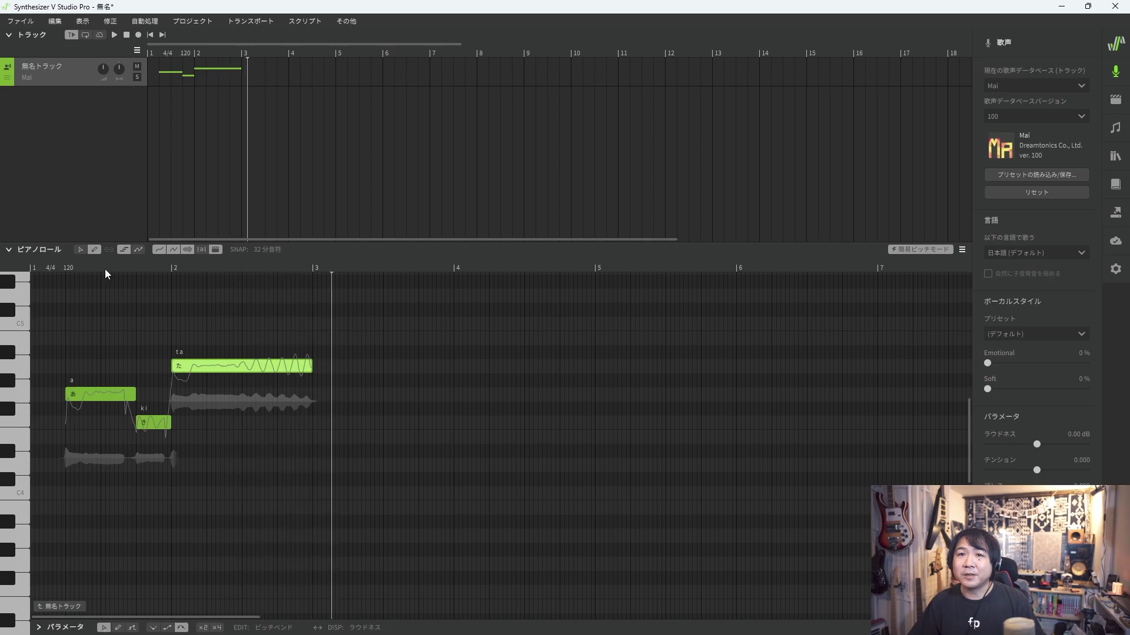
pyautogui.moveTo(100, 269); pyautogui.dragTo(15, 266)
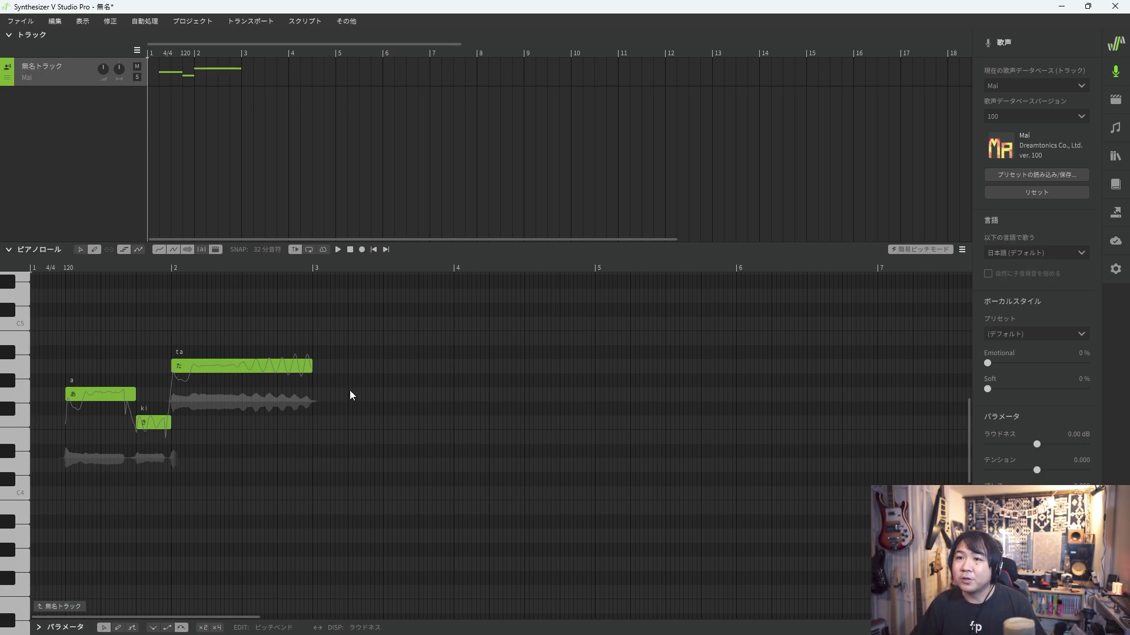
# Draw four notes alternating G4 and A4 from beat 2 of bar 3, trimming the last note's start to remove the overlap.
pyautogui.moveTo(382, 396); pyautogui.dragTo(383, 391)
pyautogui.scroll(4, 374, 427)
pyautogui.moveTo(326, 426)
pyautogui.mouseDown()
pyautogui.moveTo(478, 424)
pyautogui.moveTo(422, 459)
pyautogui.moveTo(423, 344)
pyautogui.moveTo(423, 364)
pyautogui.moveTo(535, 396)
pyautogui.moveTo(620, 366)
pyautogui.mouseUp()
pyautogui.click(497, 393)
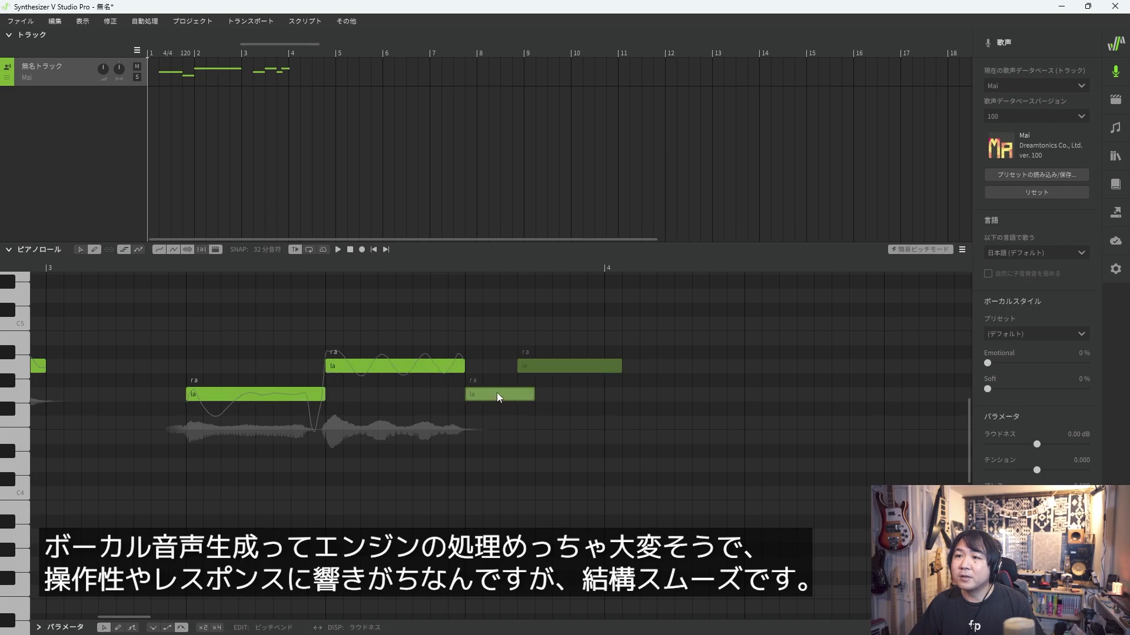
pyautogui.click(546, 366)
pyautogui.click(526, 394)
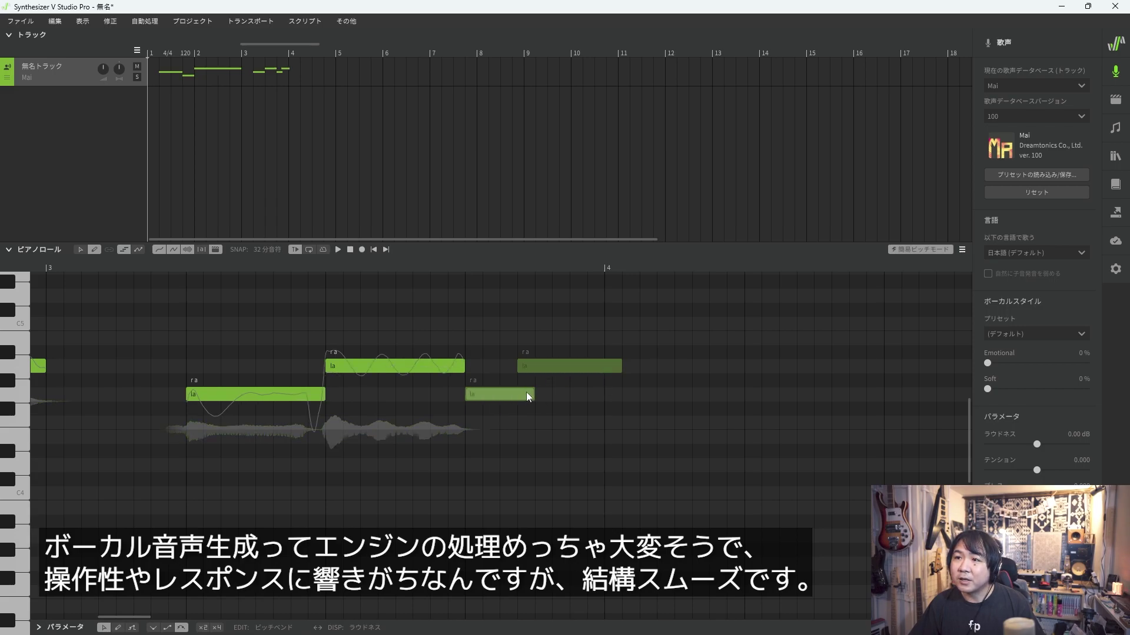
pyautogui.click(518, 366)
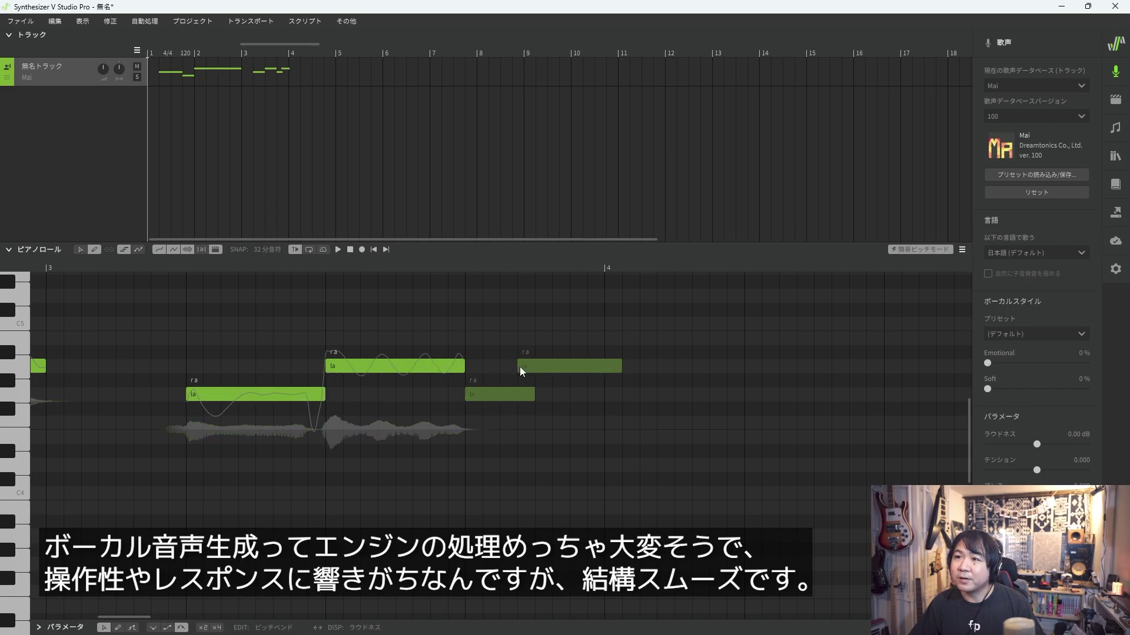
pyautogui.moveTo(518, 366); pyautogui.dragTo(535, 366)
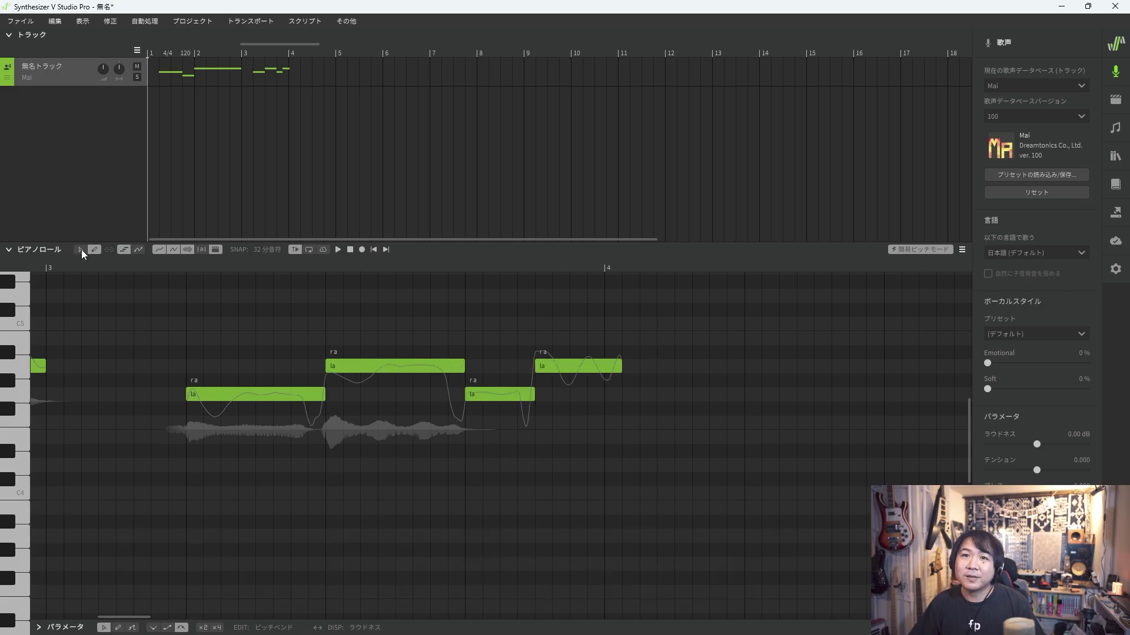
# Move the four notes in bar 3 up four semitones, so they alternate B4 and C♯5.
pyautogui.moveTo(235, 304); pyautogui.dragTo(582, 470)
pyautogui.moveTo(283, 394); pyautogui.dragTo(274, 344)
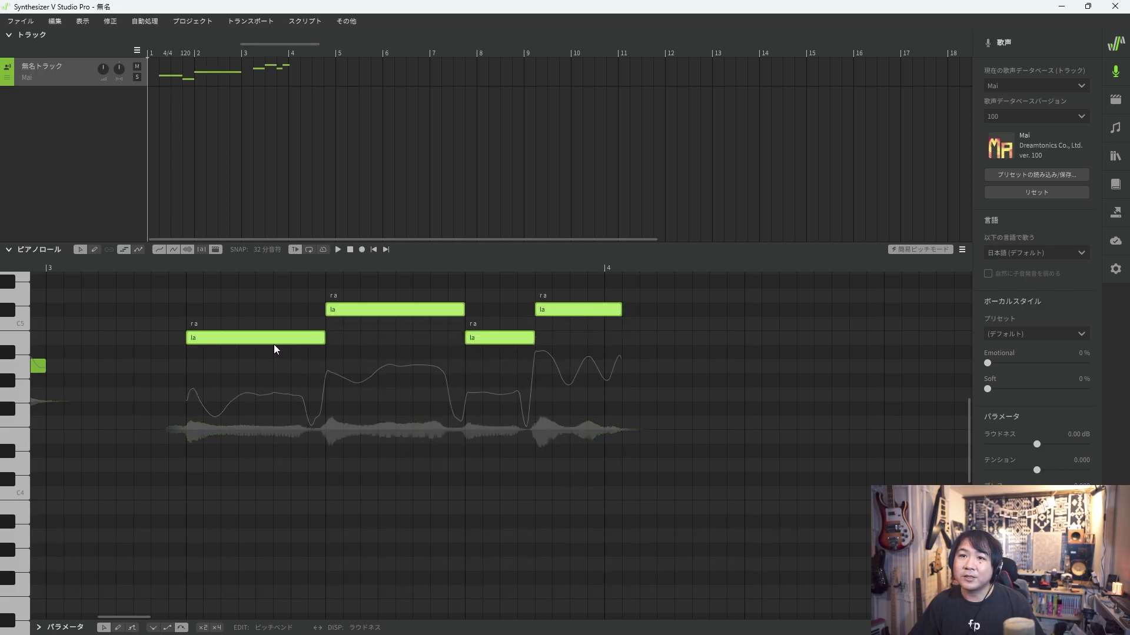
pyautogui.click(222, 346)
pyautogui.hotkey('ctrl', 'a')
pyautogui.moveTo(228, 340); pyautogui.dragTo(657, 338)
pyautogui.hotkey('ctrl', 'z')
# Lower the four notes in bar 3 by one octave and raise them back by one octave.
pyautogui.moveTo(584, 418); pyautogui.dragTo(245, 385)
pyautogui.hotkey('ctrl', 'Down')
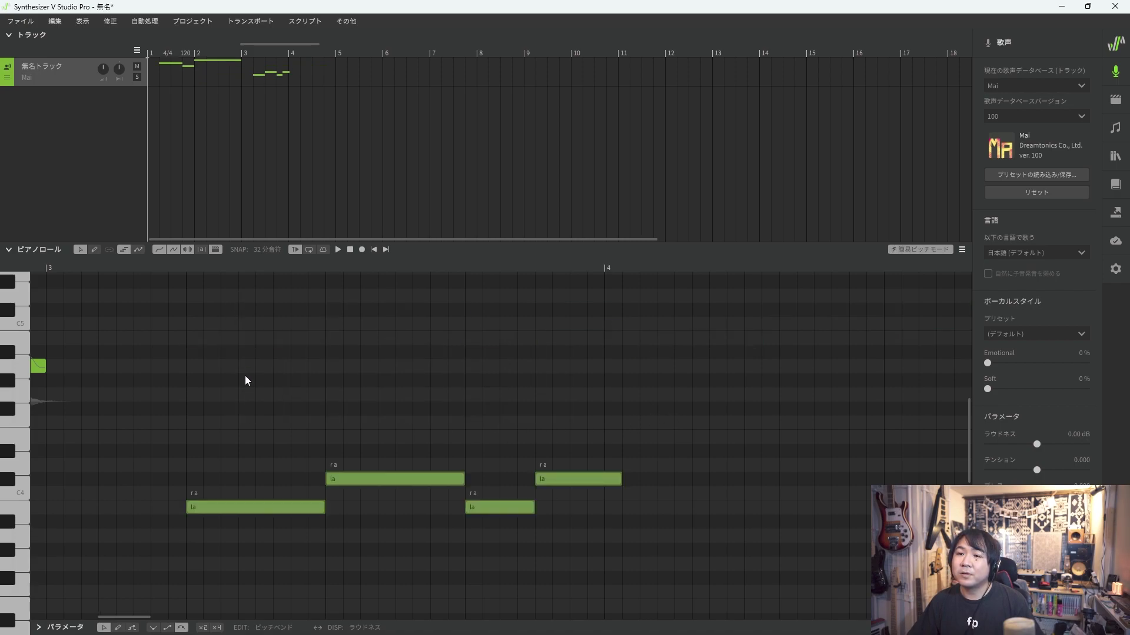
pyautogui.hotkey('ctrl', 'Up')
pyautogui.moveTo(254, 450); pyautogui.dragTo(567, 295)
pyautogui.moveTo(217, 450); pyautogui.dragTo(577, 288)
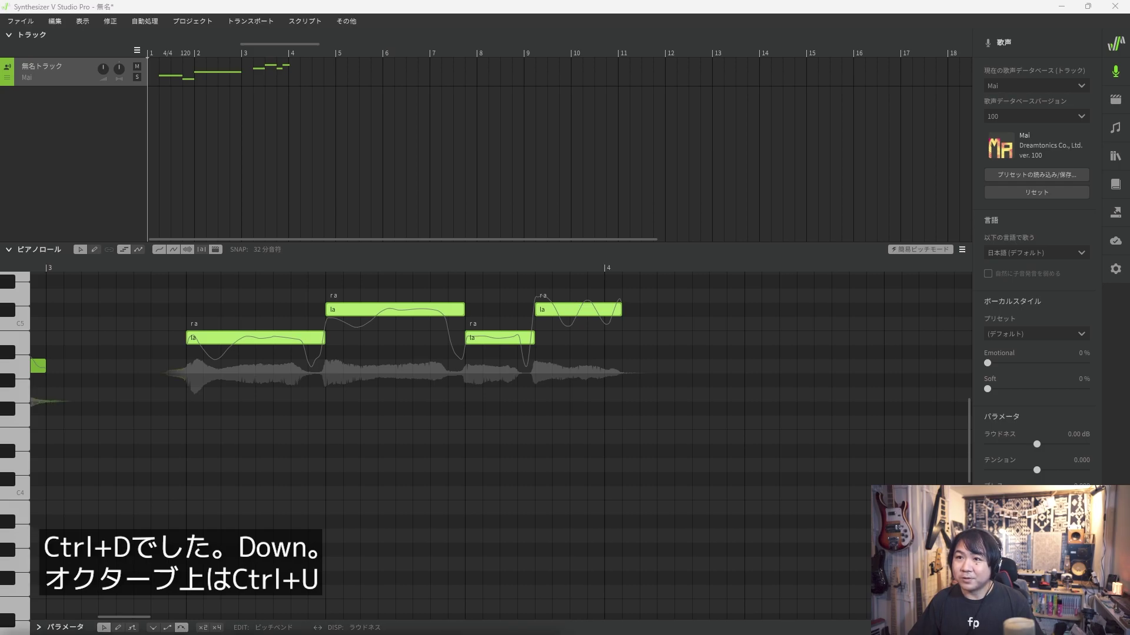
pyautogui.click(446, 578)
# Draw two notes in bar 4: a short B4 ending at beat 2, followed by an A4 of about three quarters of a beat.
pyautogui.keyDown('ctrl'); pyautogui.scroll(-3, 243, 465); pyautogui.keyUp('ctrl')
pyautogui.scroll(2, 243, 465)
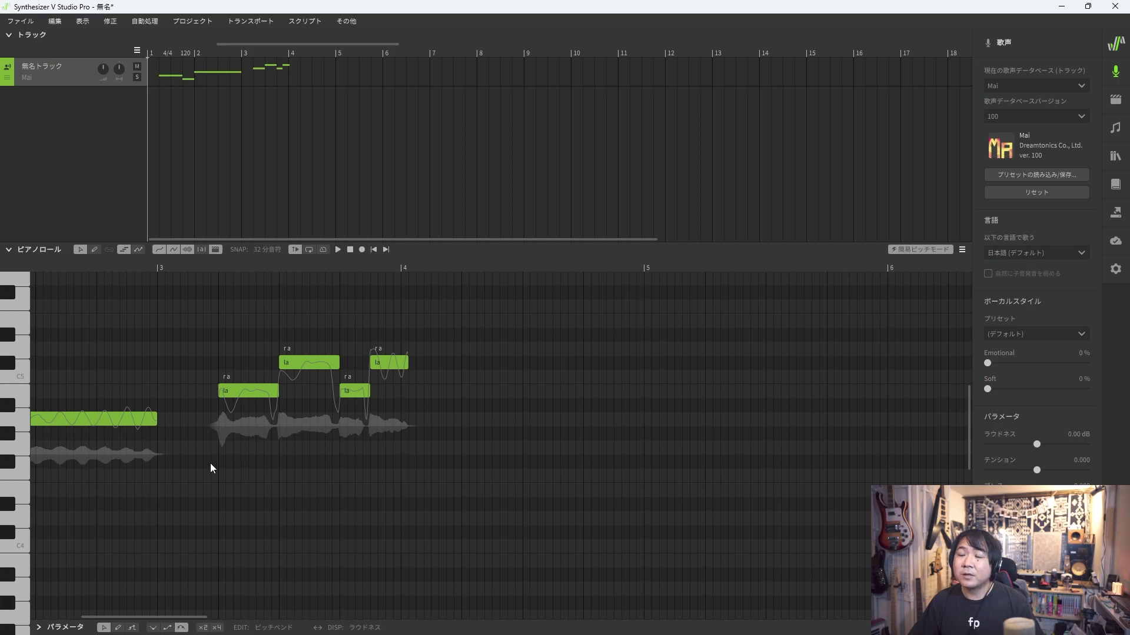
pyautogui.hscroll(-3, 210, 464)
pyautogui.hscroll(-4, 210, 464)
pyautogui.hscroll(3, 210, 464)
pyautogui.hscroll(-3, 210, 463)
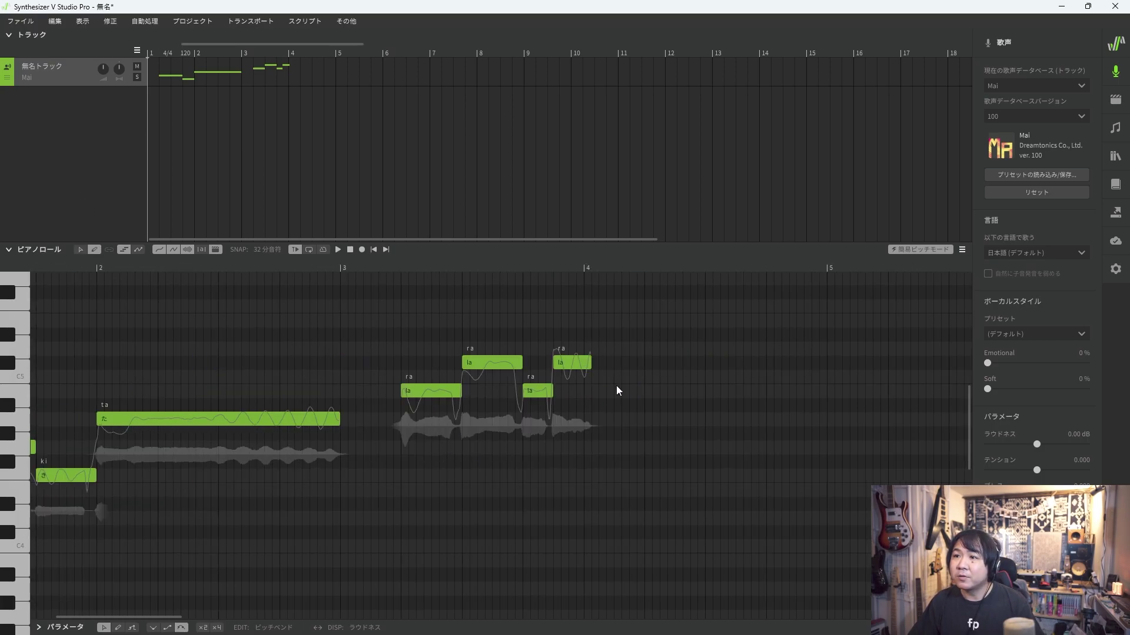
pyautogui.scroll(4, 691, 433)
pyautogui.moveTo(495, 390); pyautogui.dragTo(596, 391)
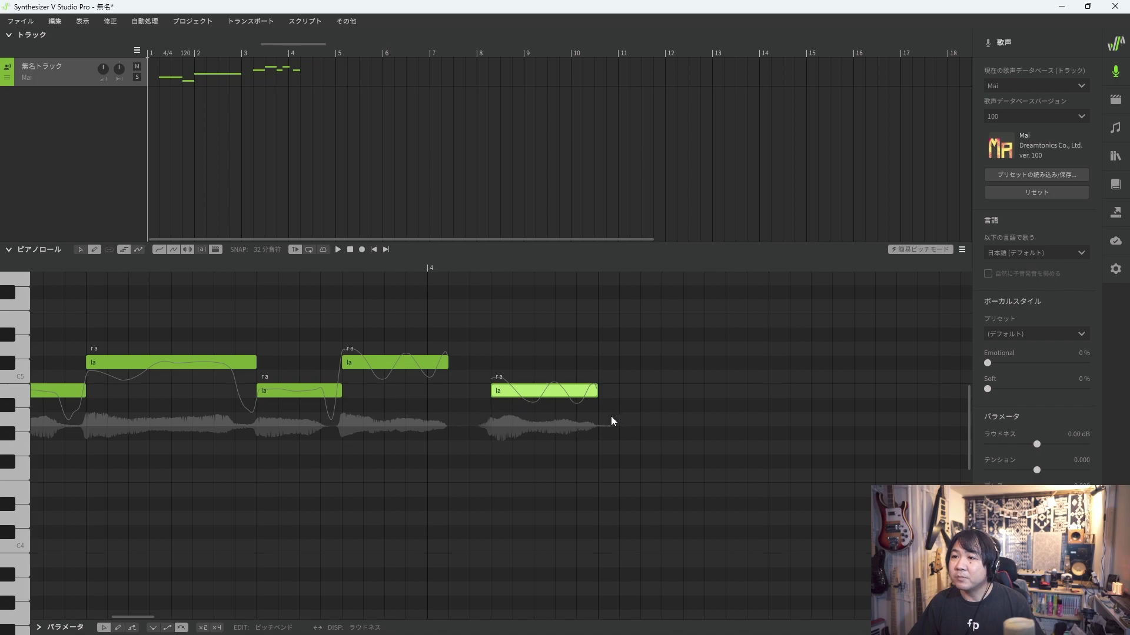
pyautogui.moveTo(602, 419); pyautogui.dragTo(723, 419)
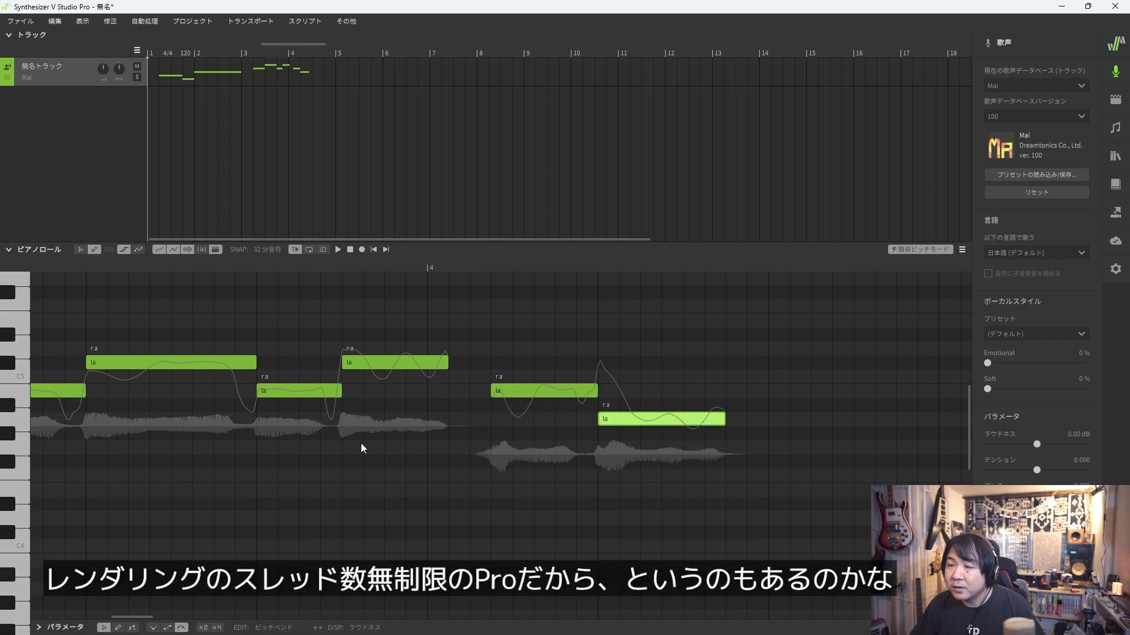
pyautogui.scroll(-3, 362, 448)
pyautogui.scroll(1, 361, 449)
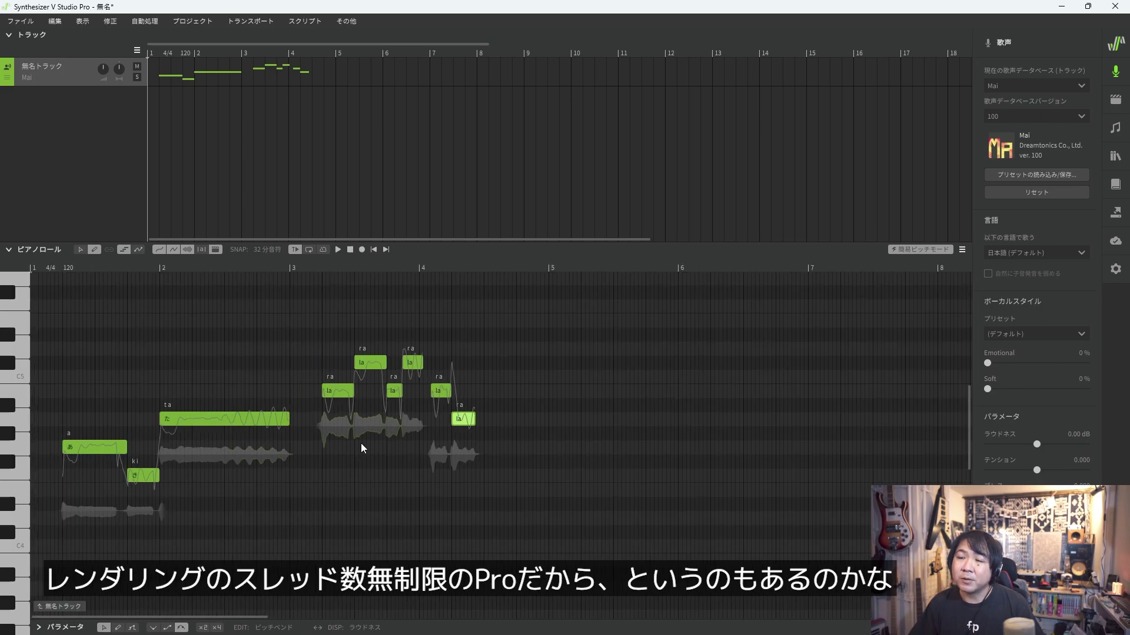
pyautogui.click(207, 521)
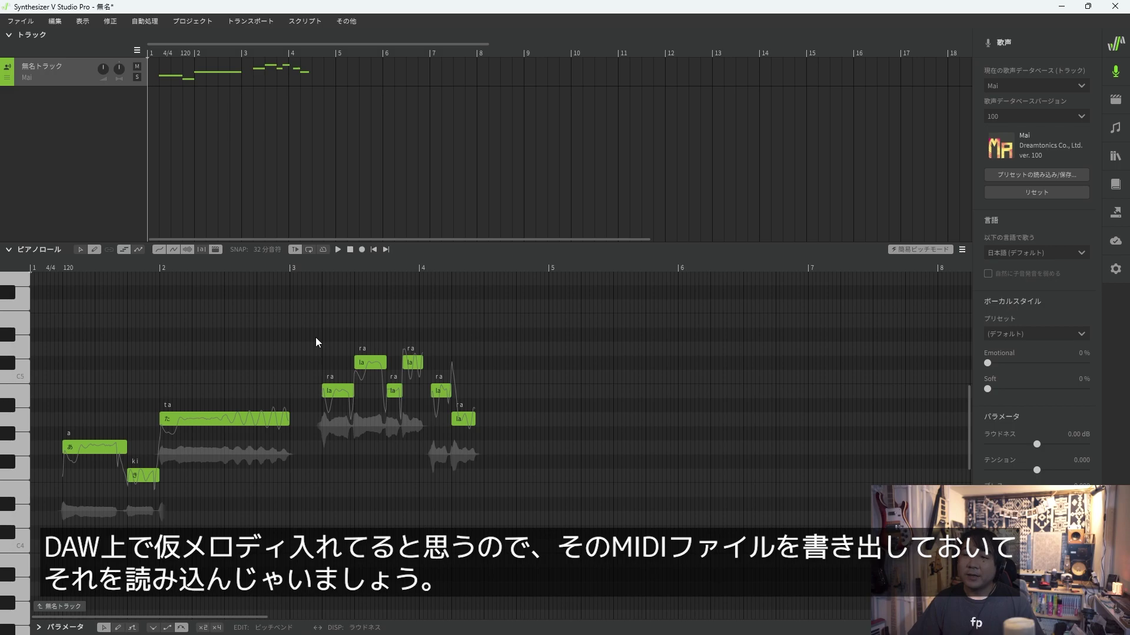
# Import both tracks of the MIDI file vo_full.mid into the project.
pyautogui.click(21, 21)
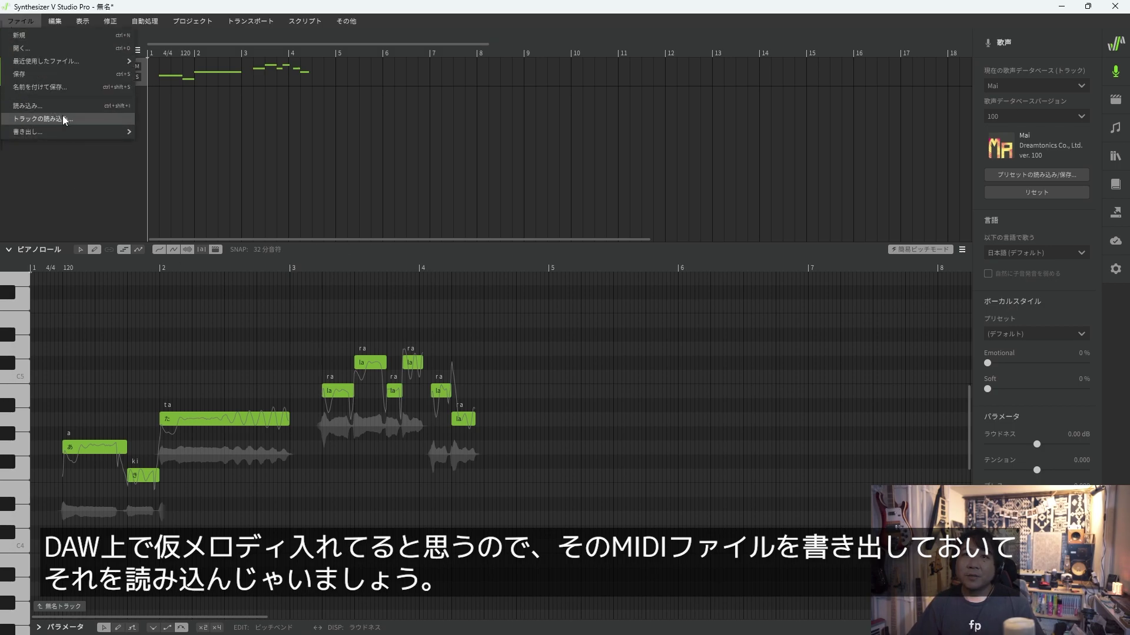
pyautogui.click(62, 117)
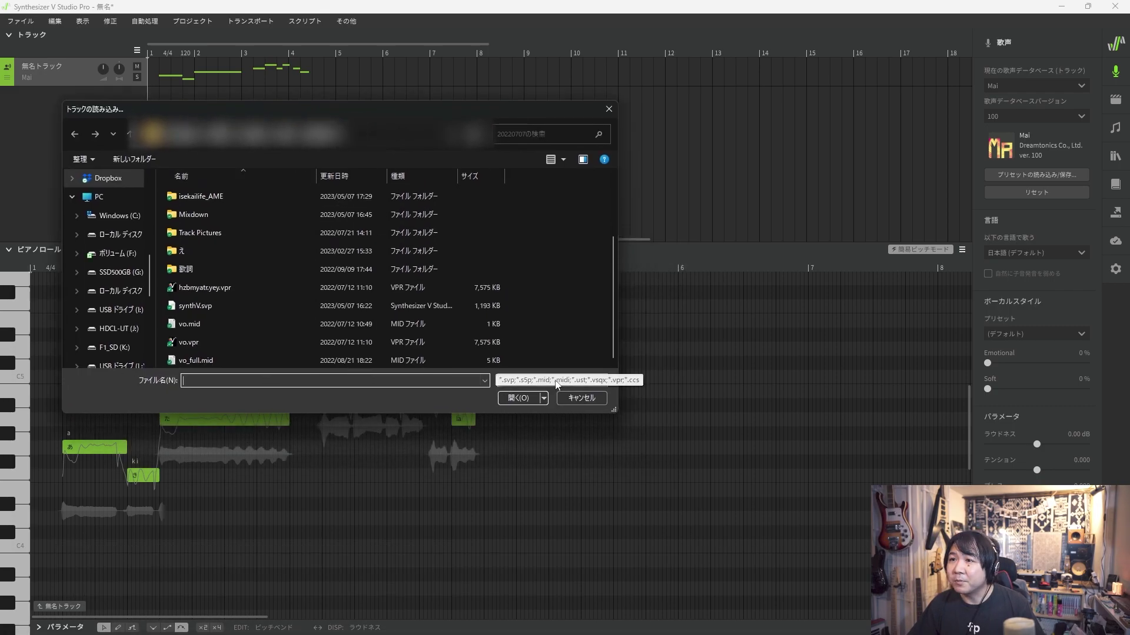
pyautogui.click(206, 324)
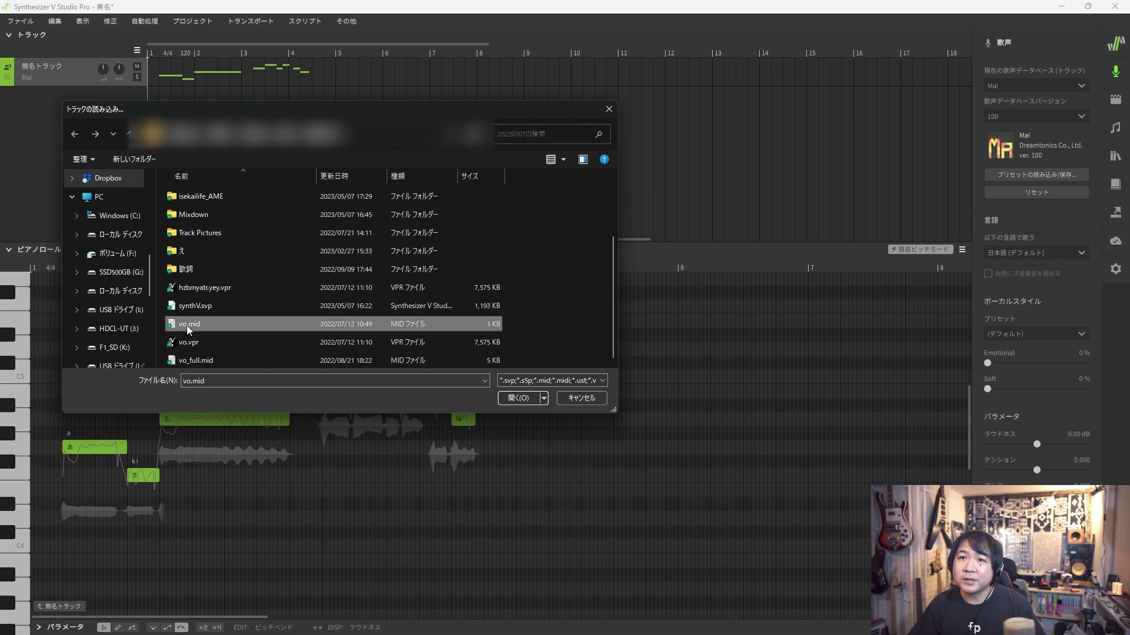
pyautogui.click(197, 362)
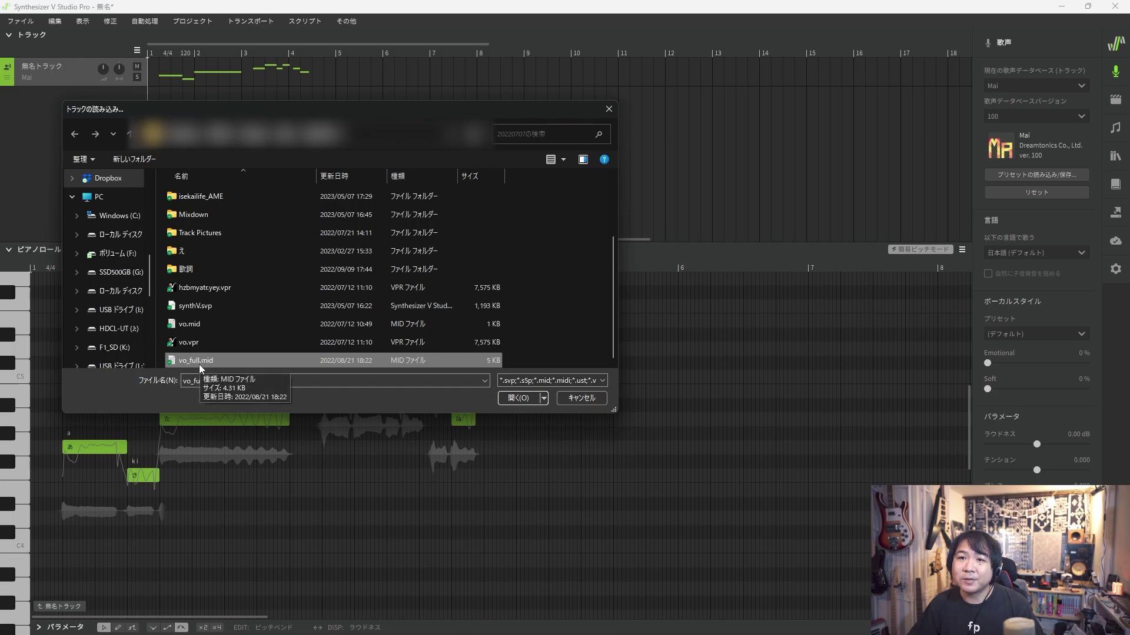
pyautogui.doubleClick(199, 363)
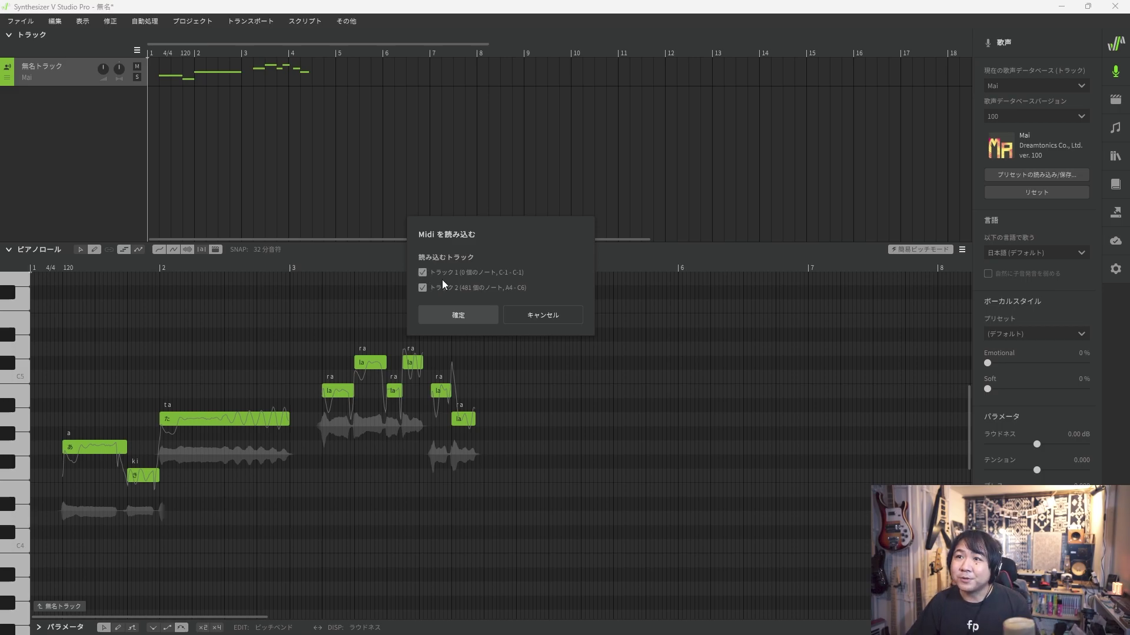
pyautogui.click(475, 316)
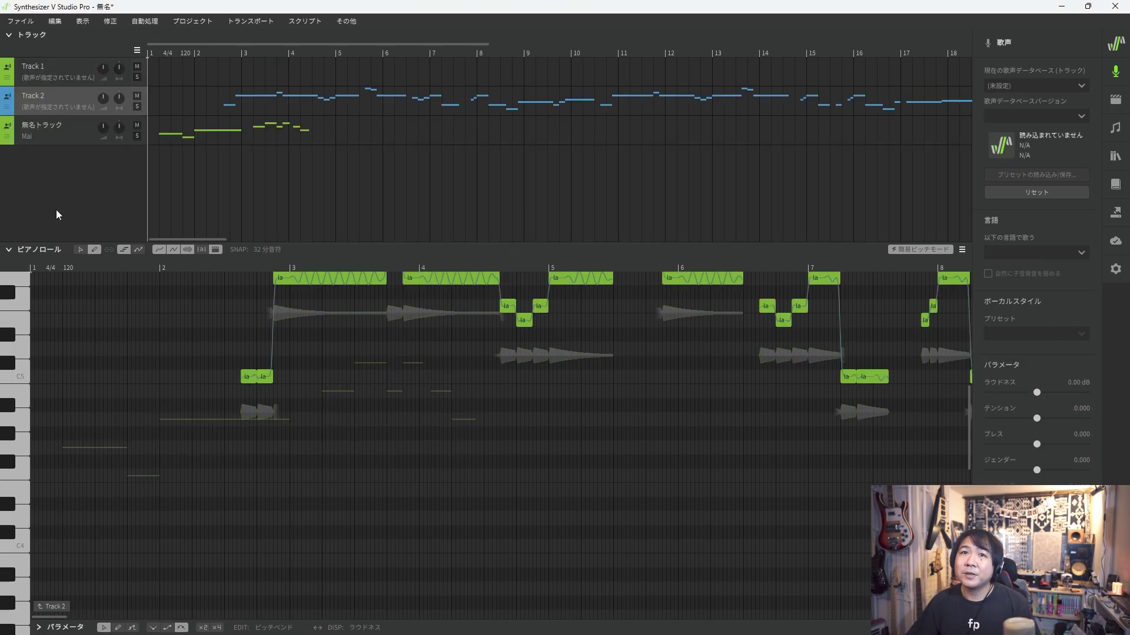
# Delete the empty Track 1 and the 無名トラック track, keeping only Track 2.
pyautogui.click(66, 67)
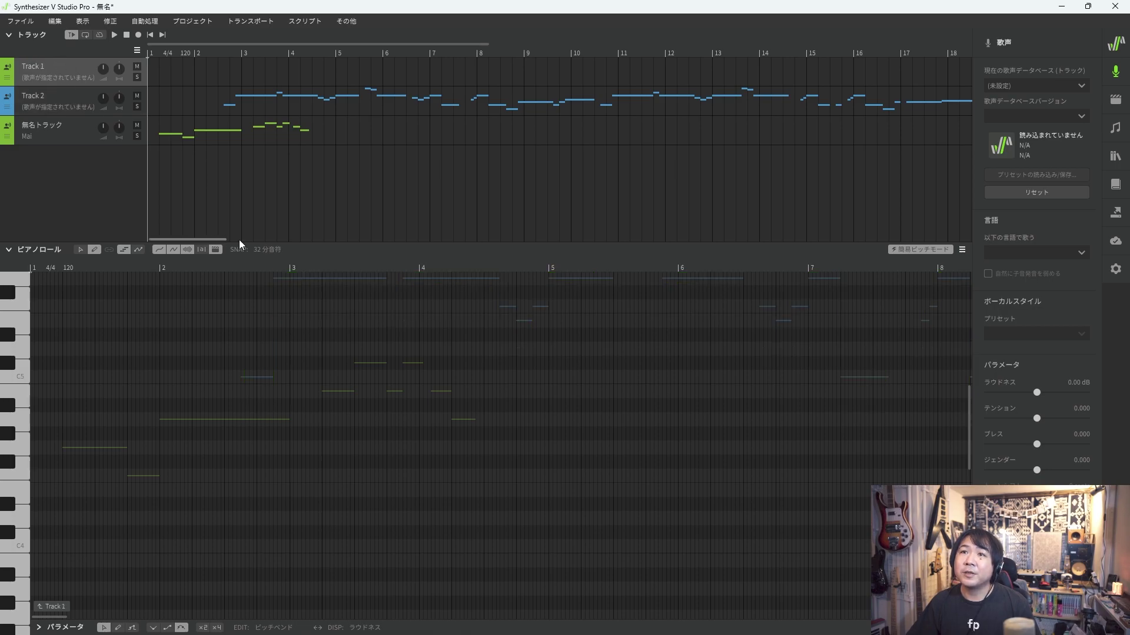
pyautogui.rightClick(58, 61)
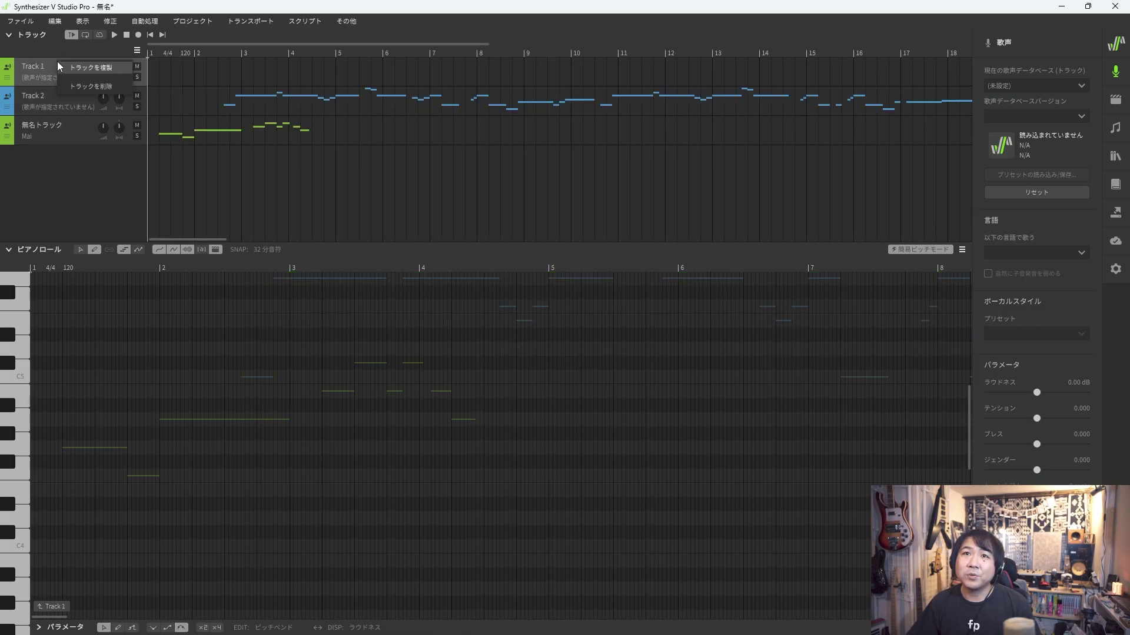
pyautogui.click(93, 86)
pyautogui.rightClick(72, 100)
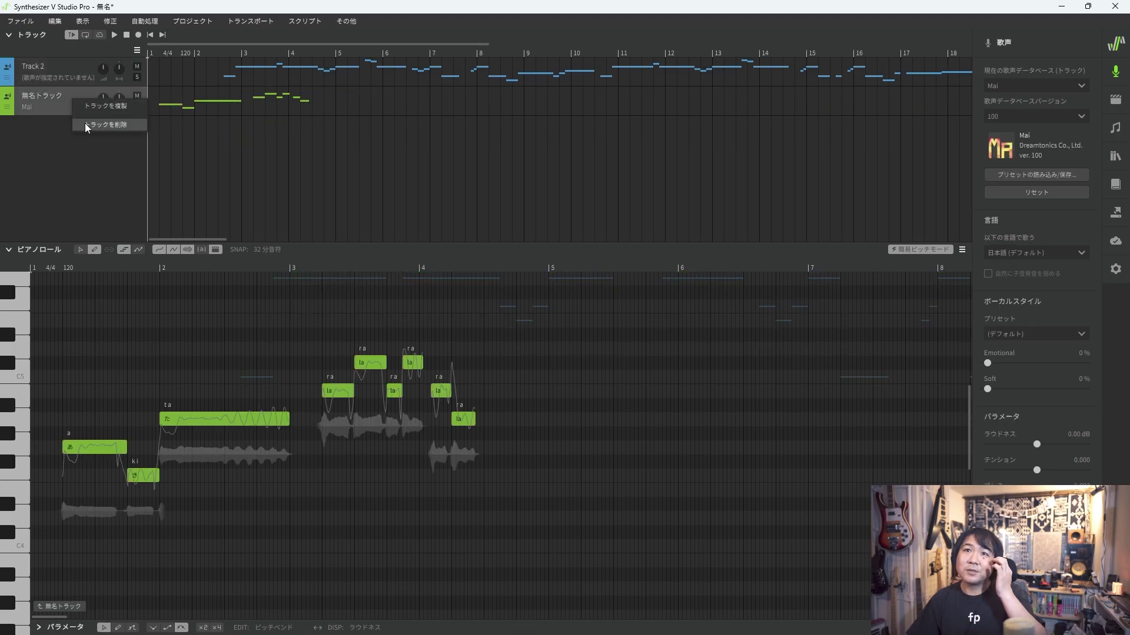
pyautogui.click(79, 124)
# Play the imported melody on Track 2 from bar 2 with no voice assigned.
pyautogui.click(195, 52)
pyautogui.press('space')
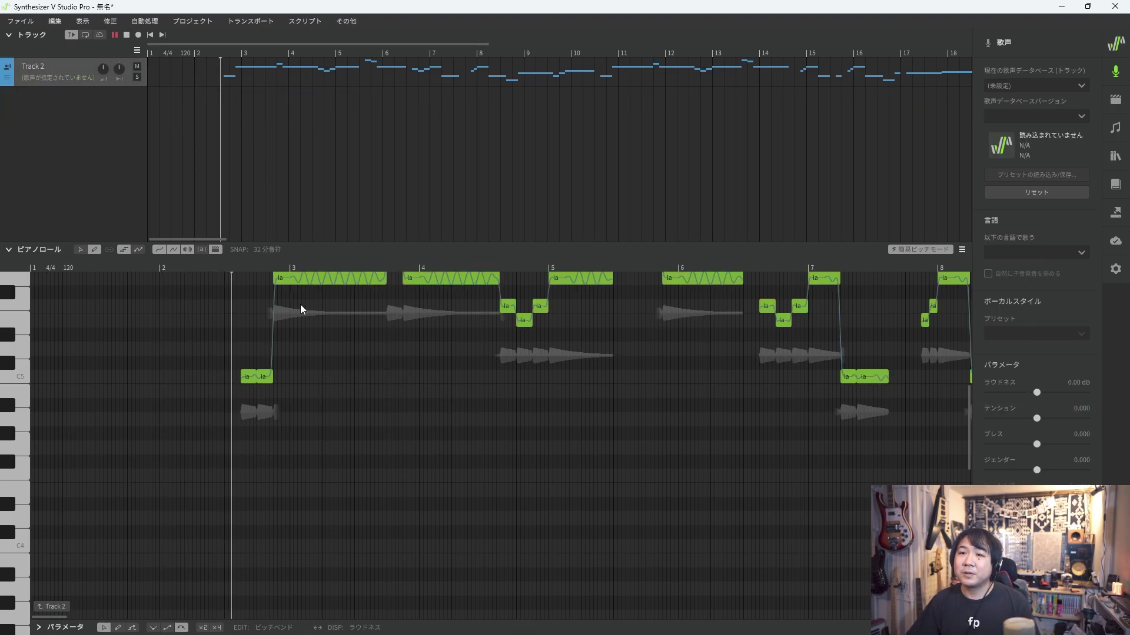
pyautogui.scroll(2, 238, 415)
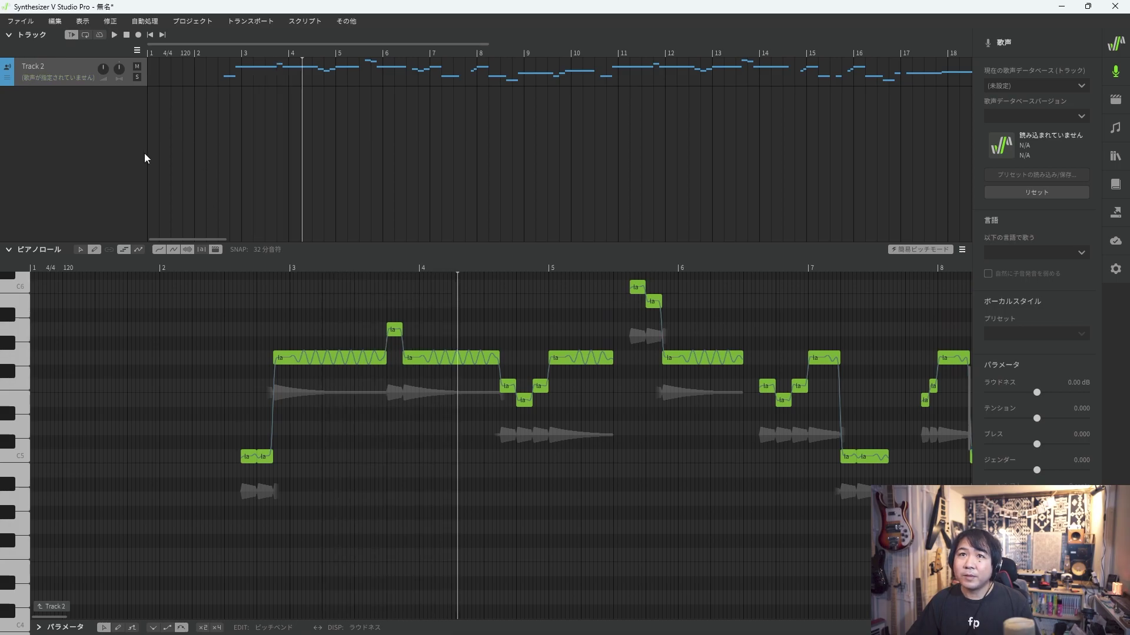
# Assign the Mai voice to Track 2 and return the playhead to the start of bar 1.
pyautogui.click(51, 80)
pyautogui.click(41, 93)
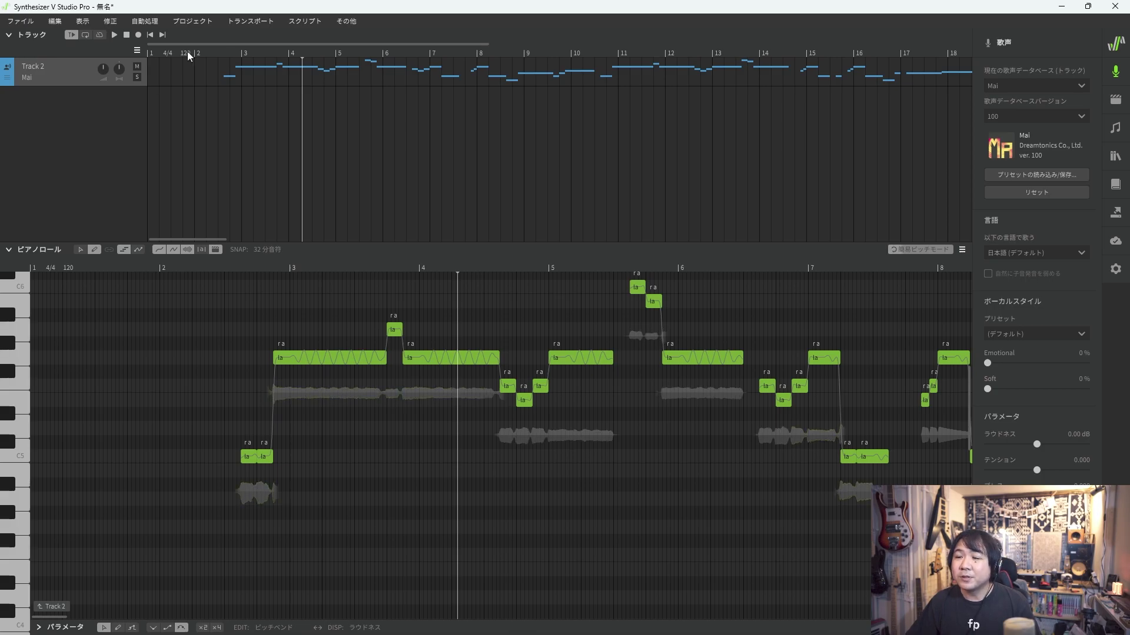
pyautogui.click(156, 53)
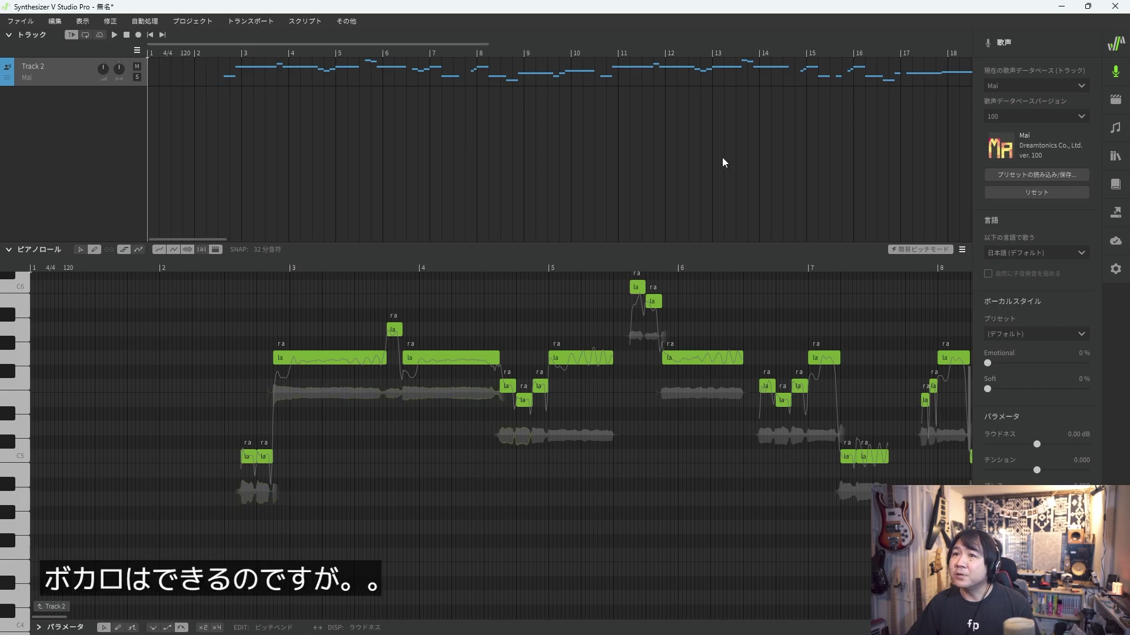
pyautogui.moveTo(189, 240); pyautogui.dragTo(136, 255)
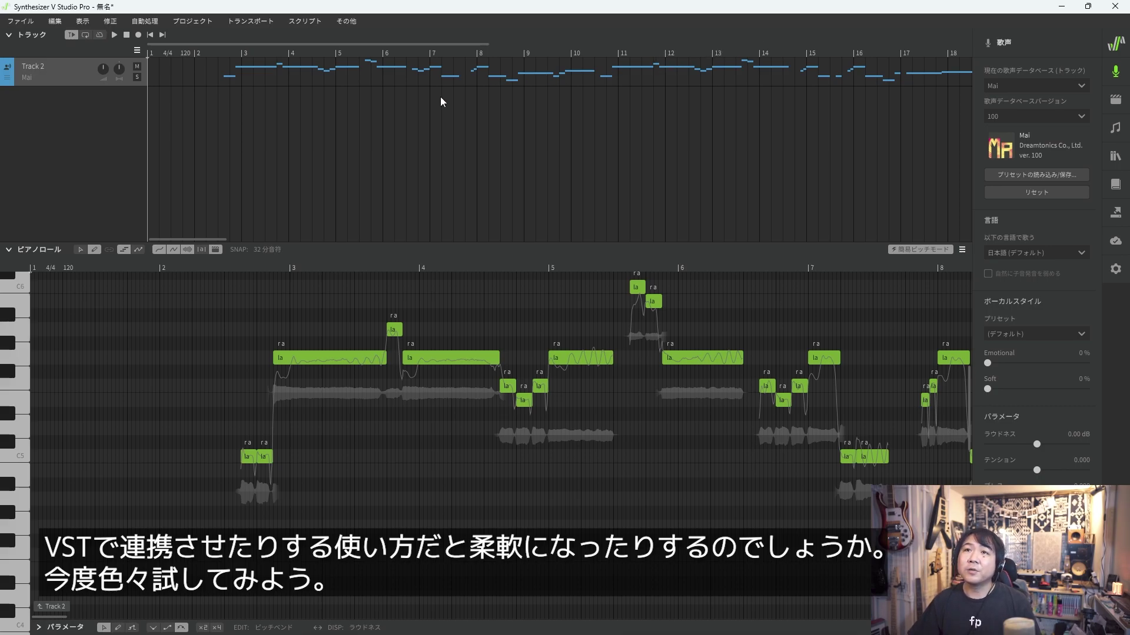
pyautogui.click(253, 21)
pyautogui.click(277, 21)
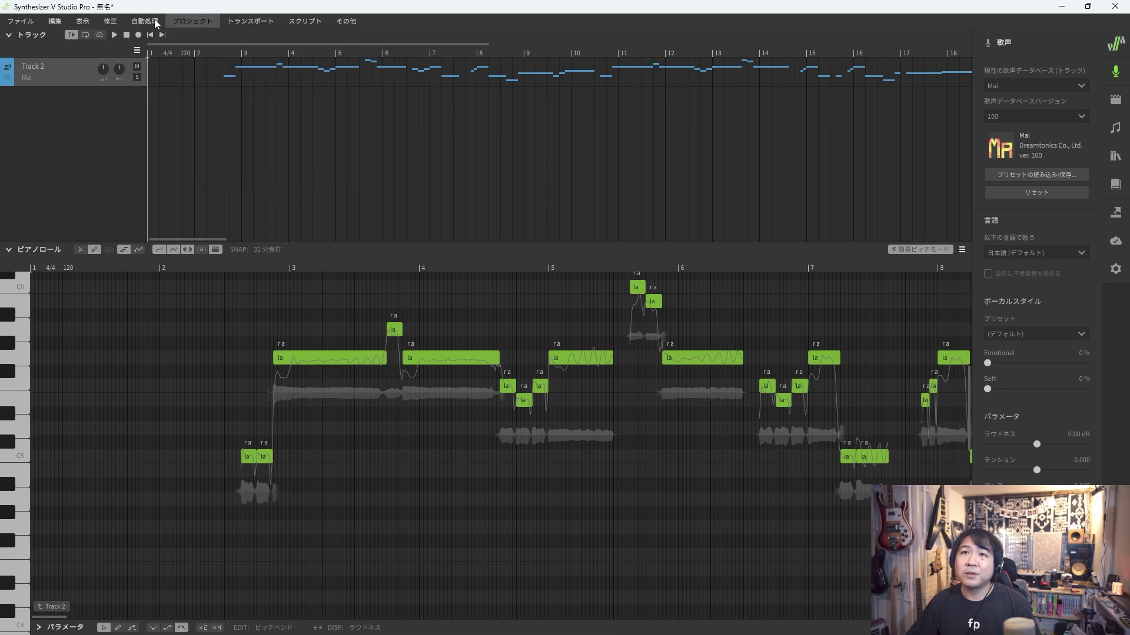
pyautogui.moveTo(142, 20)
pyautogui.moveTo(36, 21)
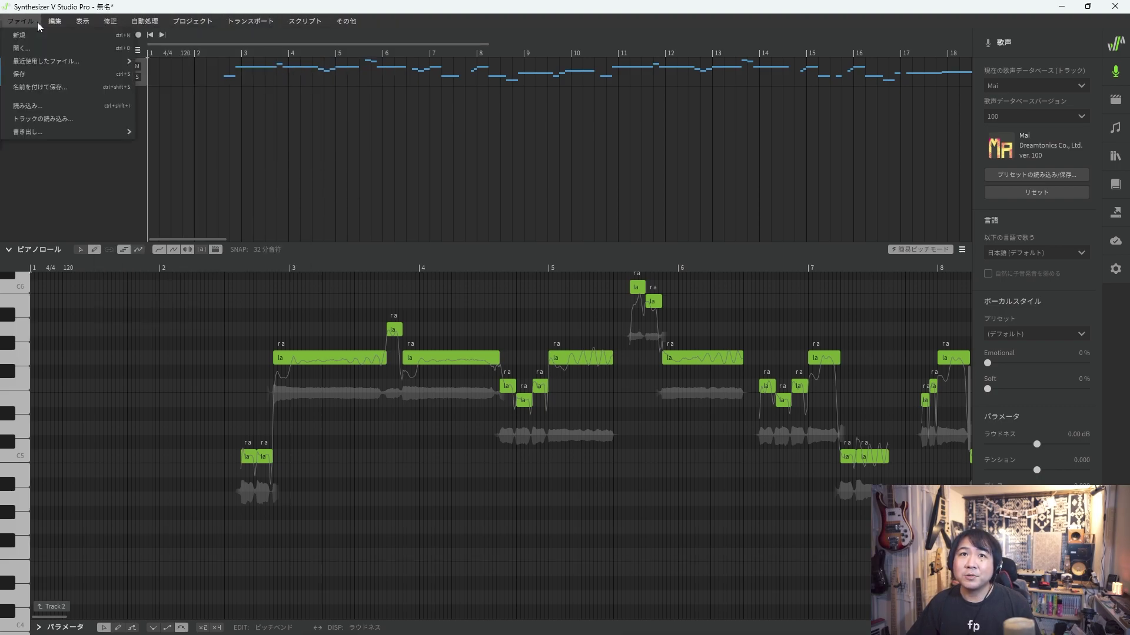
pyautogui.click(76, 164)
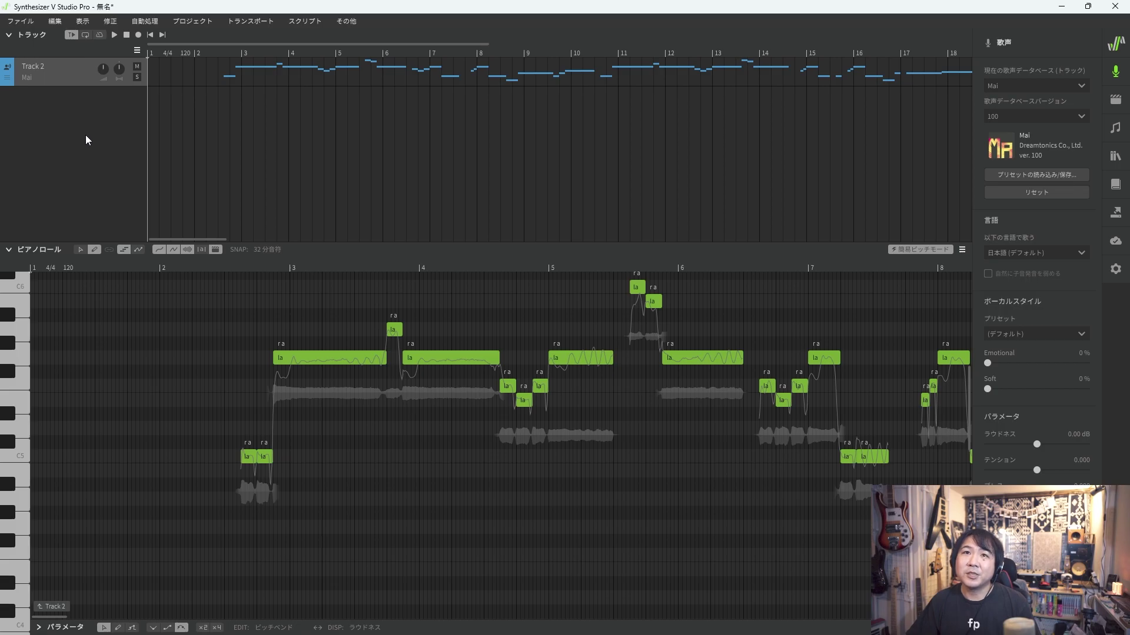
# Try to set the tempo to 172 BPM with a new tempo marker at the start of bar 1.
pyautogui.doubleClick(150, 51)
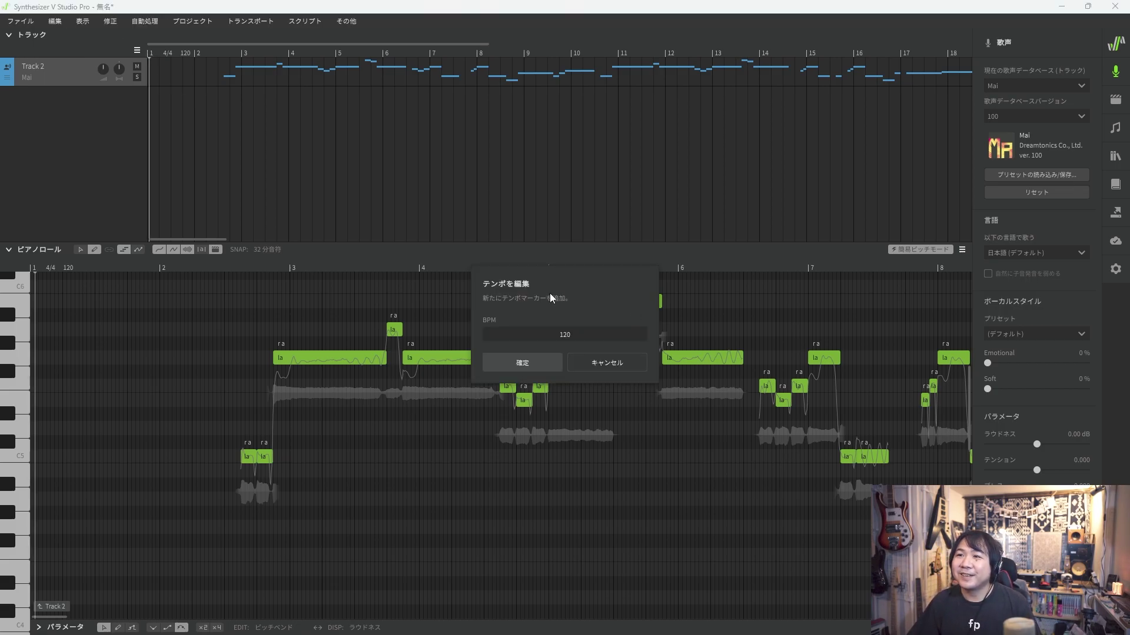
pyautogui.doubleClick(562, 335)
pyautogui.write('172')
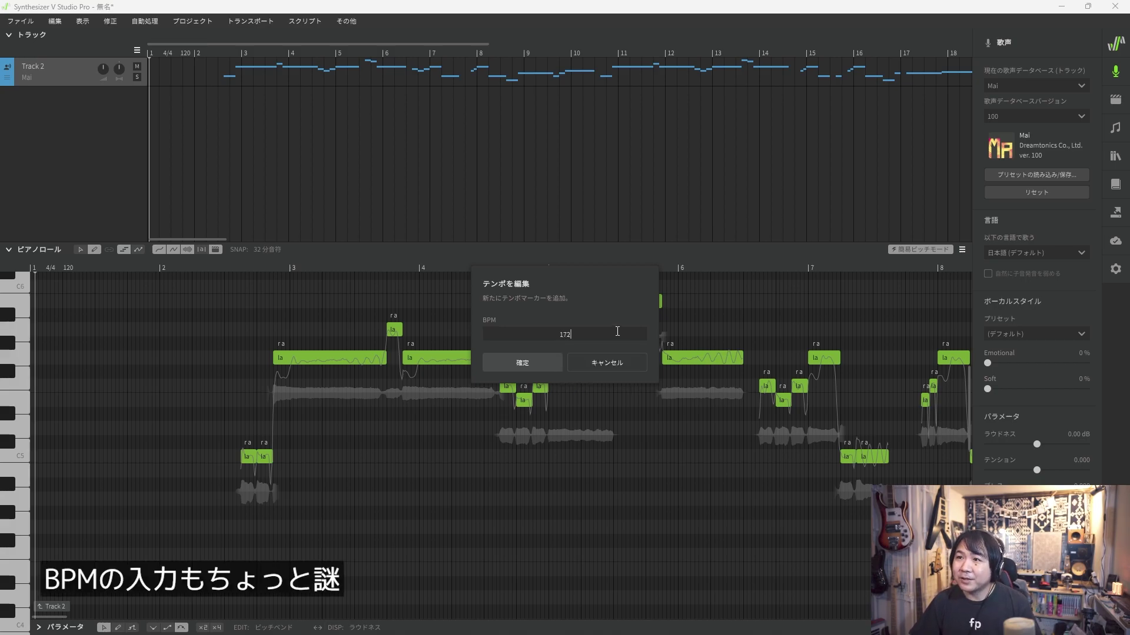
pyautogui.click(517, 362)
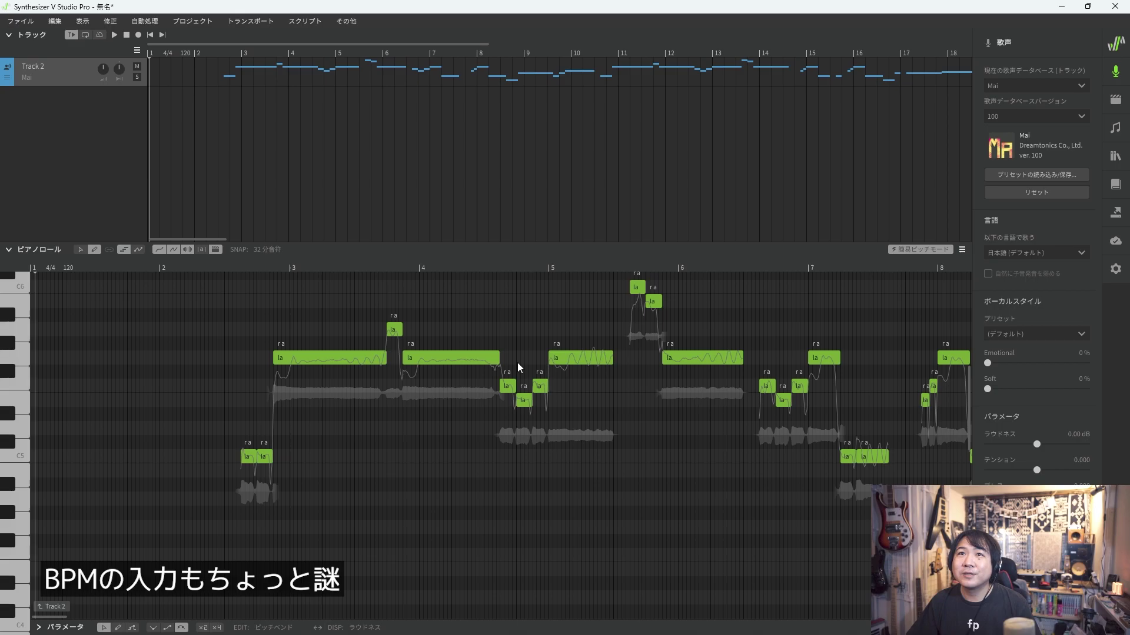
pyautogui.doubleClick(150, 52)
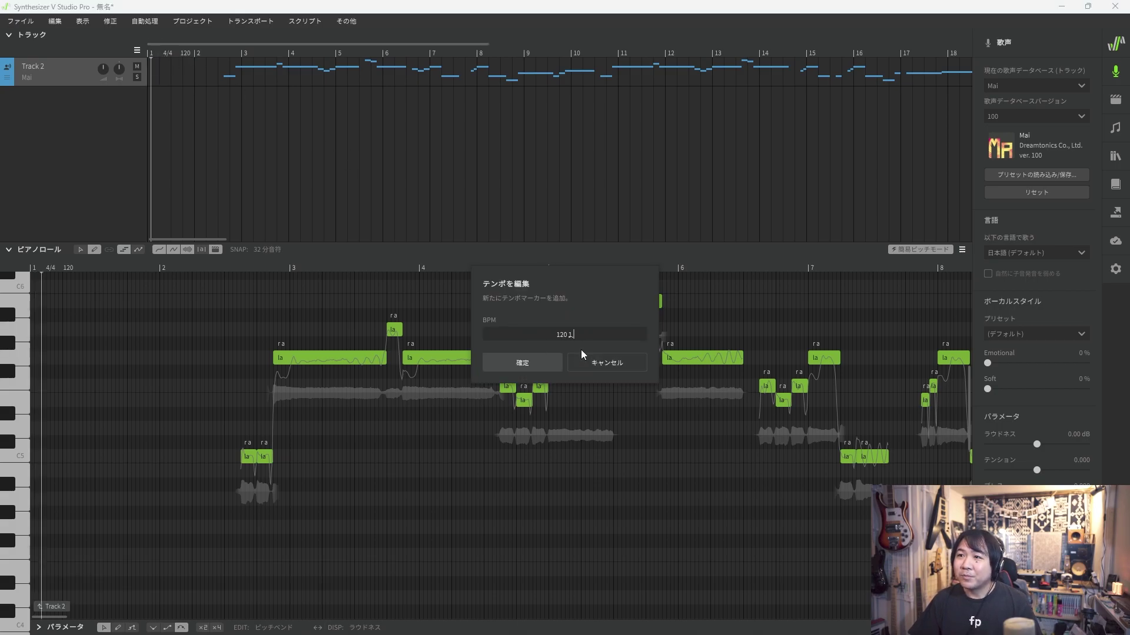
pyautogui.press('BackSpace')
pyautogui.press('BackSpace')
pyautogui.press('BackSpace')
pyautogui.write('172')
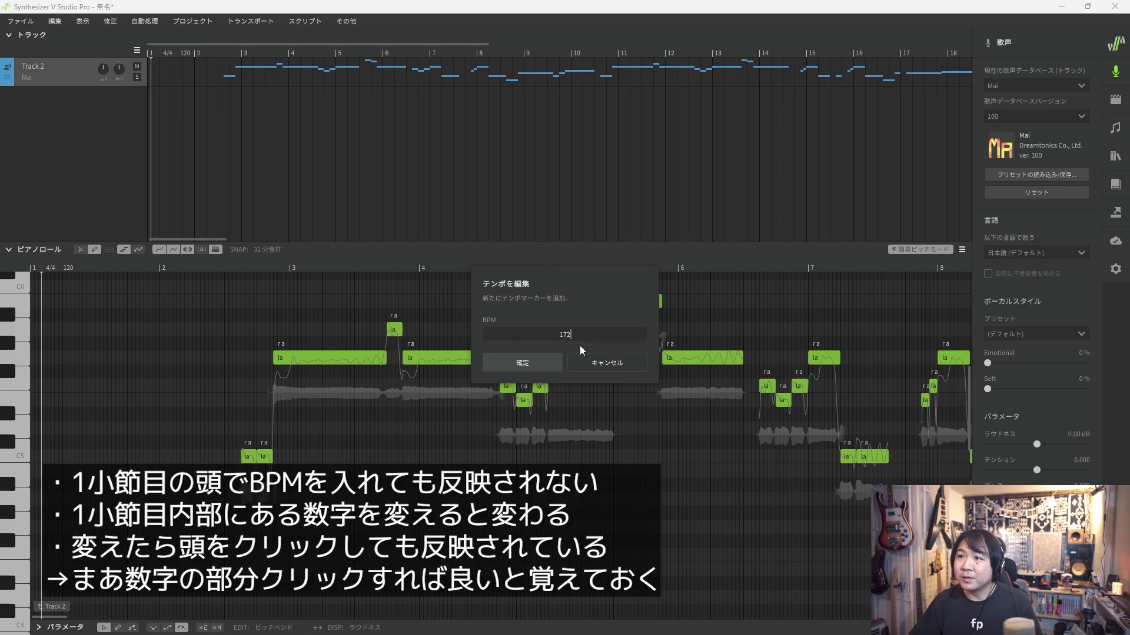
pyautogui.click(528, 370)
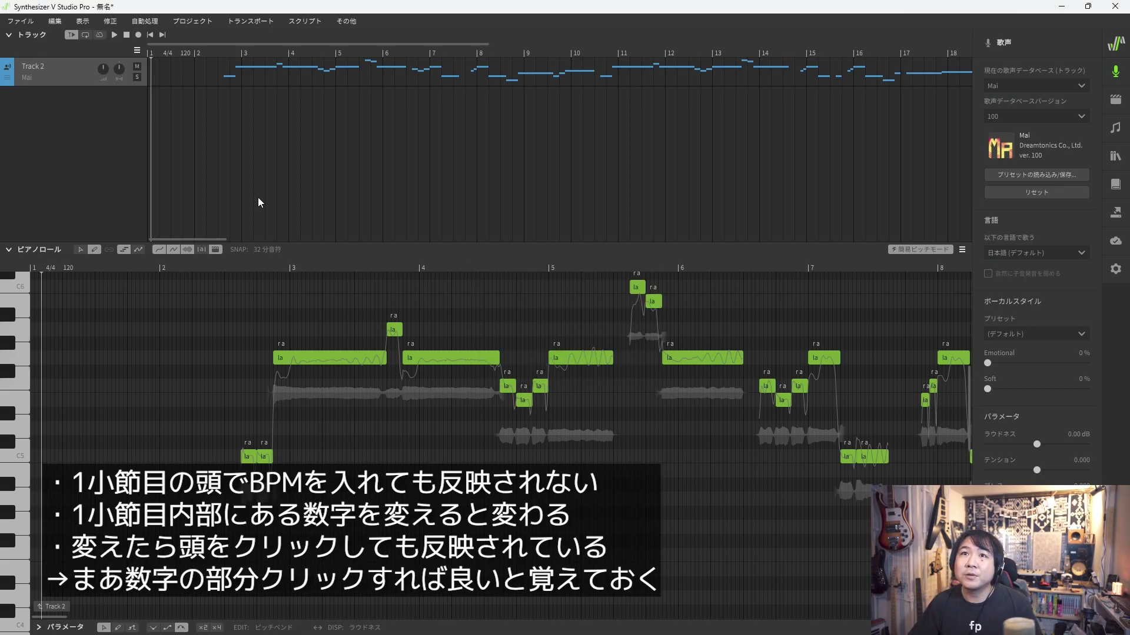
pyautogui.doubleClick(152, 53)
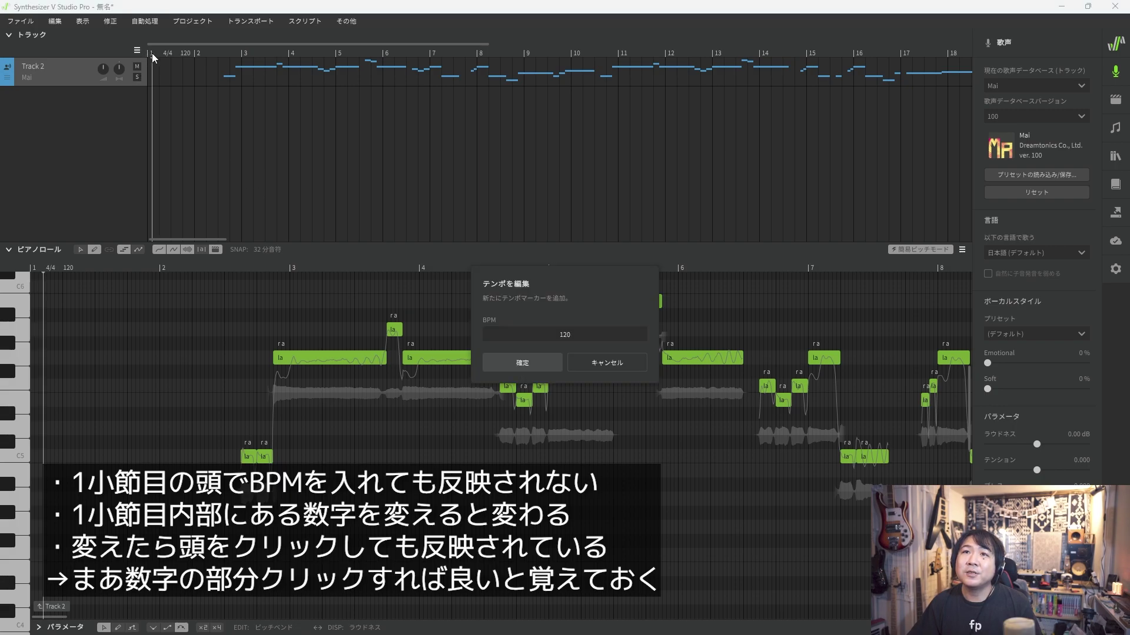
pyautogui.click(605, 362)
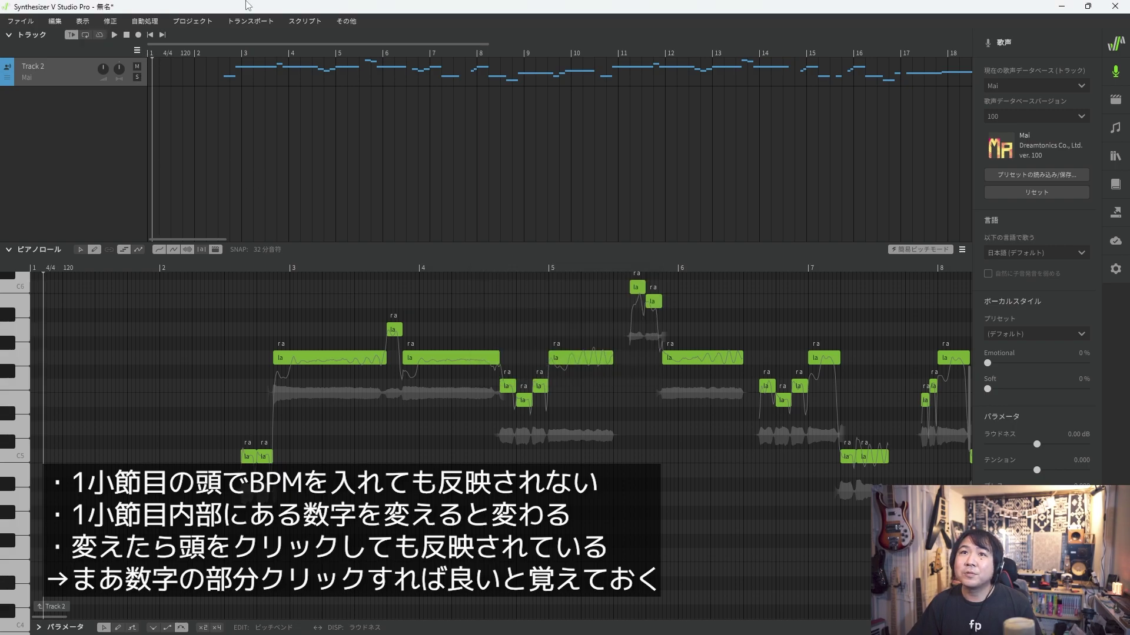
# Set the existing tempo marker in bar 1 to 172 BPM.
pyautogui.doubleClick(185, 53)
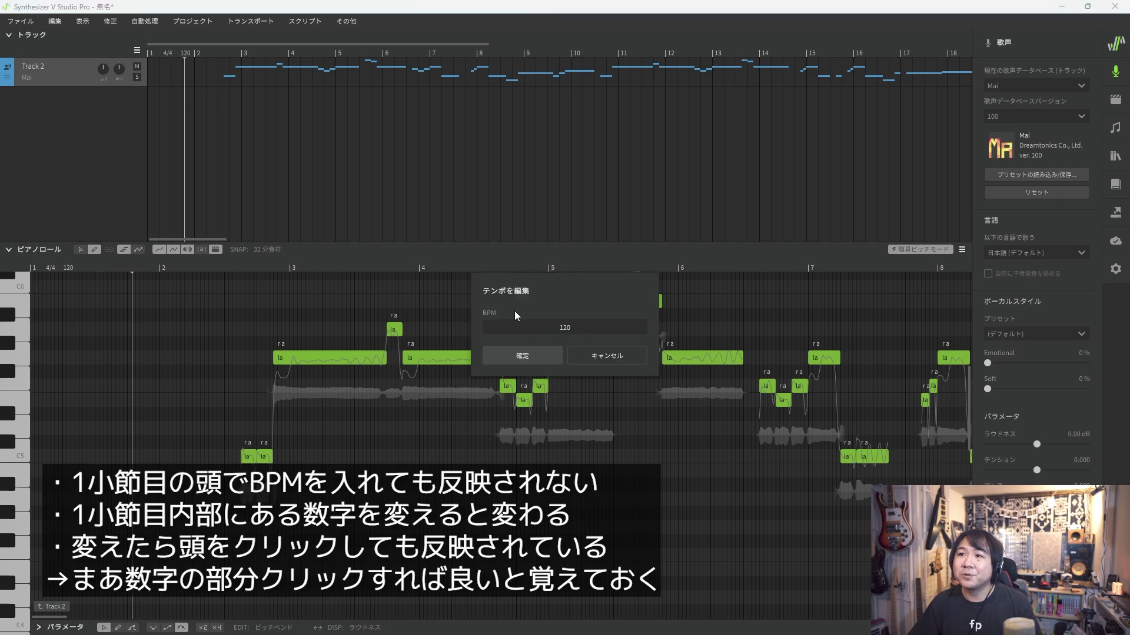
pyautogui.click(576, 327)
pyautogui.press('BackSpace')
pyautogui.press('BackSpace')
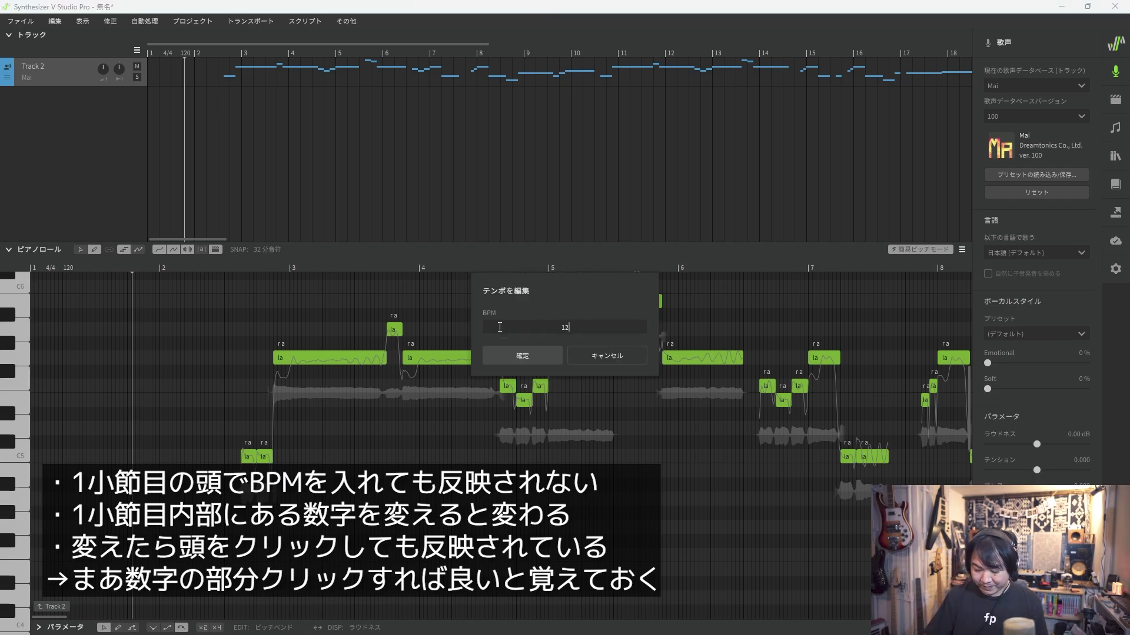
pyautogui.write('72')
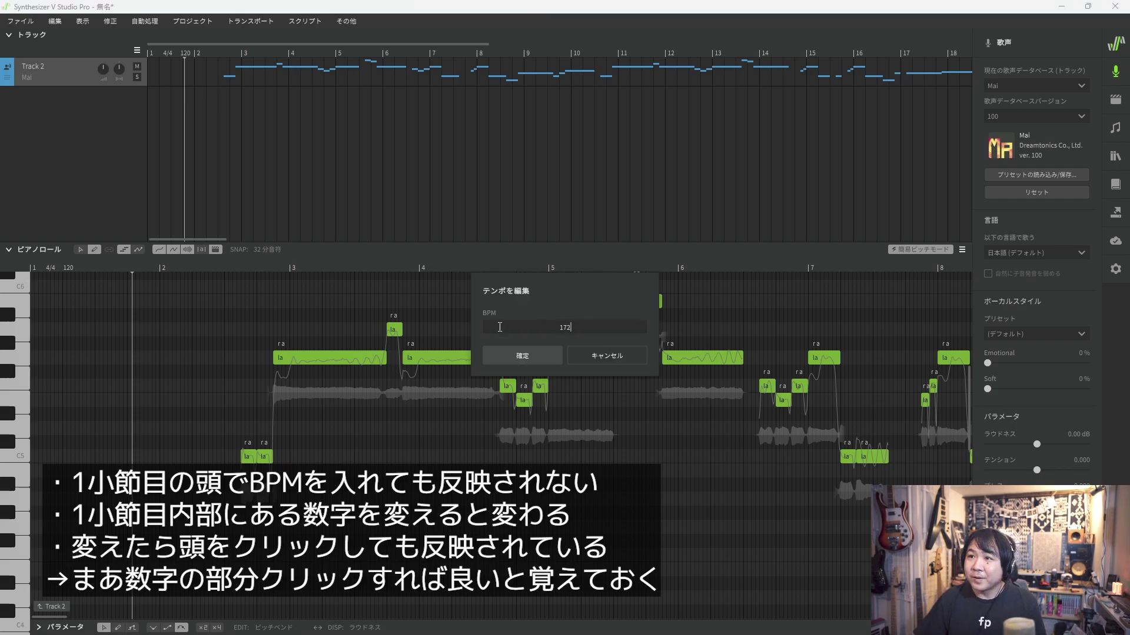
pyautogui.click(515, 353)
# Check the tempo setting at the start of bar 1 without changing it.
pyautogui.moveTo(195, 55); pyautogui.dragTo(139, 56)
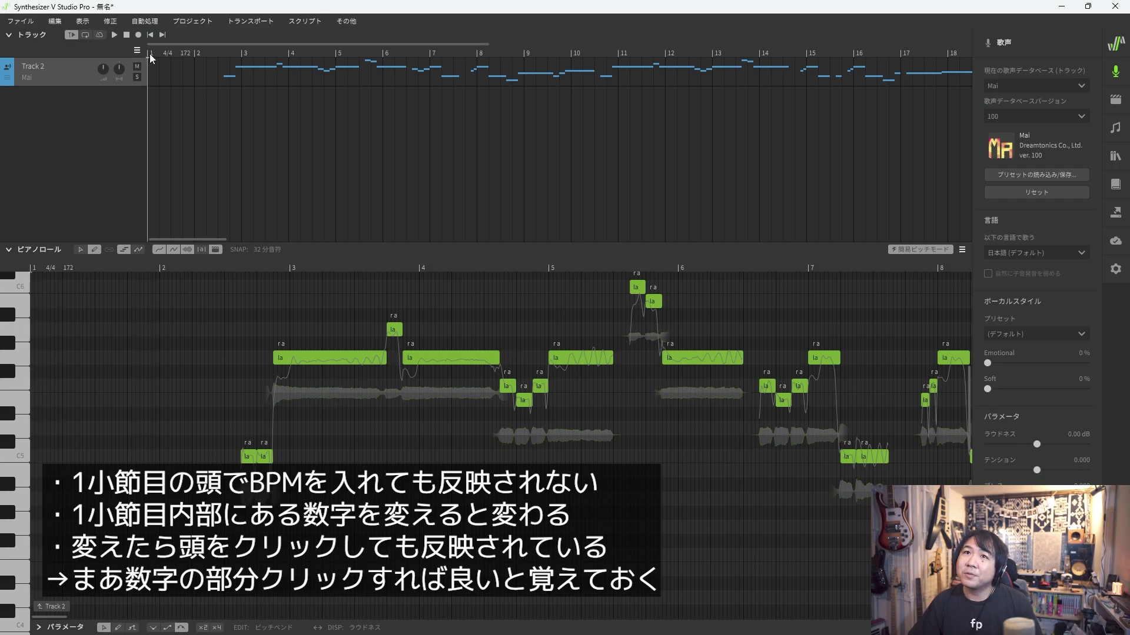
pyautogui.click(149, 48)
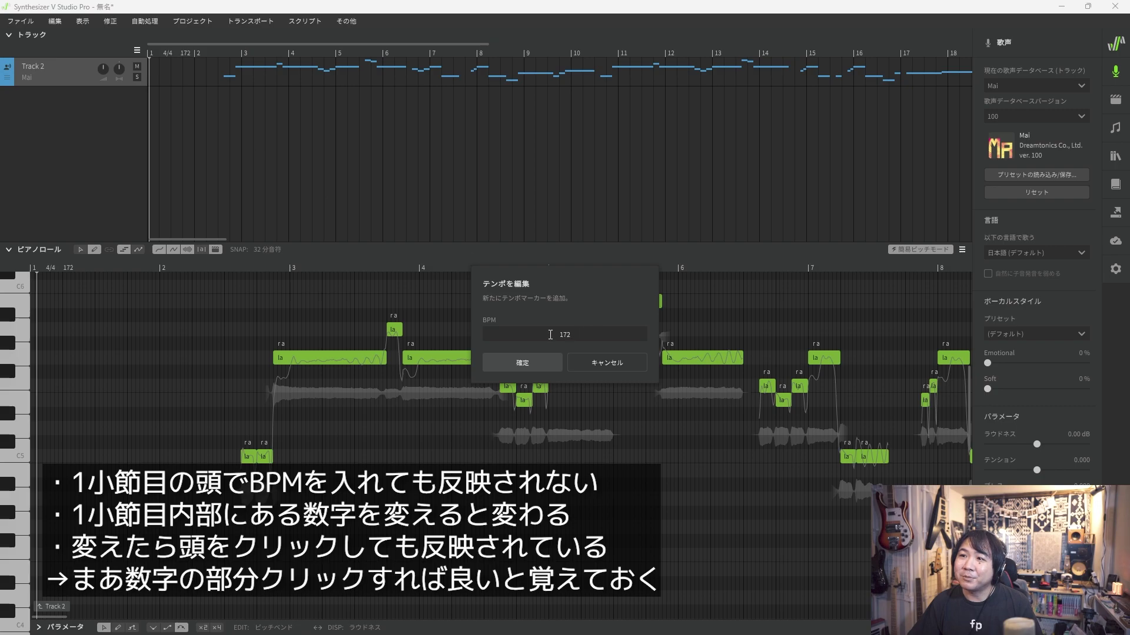
pyautogui.click(607, 367)
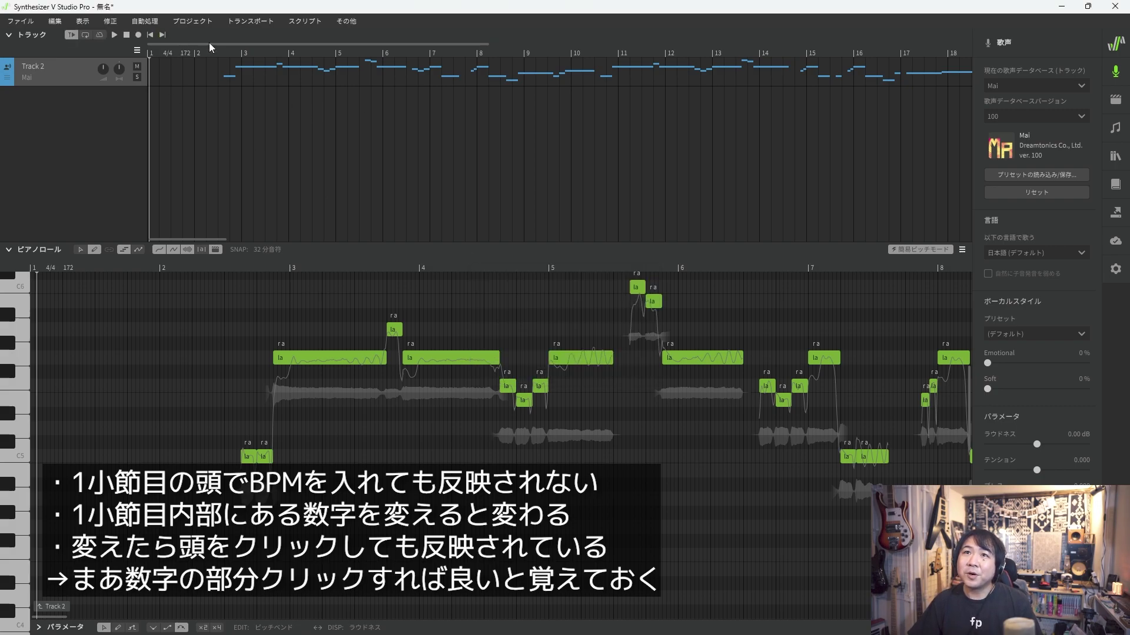
# Try adding a separate 172 BPM tempo marker at the start of bar 6.
pyautogui.doubleClick(388, 53)
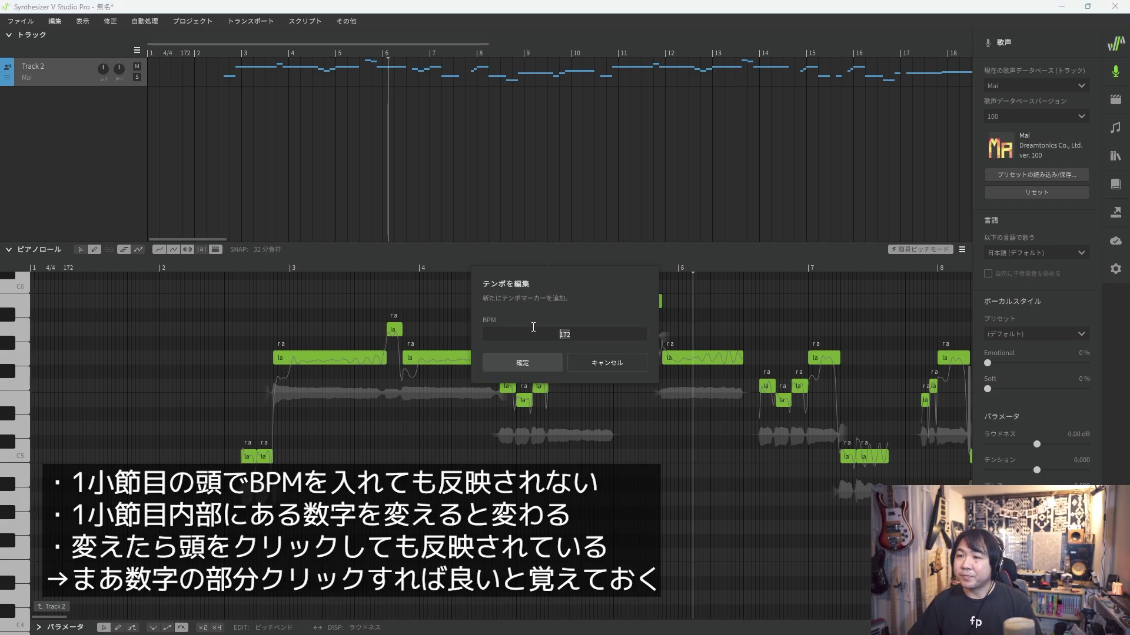
pyautogui.click(541, 366)
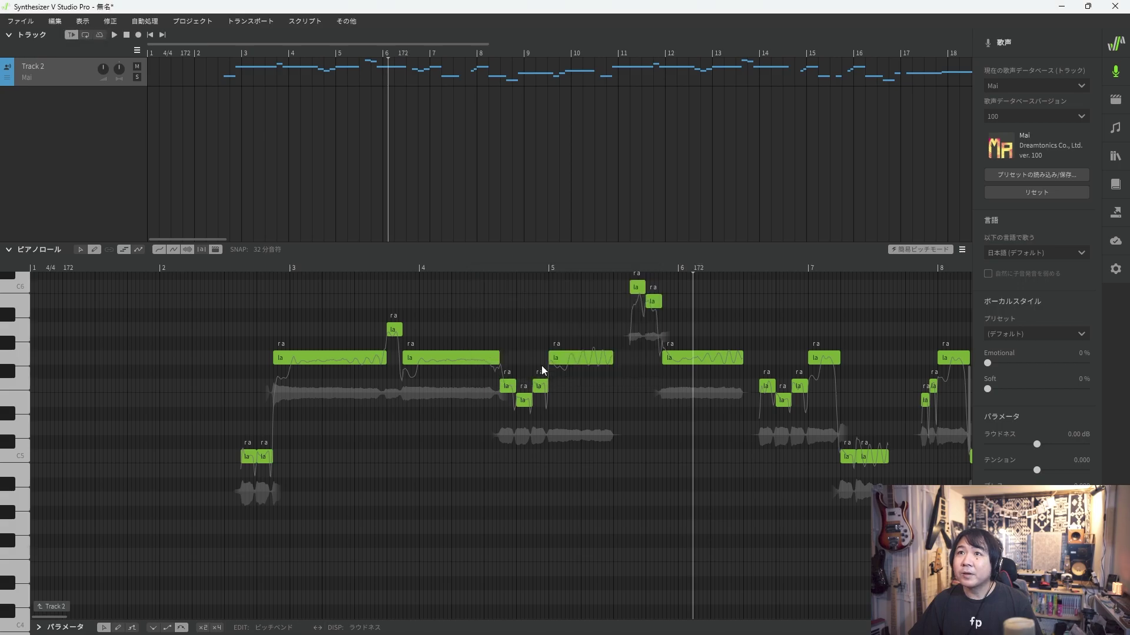
pyautogui.click(382, 51)
# Play the Track 2 melody from about bar 2 at the new tempo.
pyautogui.click(181, 50)
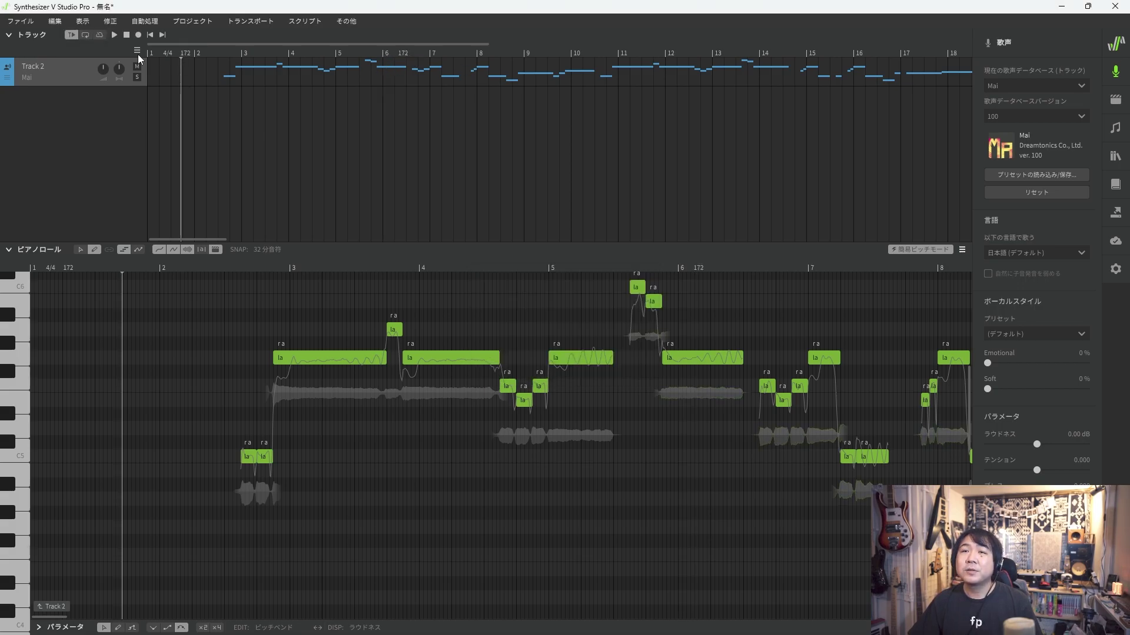
pyautogui.moveTo(165, 52); pyautogui.dragTo(197, 55)
pyautogui.press('space')
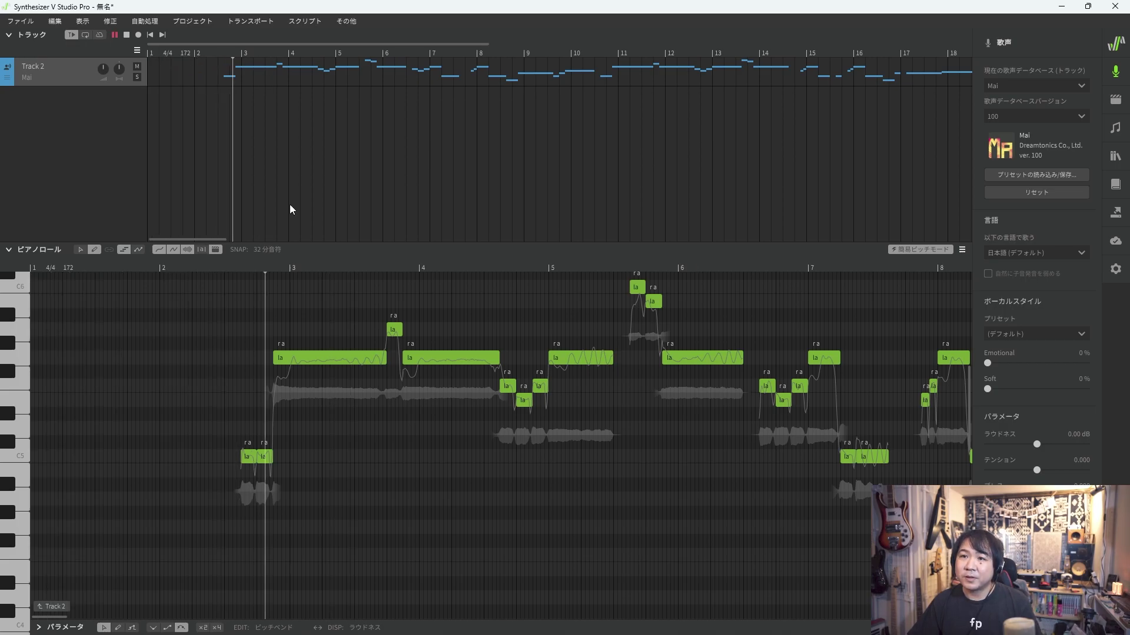
pyautogui.press('space')
# Transpose all notes of Track 2 down one octave.
pyautogui.scroll(-1, 237, 431)
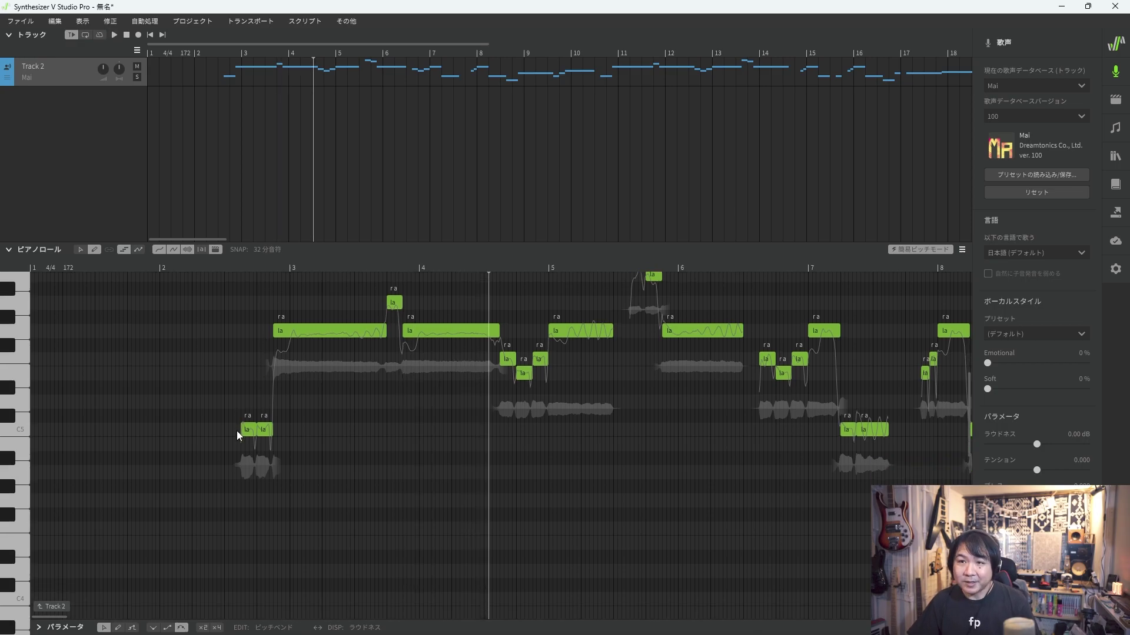
pyautogui.click(232, 487)
pyautogui.hotkey('ctrl', 'a')
pyautogui.scroll(-2, 230, 500)
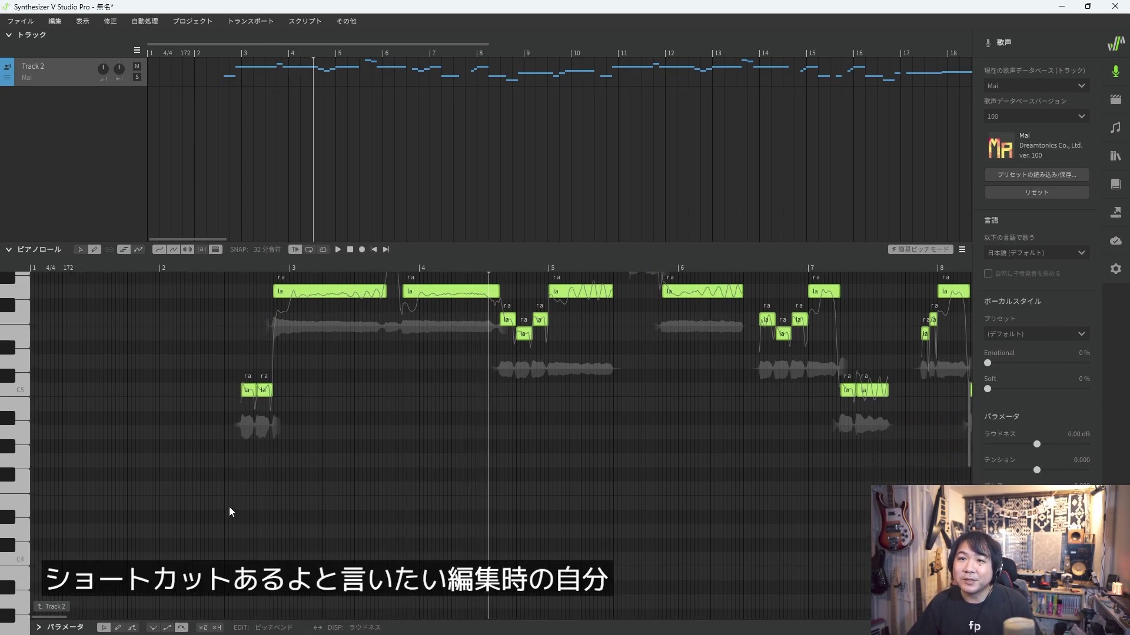
pyautogui.press('Down')
pyautogui.press('Down')
pyautogui.press('Down')
pyautogui.press('Down')
pyautogui.press('Down')
pyautogui.press('Down')
pyautogui.press('Down')
pyautogui.press('Down')
pyautogui.press('Down')
pyautogui.press('Down')
pyautogui.press('Down')
pyautogui.press('Down')
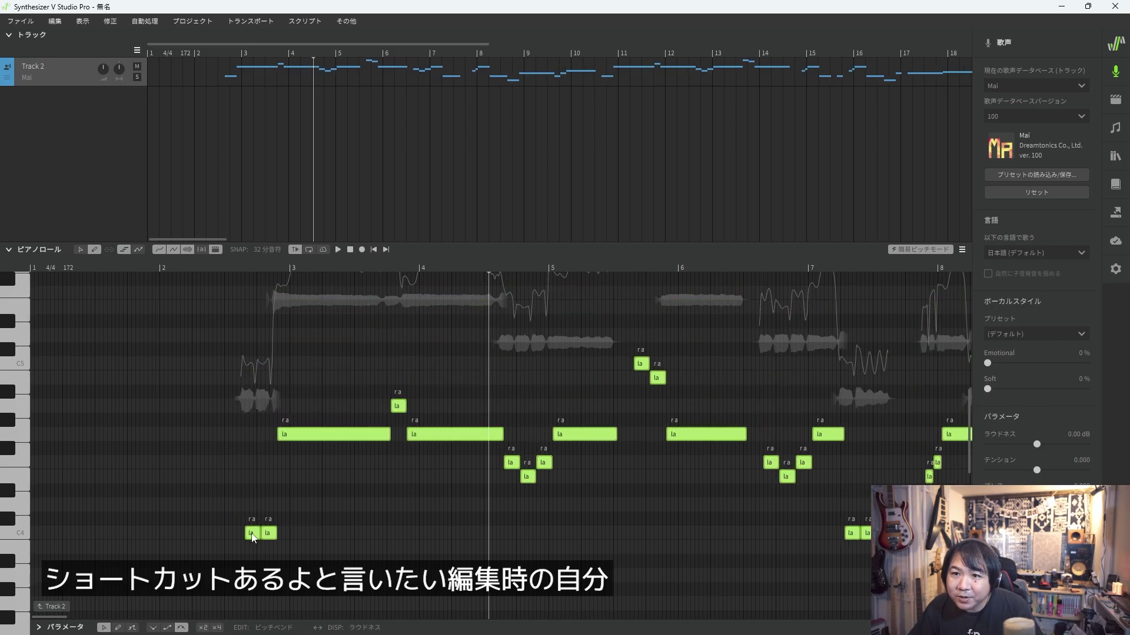
# Deselect the notes and play the transposed melody from the current position in bar 4.
pyautogui.click(223, 283)
pyautogui.press('space')
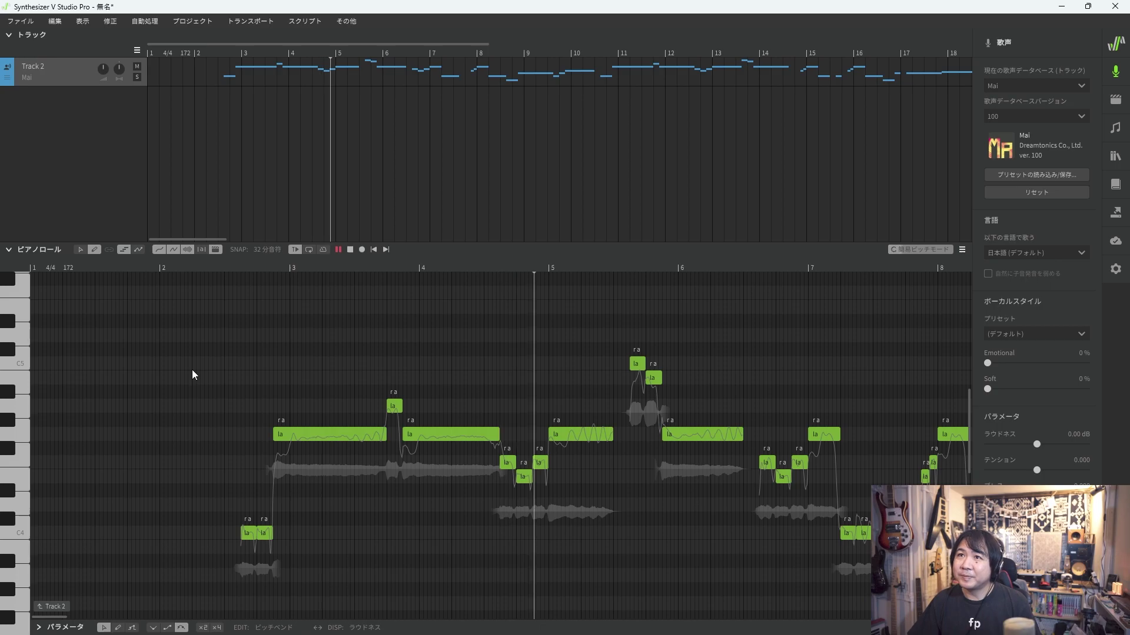
pyautogui.press('space')
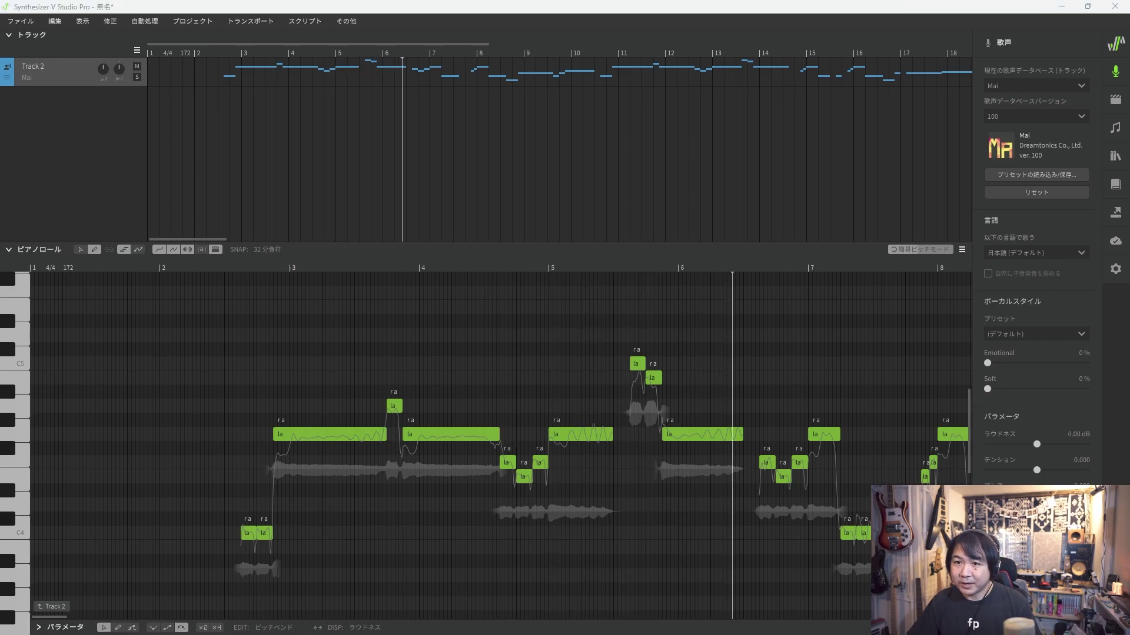
# Set the lyric of the first note in bar 2 to ず.
pyautogui.doubleClick(244, 534)
pyautogui.write('zu')
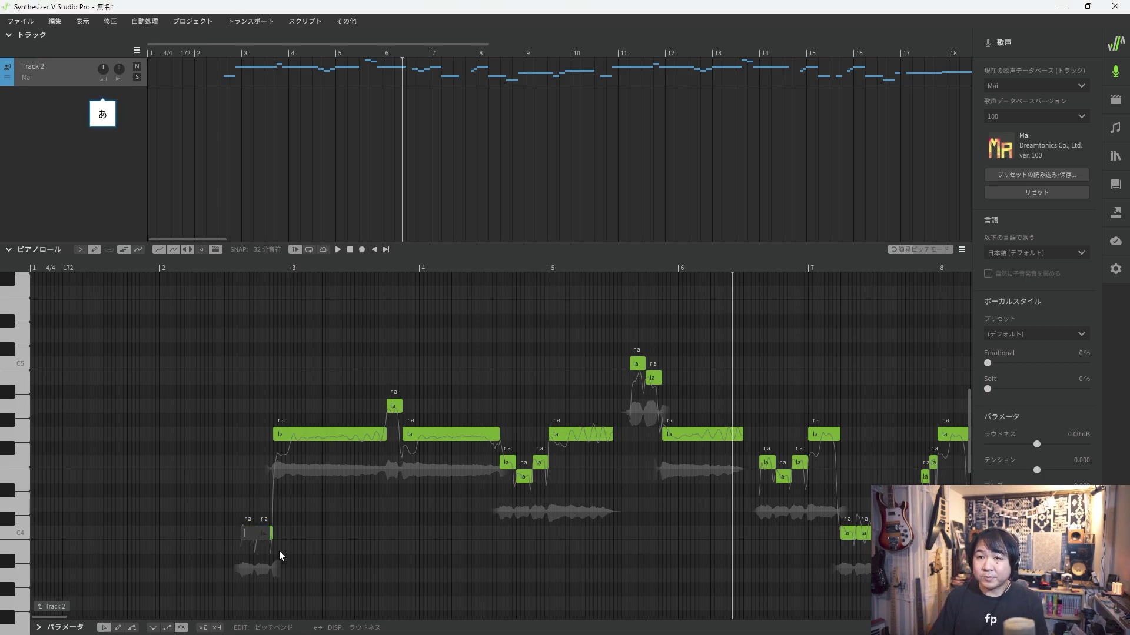
pyautogui.press('Return')
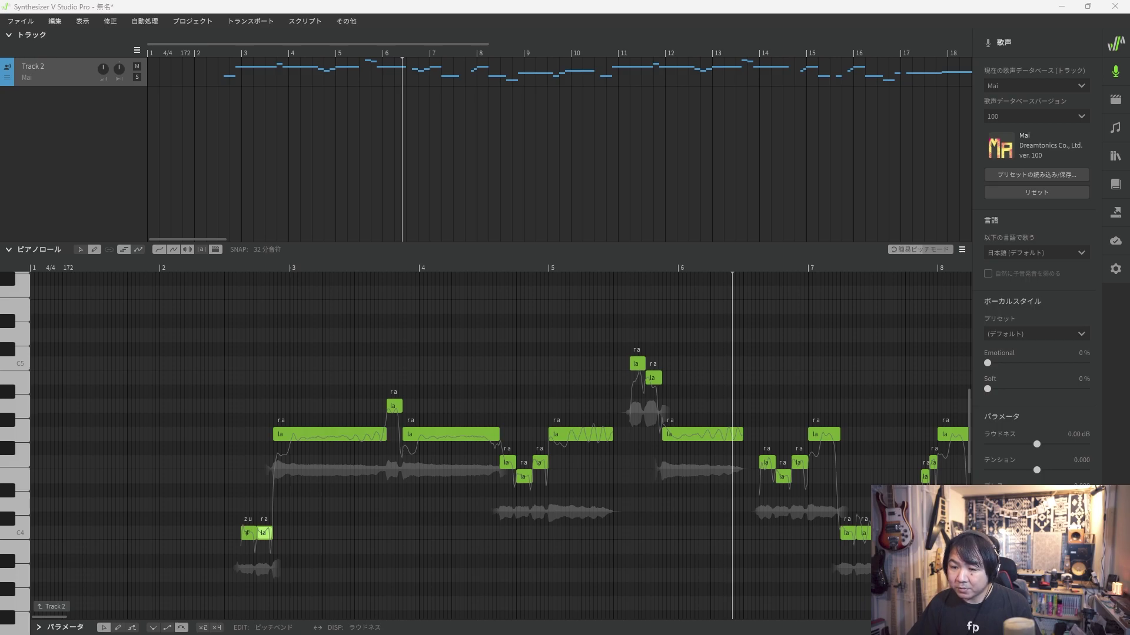
# Switch to the text file 新規 テキスト ドキュメント (2).txt and copy the hiragana lyrics from きとこのひがくることを through そのおもいいつまでも.
pyautogui.hotkey('alt', 'Tab')
pyautogui.scroll(6, 226, 282)
pyautogui.scroll(5, 225, 283)
pyautogui.scroll(-5, 226, 282)
pyautogui.click(181, 272)
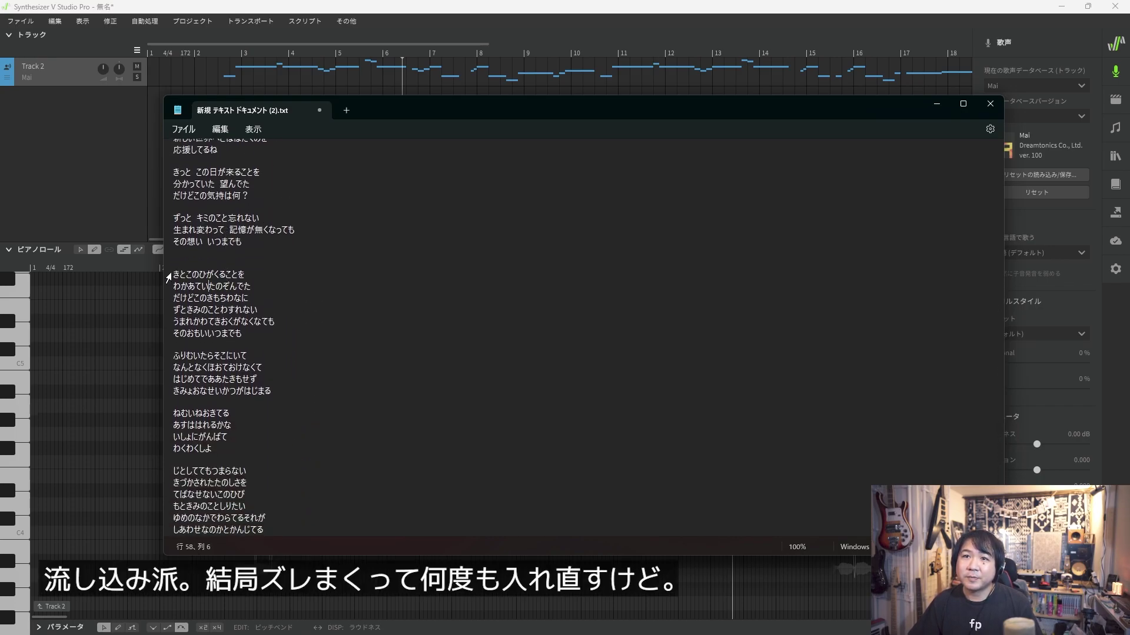
pyautogui.moveTo(172, 274); pyautogui.dragTo(246, 338)
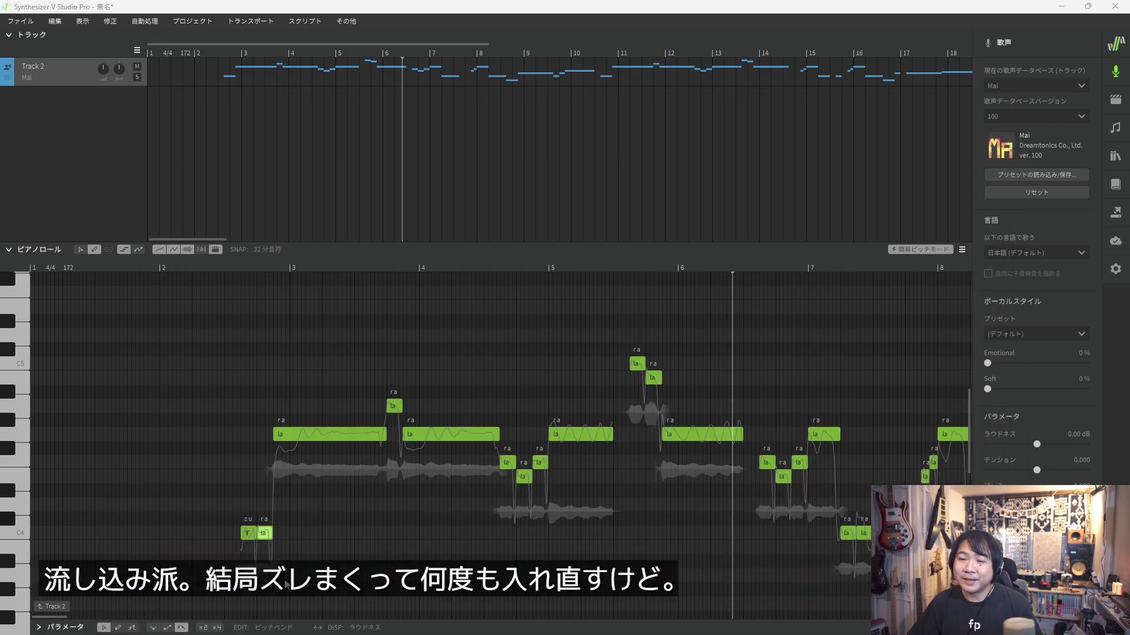
# Return to Synthesizer V Studio Pro and delete the second short note at the end of bar 2.
pyautogui.click(291, 535)
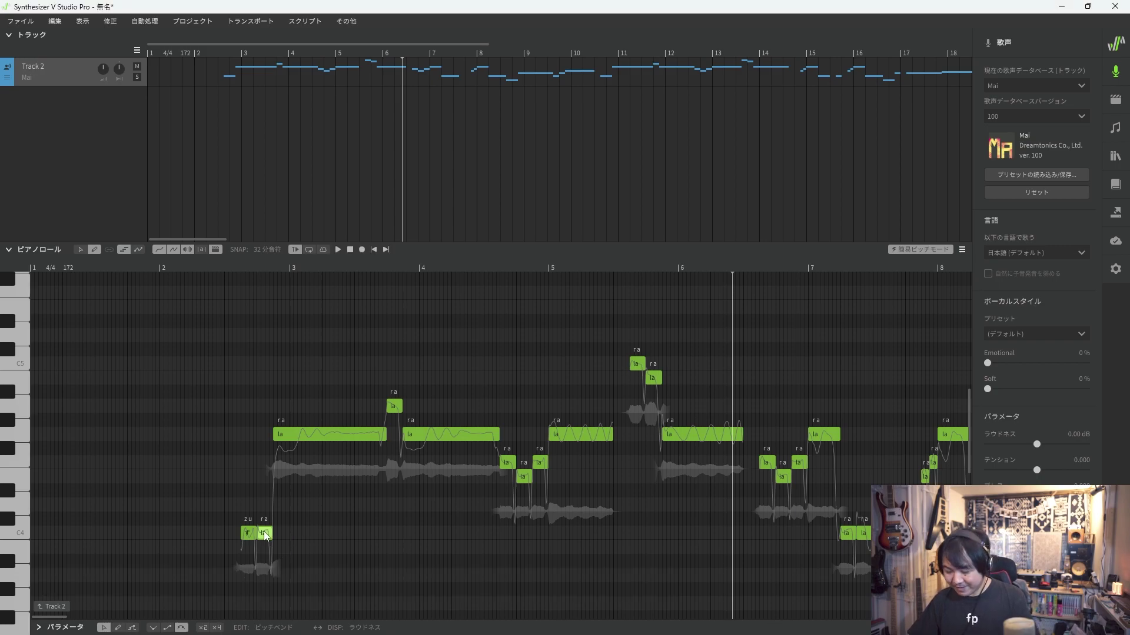
pyautogui.click(265, 534)
pyautogui.press('Delete')
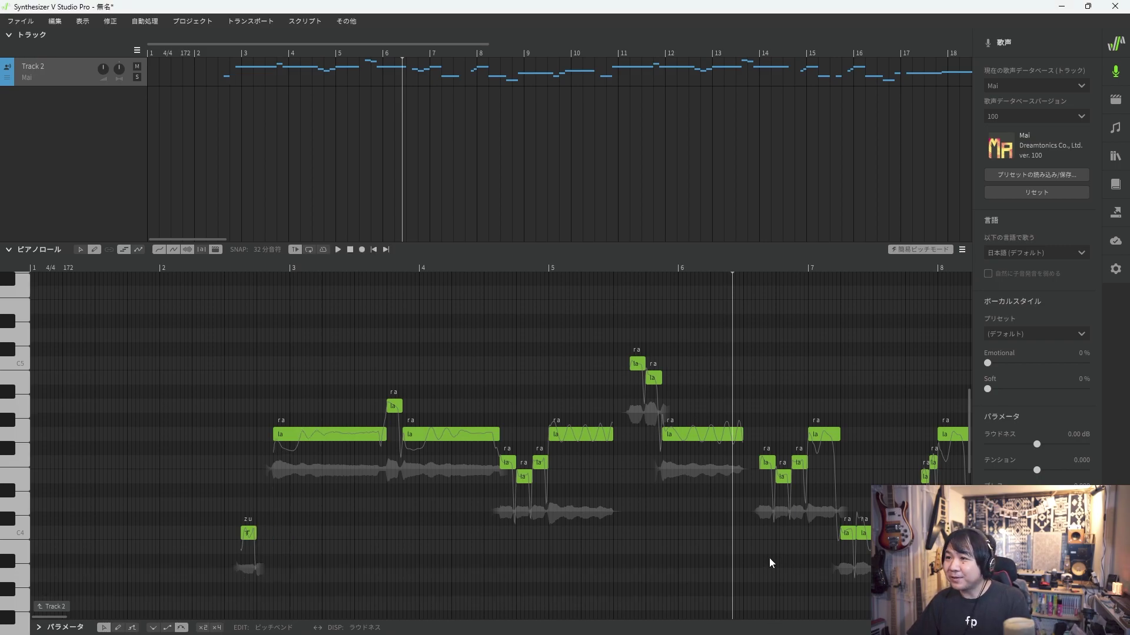
# Paste the copied hiragana lyrics into the lyric entry of the first note in bar 2, split one character per note.
pyautogui.rightClick(247, 540)
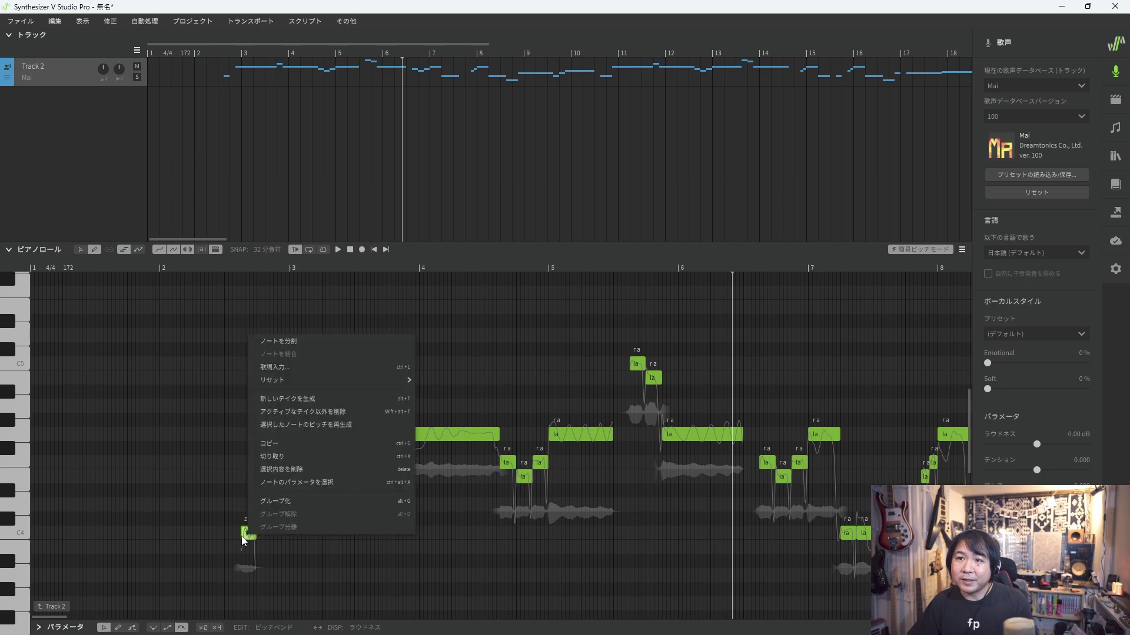
pyautogui.click(313, 365)
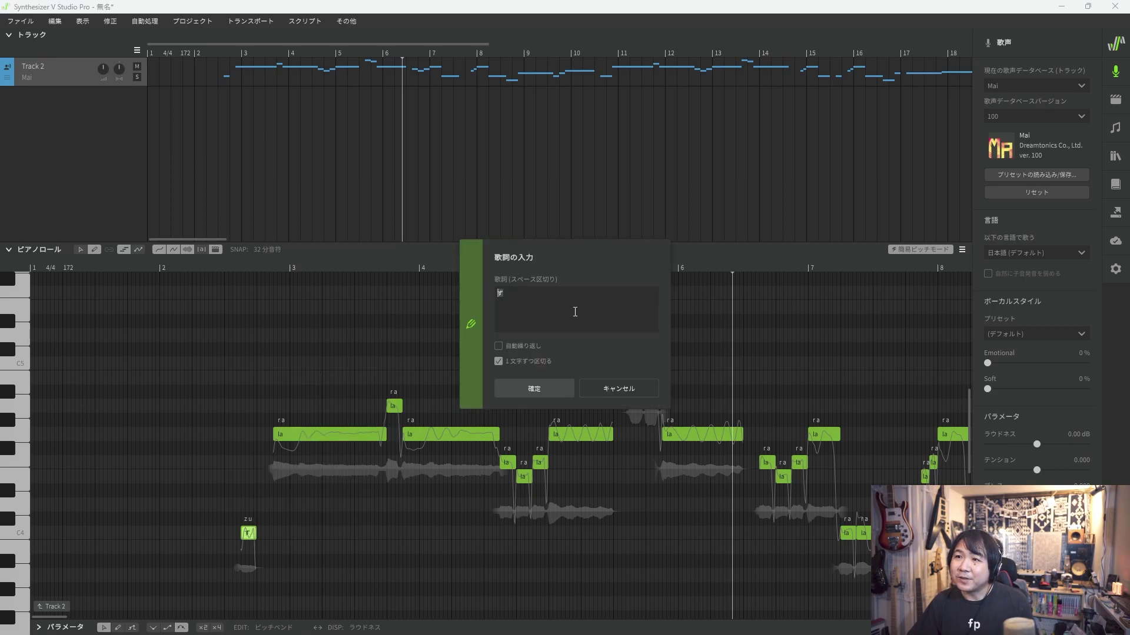
pyautogui.hotkey('ctrl', 'v')
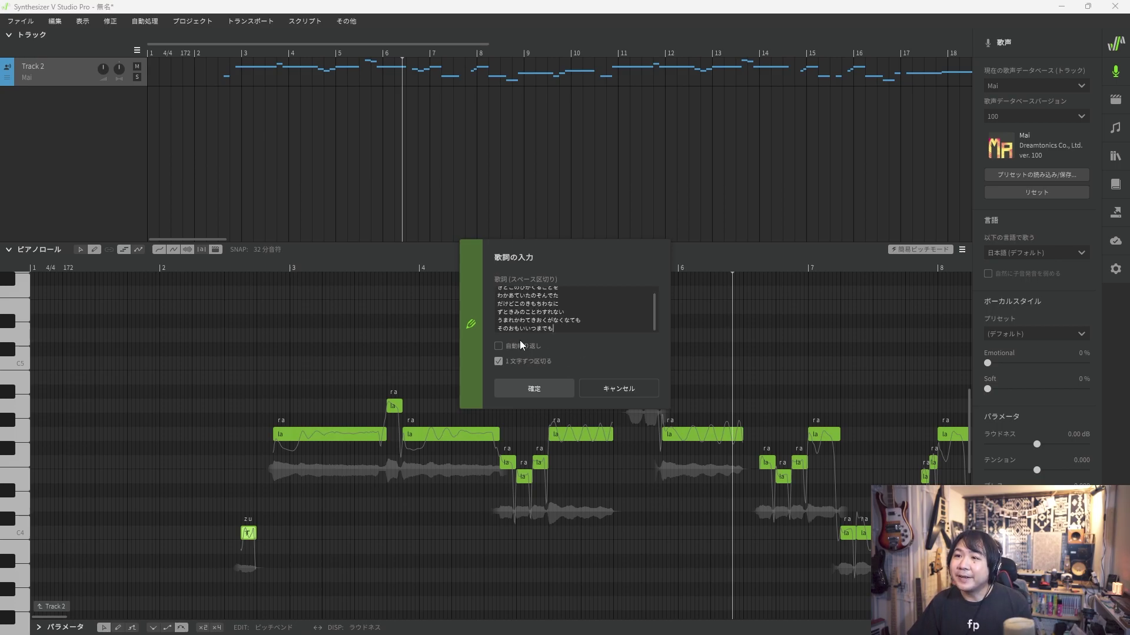
pyautogui.click(538, 389)
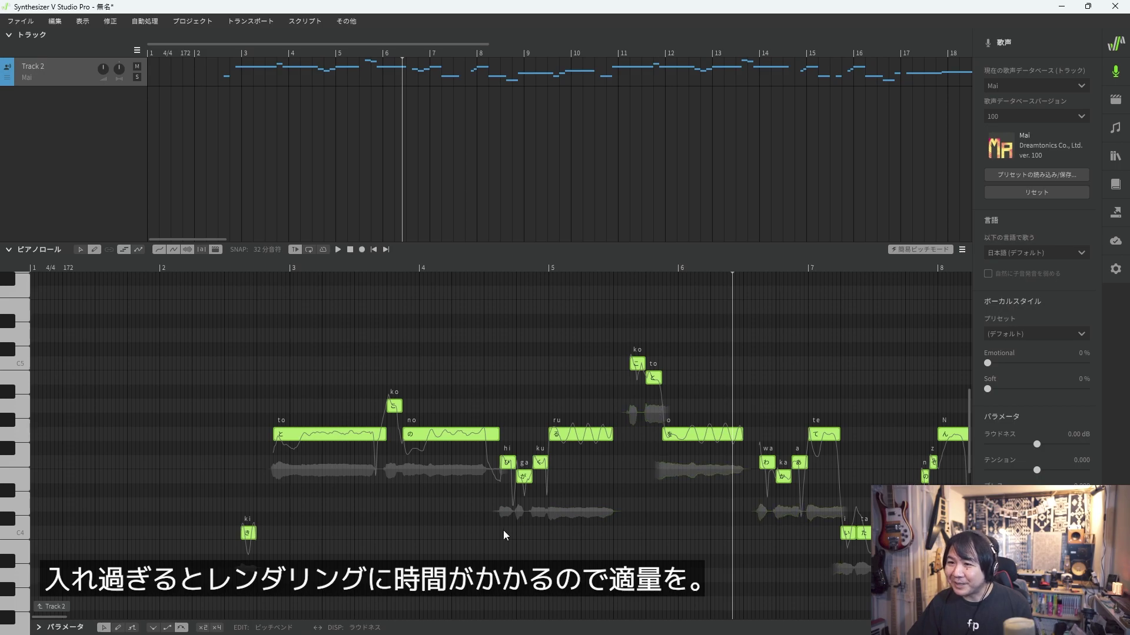
# Play the melody with the pasted lyrics from the middle of bar 2 to bar 7.
pyautogui.moveTo(60, 620)
pyautogui.mouseDown()
pyautogui.moveTo(93, 621)
pyautogui.moveTo(46, 625)
pyautogui.mouseUp()
pyautogui.click(217, 268)
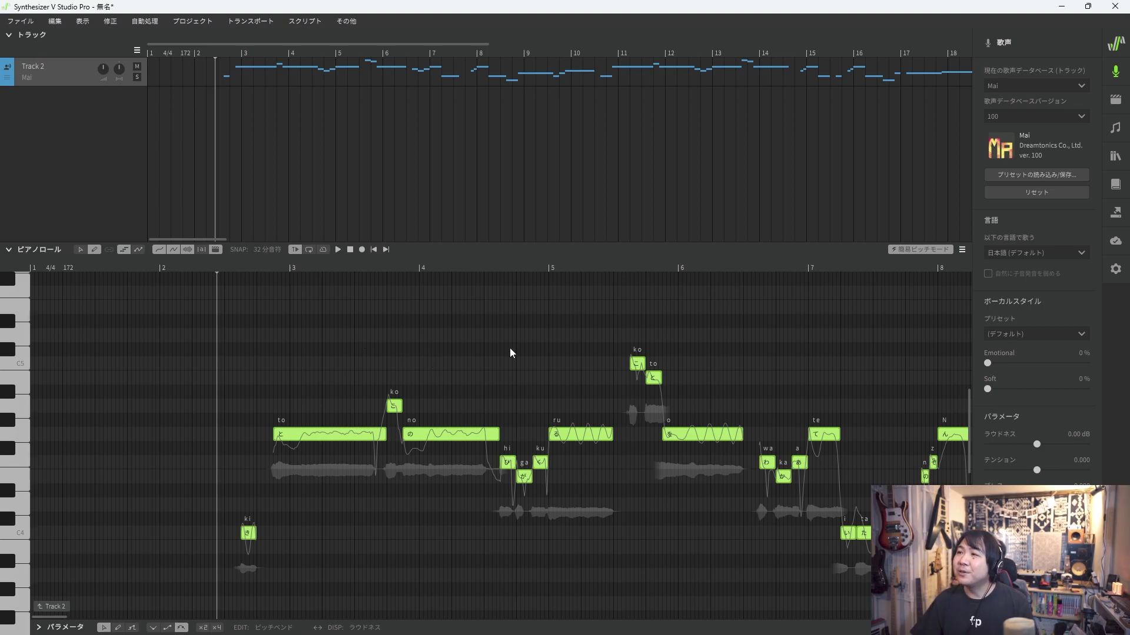
pyautogui.press('space')
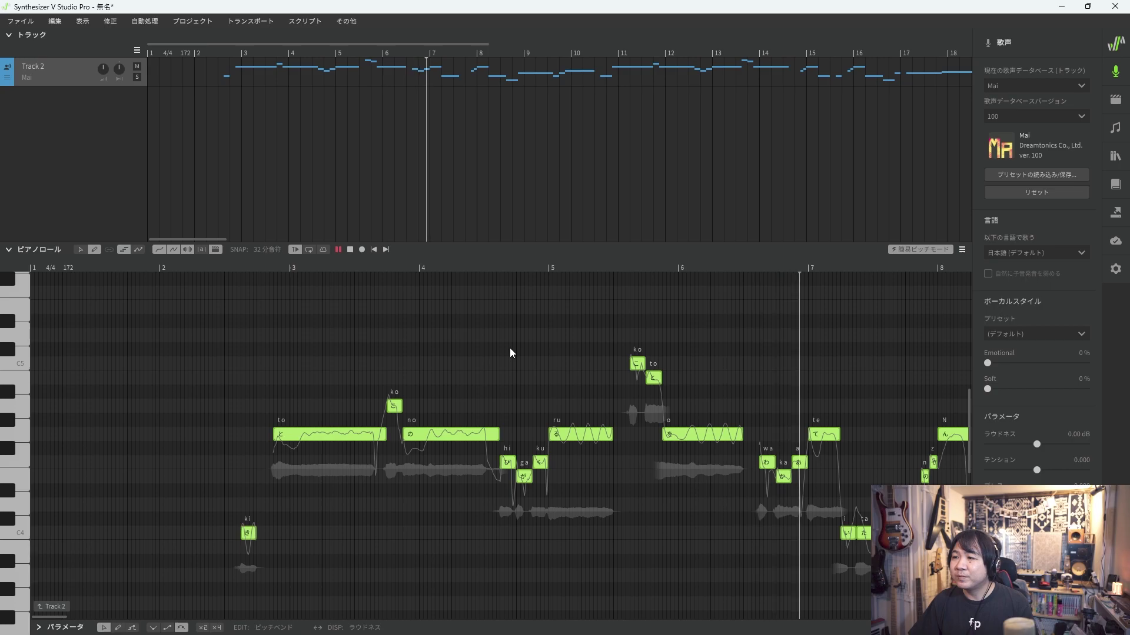
pyautogui.press('space')
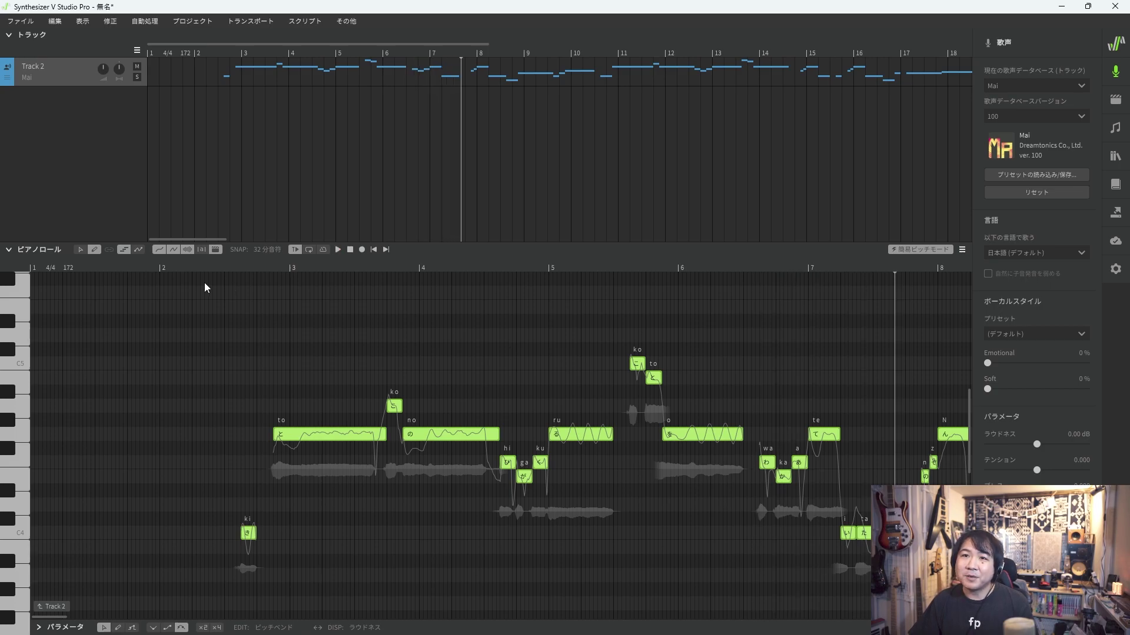
# Return the playhead to bar 2 and raise the voice's テンション parameter to 0.665.
pyautogui.scroll(-3, 213, 353)
pyautogui.click(189, 268)
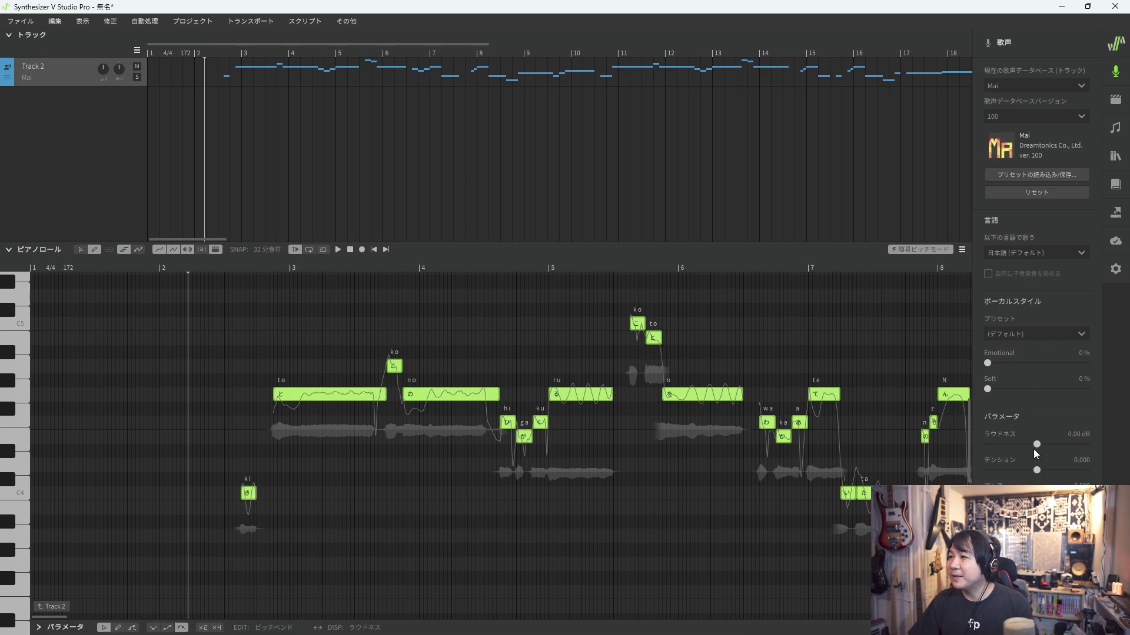
pyautogui.moveTo(1037, 470); pyautogui.dragTo(1070, 471)
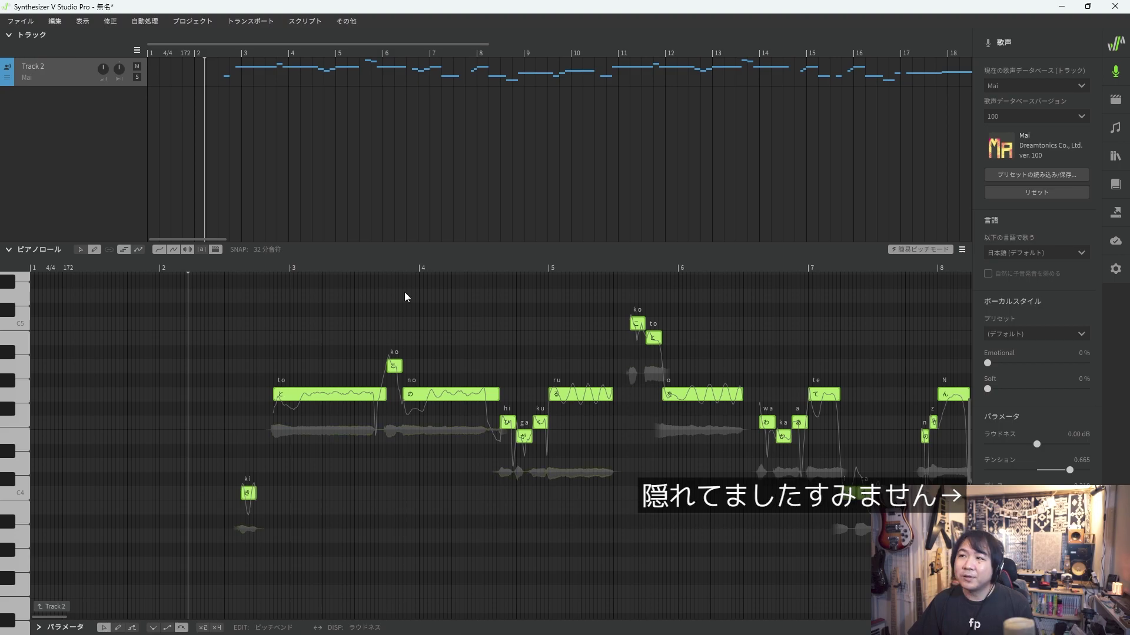
# Play the phrase in bars 2 to 7 twice to hear the raised テンション setting.
pyautogui.click(190, 271)
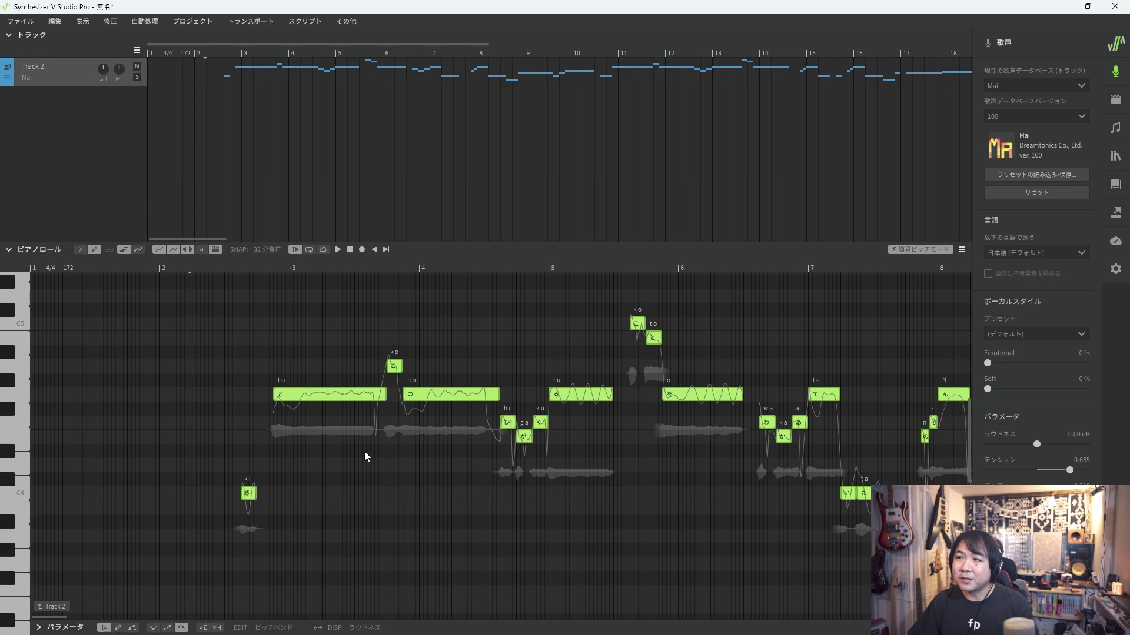
pyautogui.press('space')
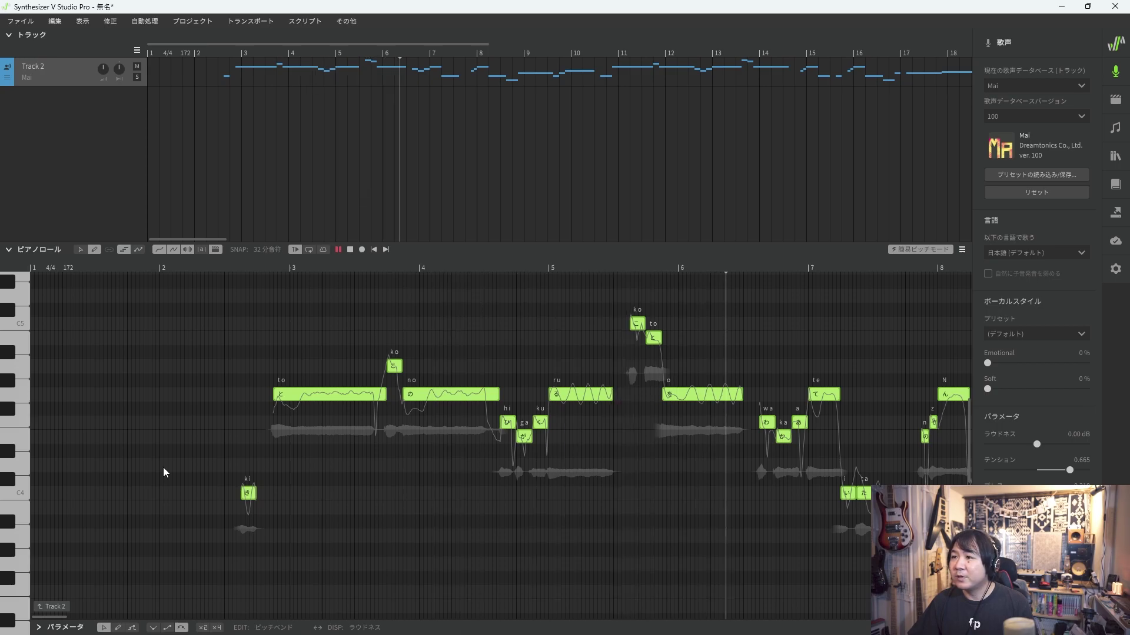
pyautogui.press('space')
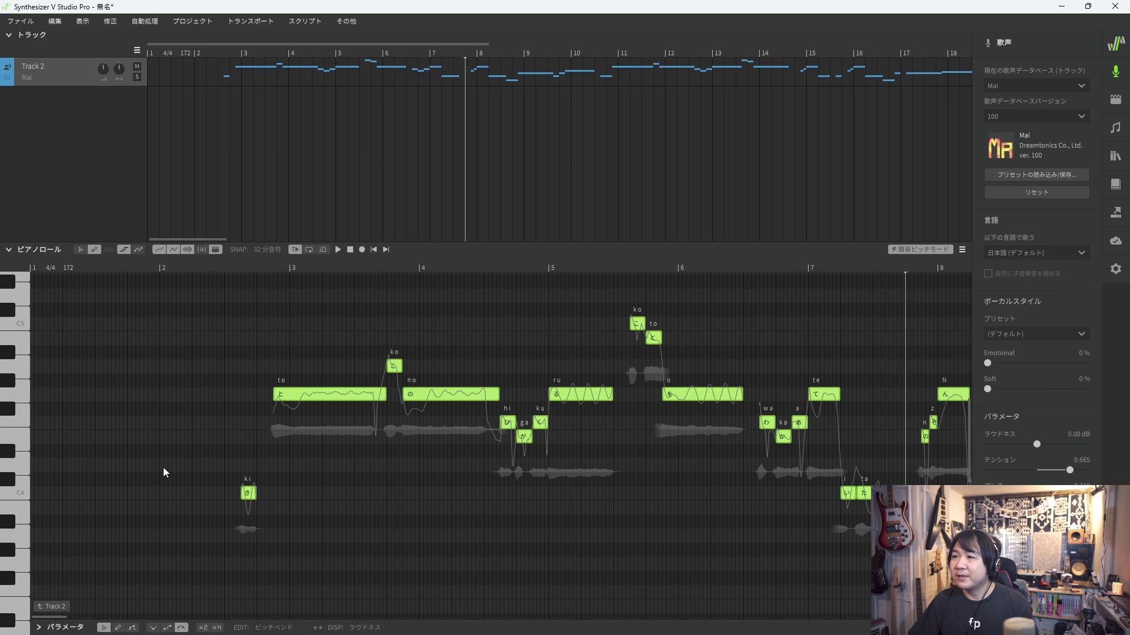
pyautogui.click(175, 268)
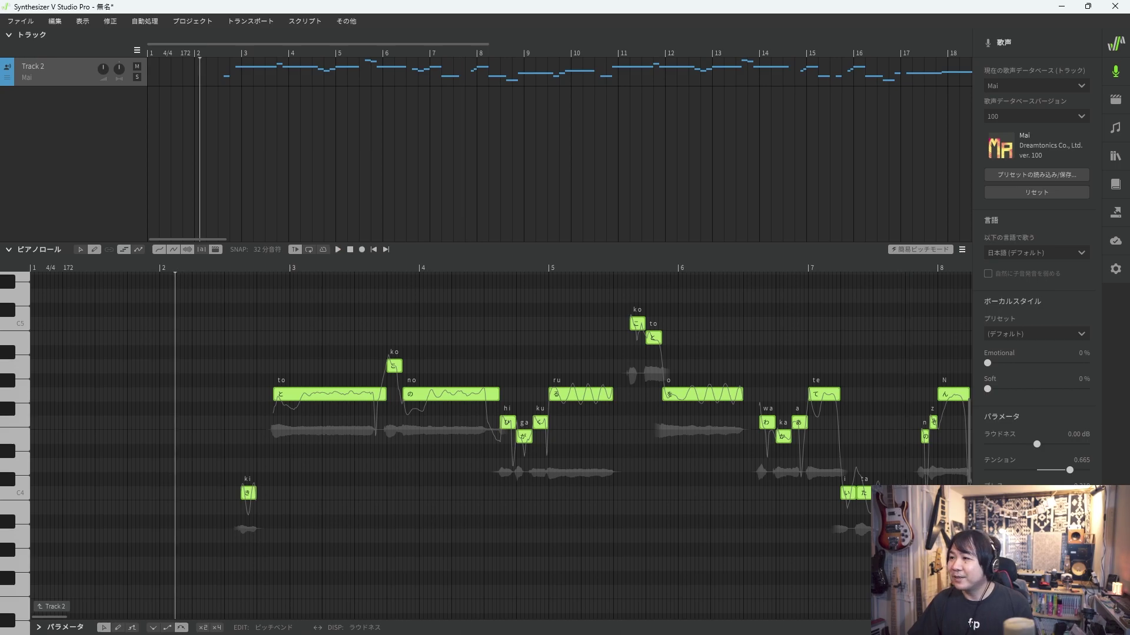
pyautogui.press('space')
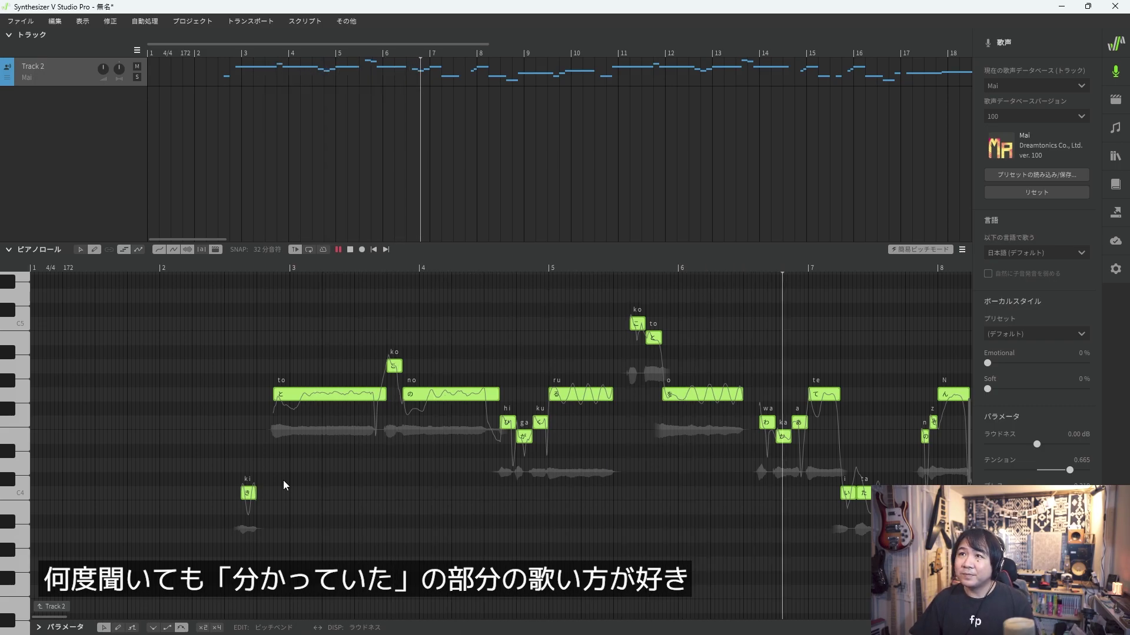
pyautogui.press('space')
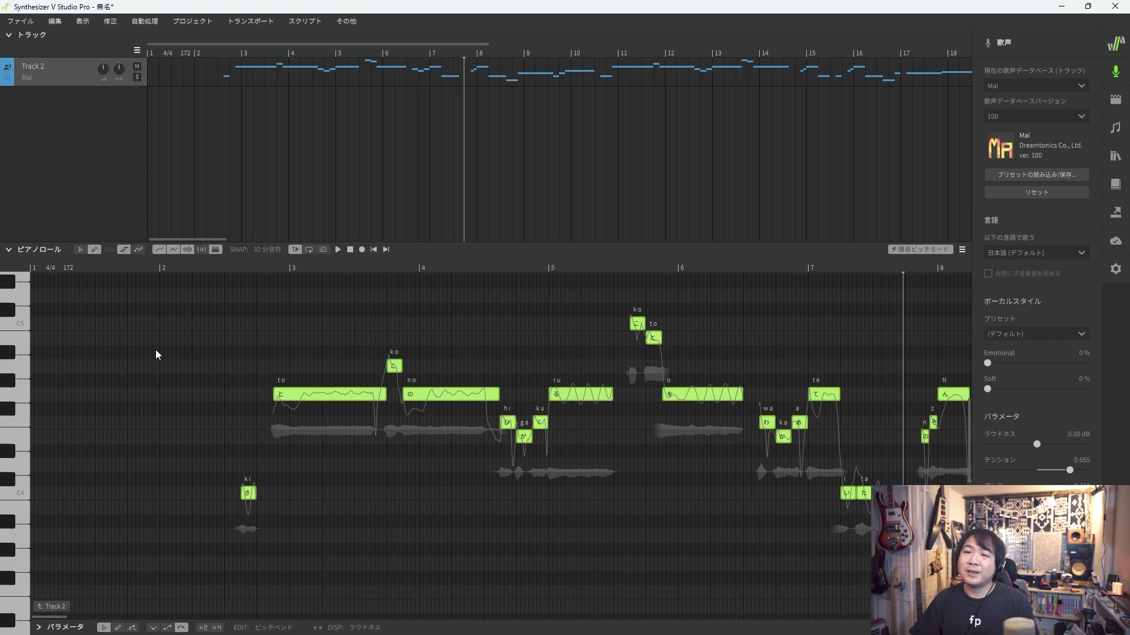
# Use AIリテイク to generate a new take for the 17 notes from き in bar 2 through た in bar 7.
pyautogui.scroll(-2, 160, 383)
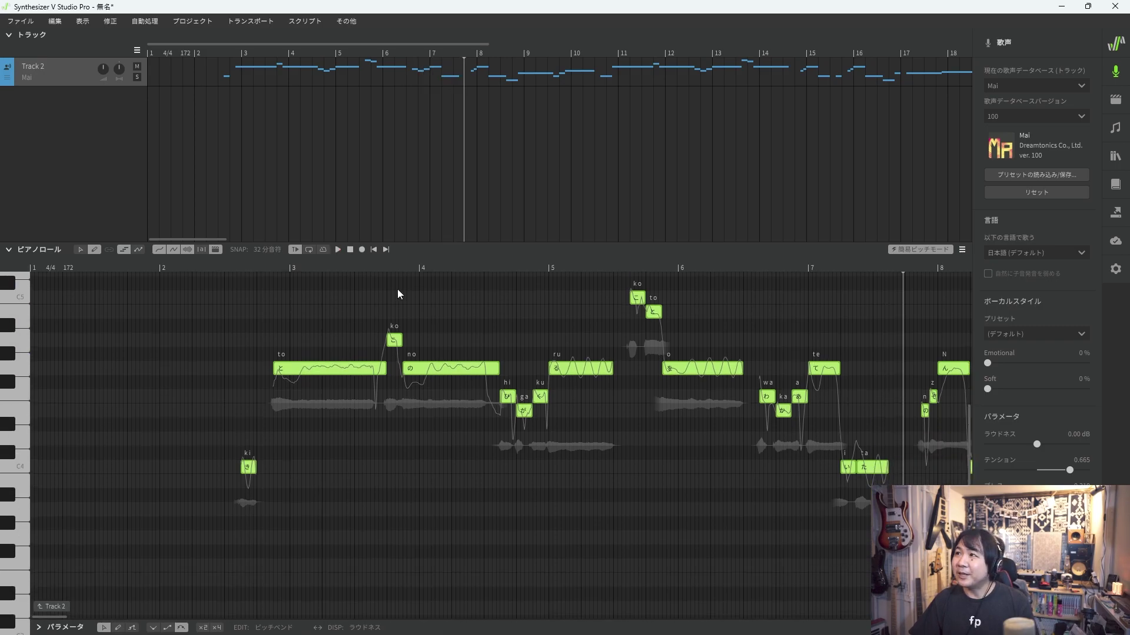
pyautogui.click(1120, 103)
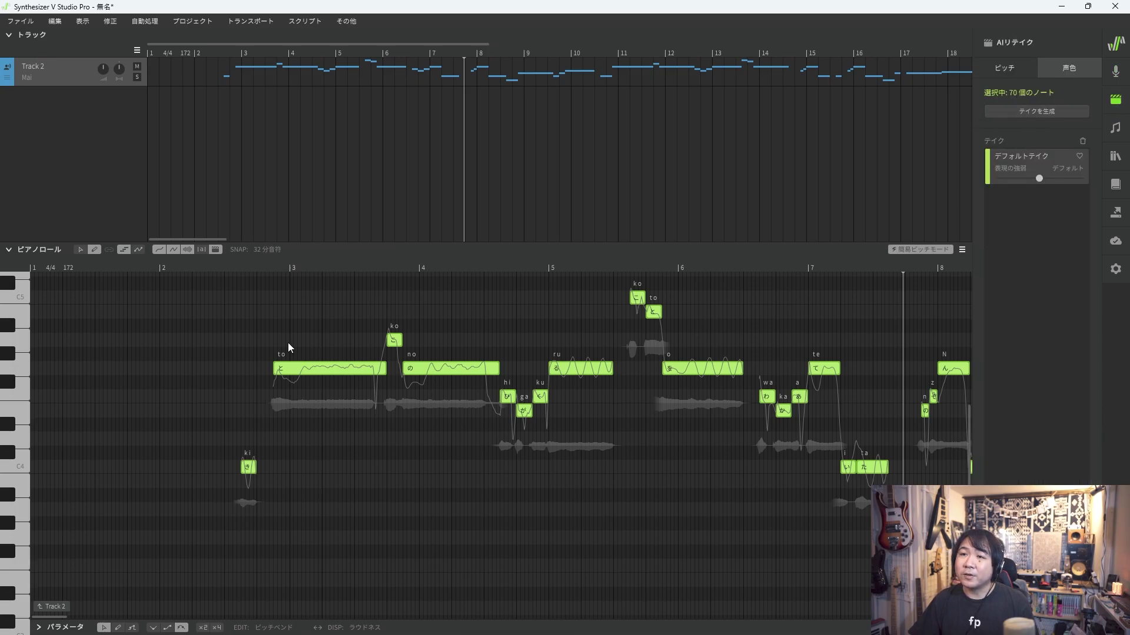
pyautogui.scroll(4, 249, 353)
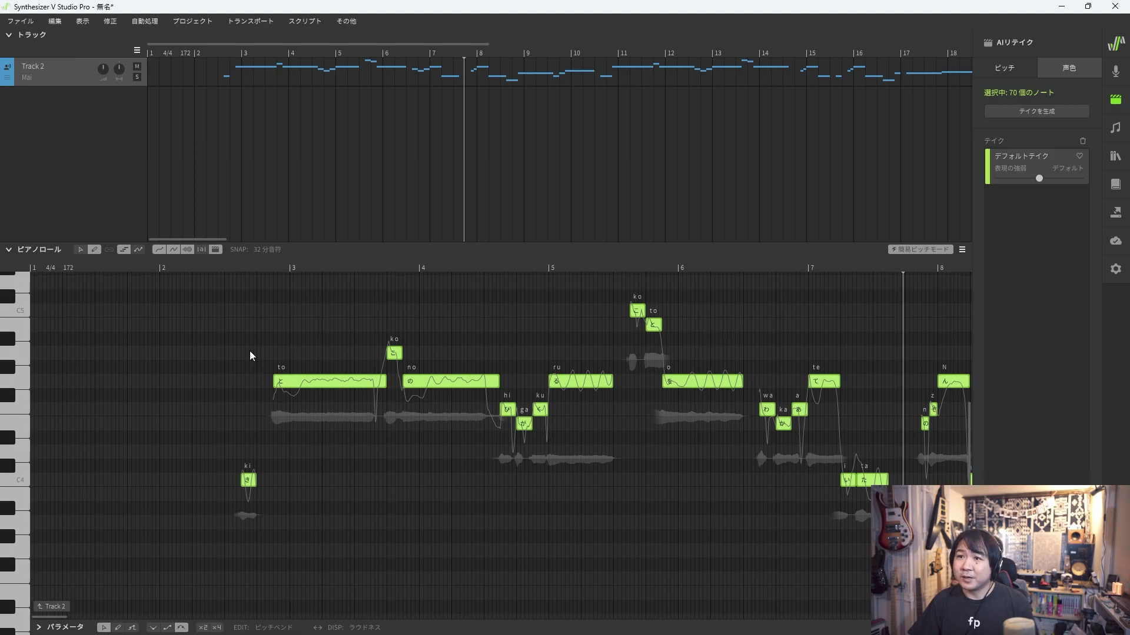
pyautogui.scroll(-3, 249, 353)
pyautogui.click(250, 356)
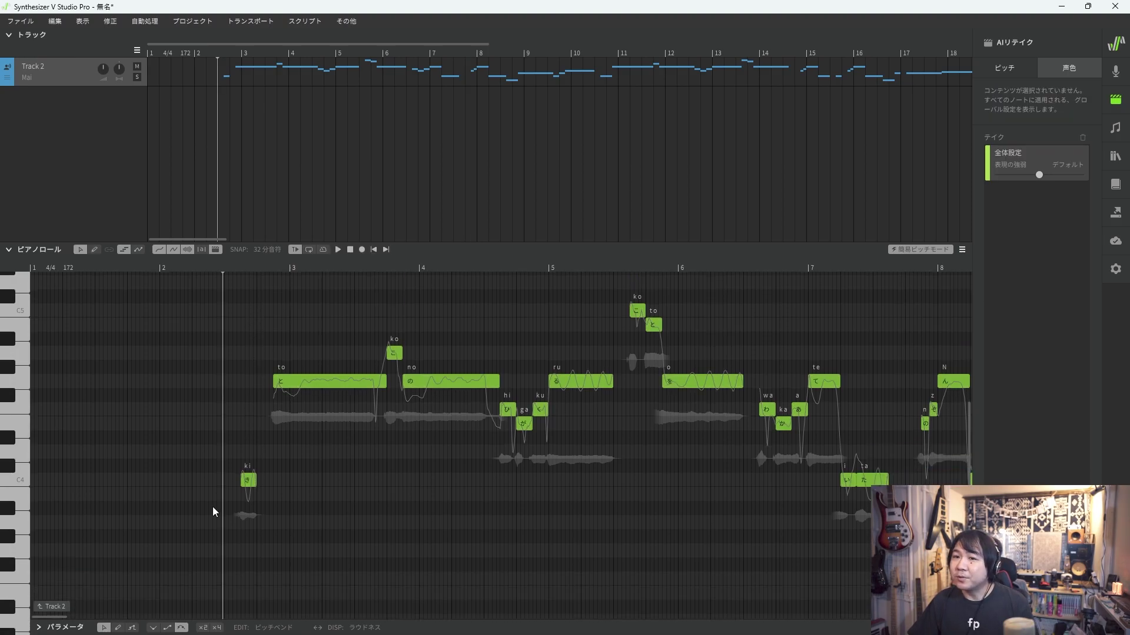
pyautogui.moveTo(208, 564); pyautogui.dragTo(877, 293)
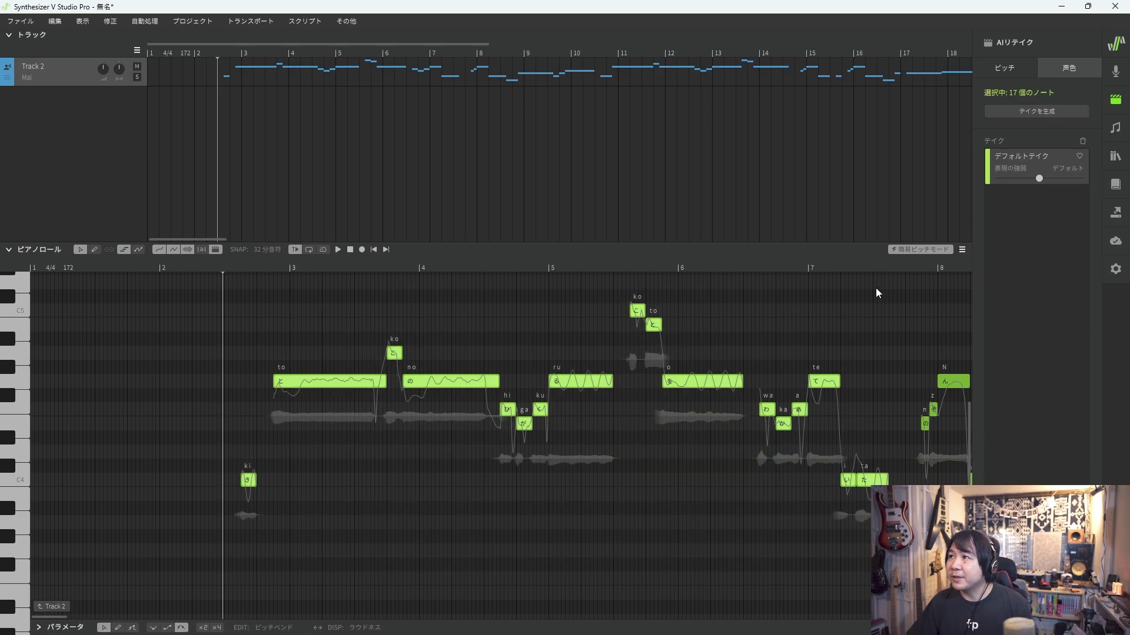
pyautogui.click(1018, 111)
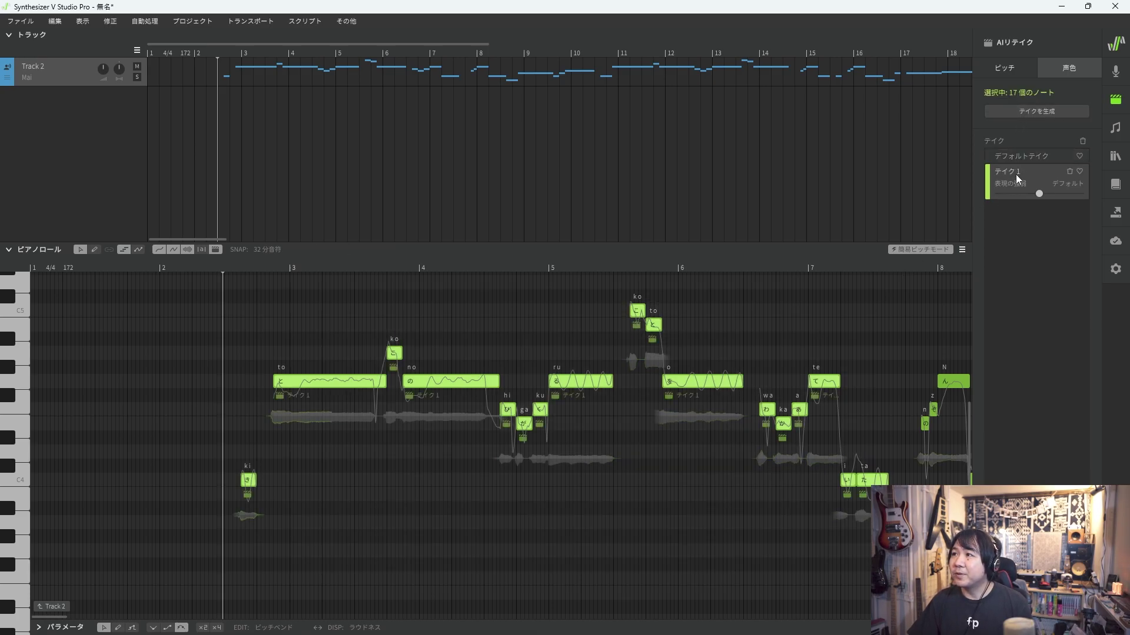
# Play the retaken phrase from bar 2 to listen to テイク 1.
pyautogui.click(221, 269)
pyautogui.press('space')
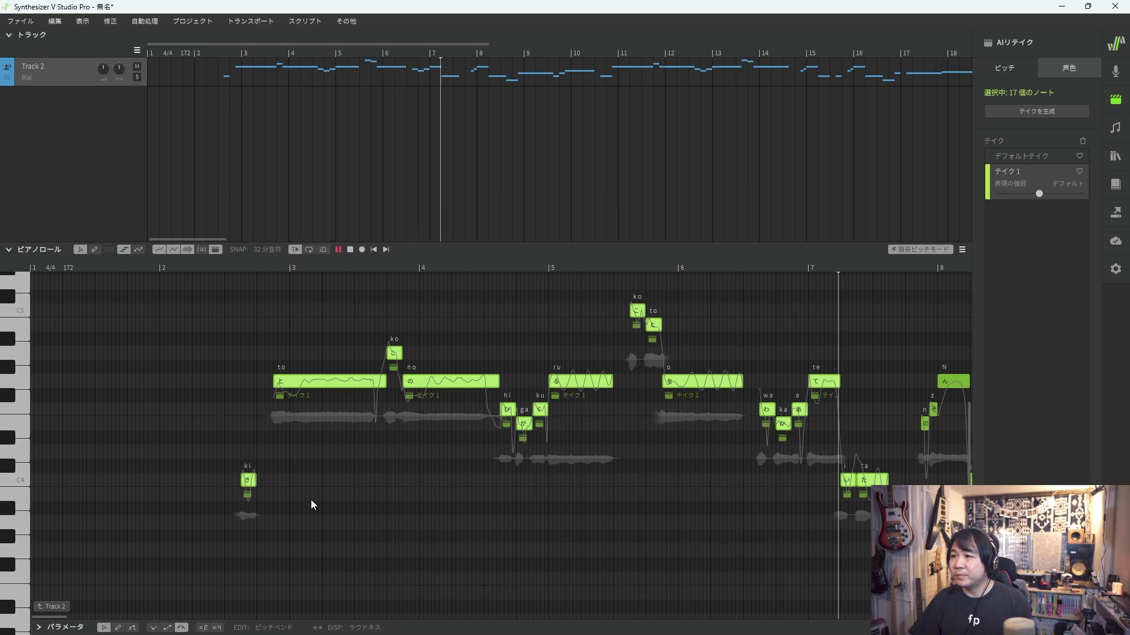
pyautogui.press('space')
# Generate a second take for the 17 selected notes and play the phrase from bar 2.
pyautogui.click(1022, 113)
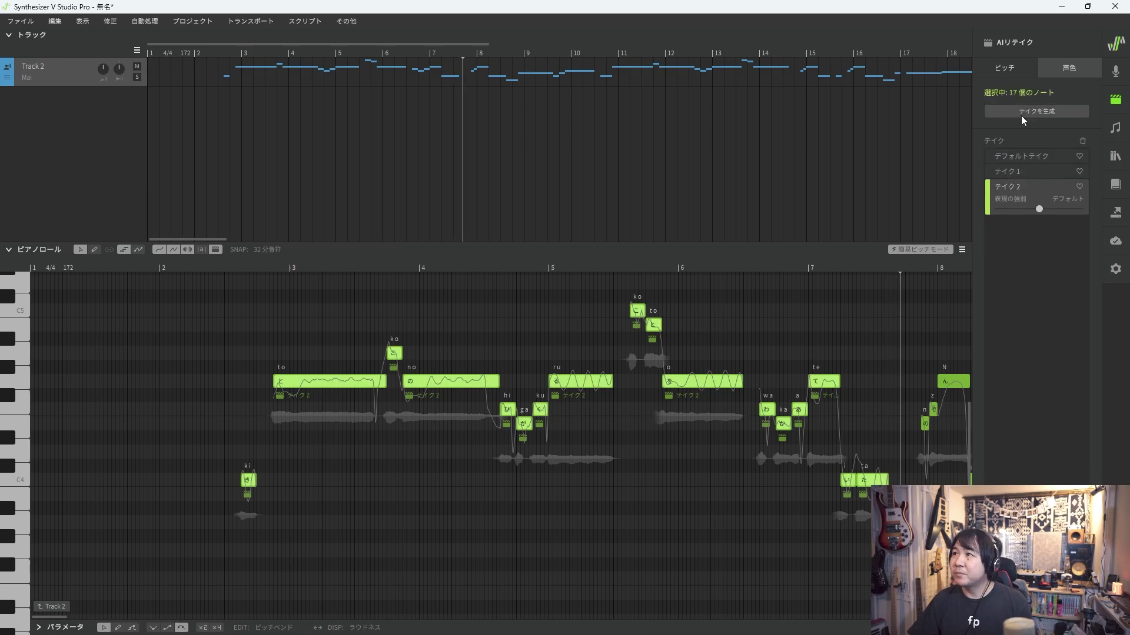
pyautogui.click(213, 267)
pyautogui.press('space')
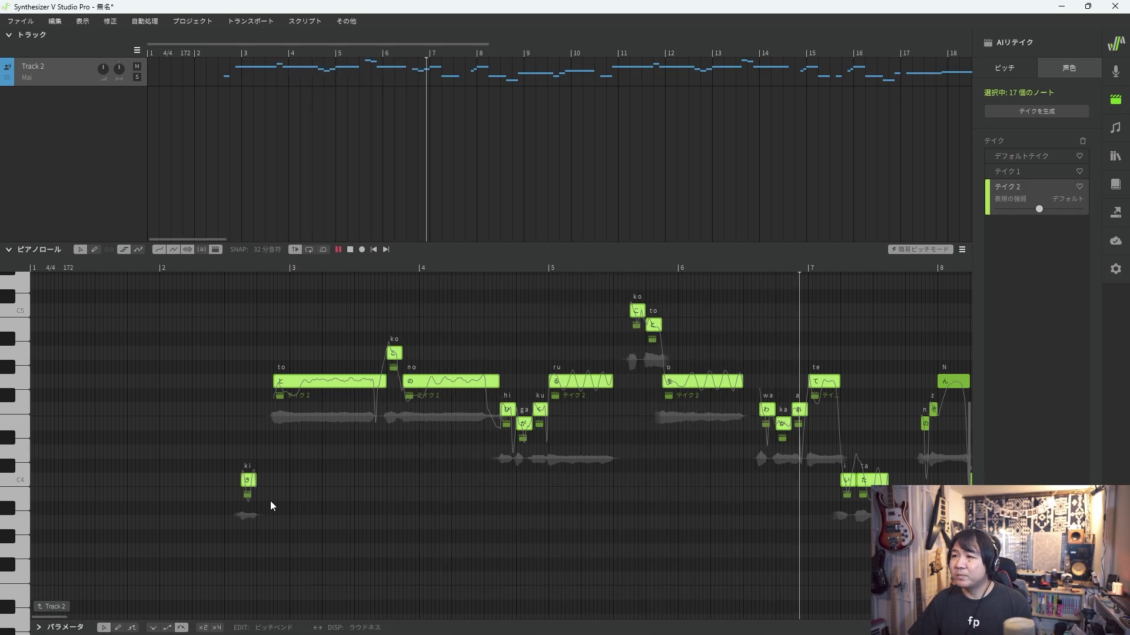
pyautogui.press('space')
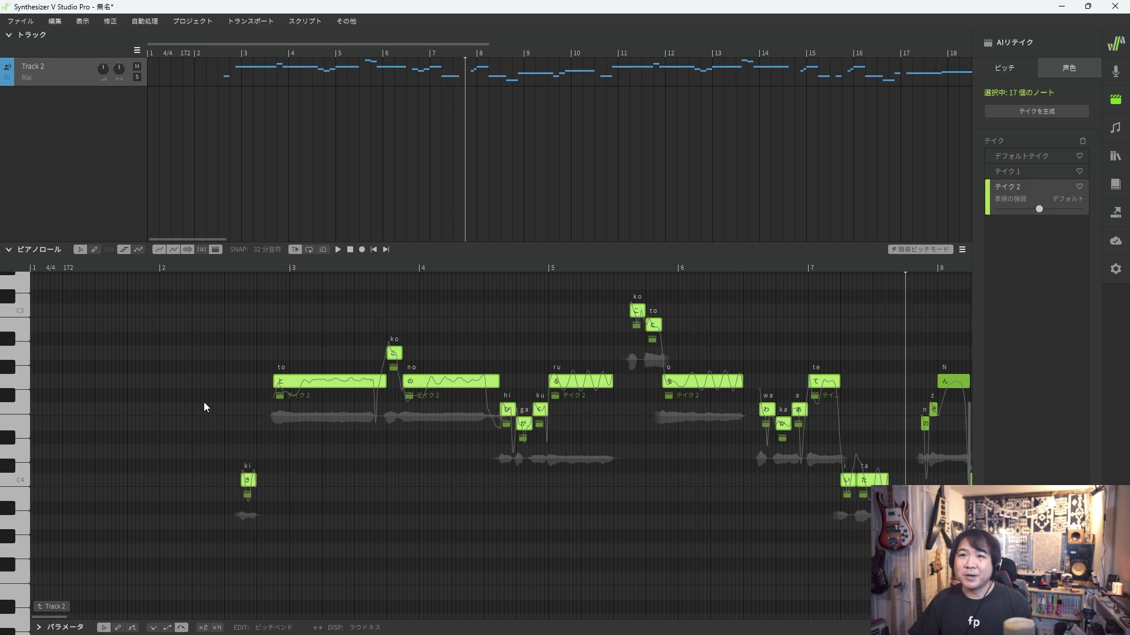
# Assign テイク 1 to only the six notes わかあていた in bars 6 and 7.
pyautogui.click(209, 371)
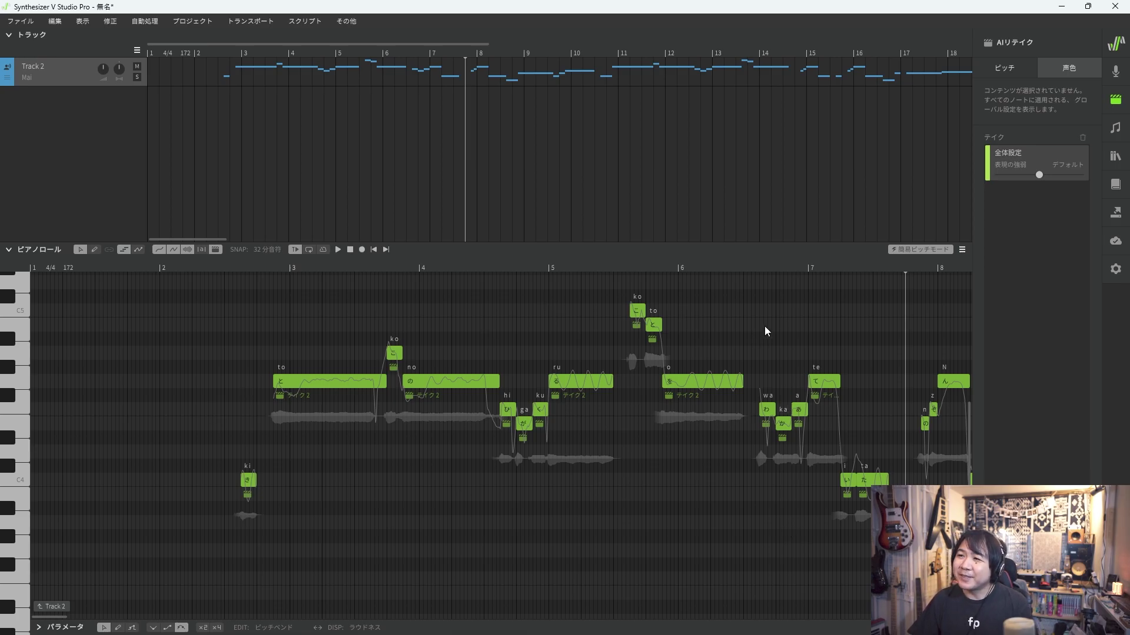
pyautogui.moveTo(761, 315); pyautogui.dragTo(883, 521)
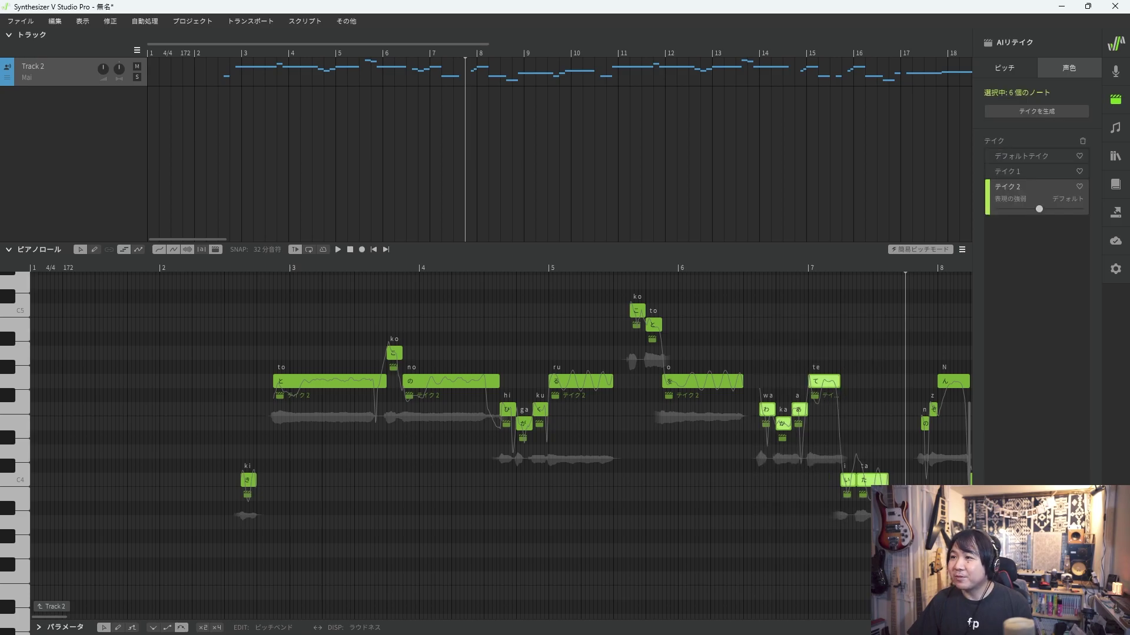
pyautogui.click(1022, 170)
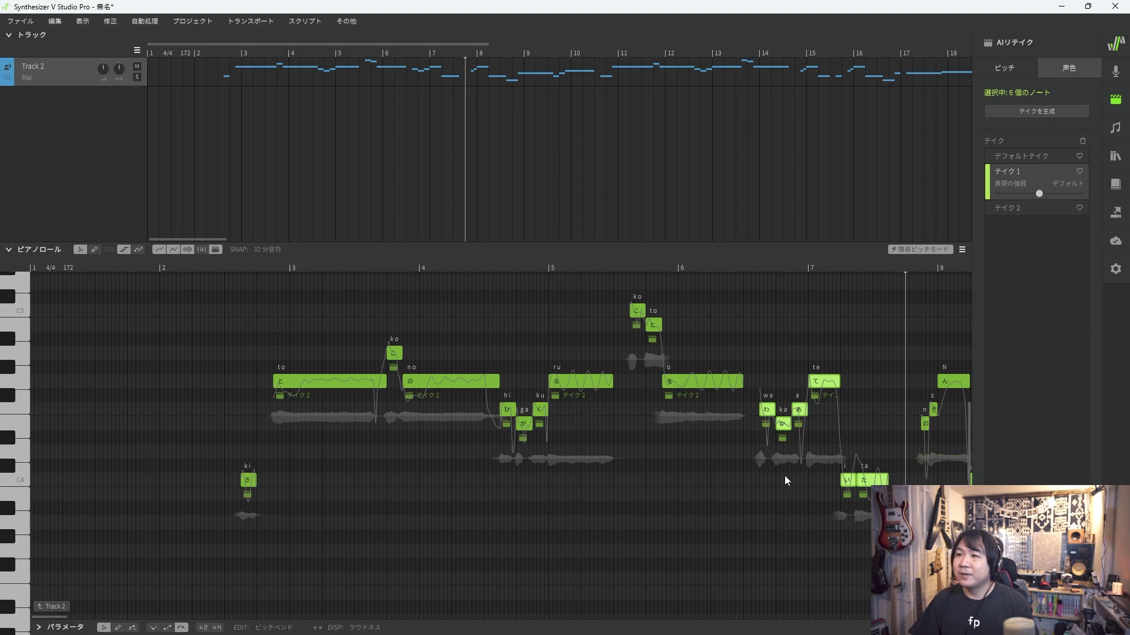
pyautogui.click(843, 535)
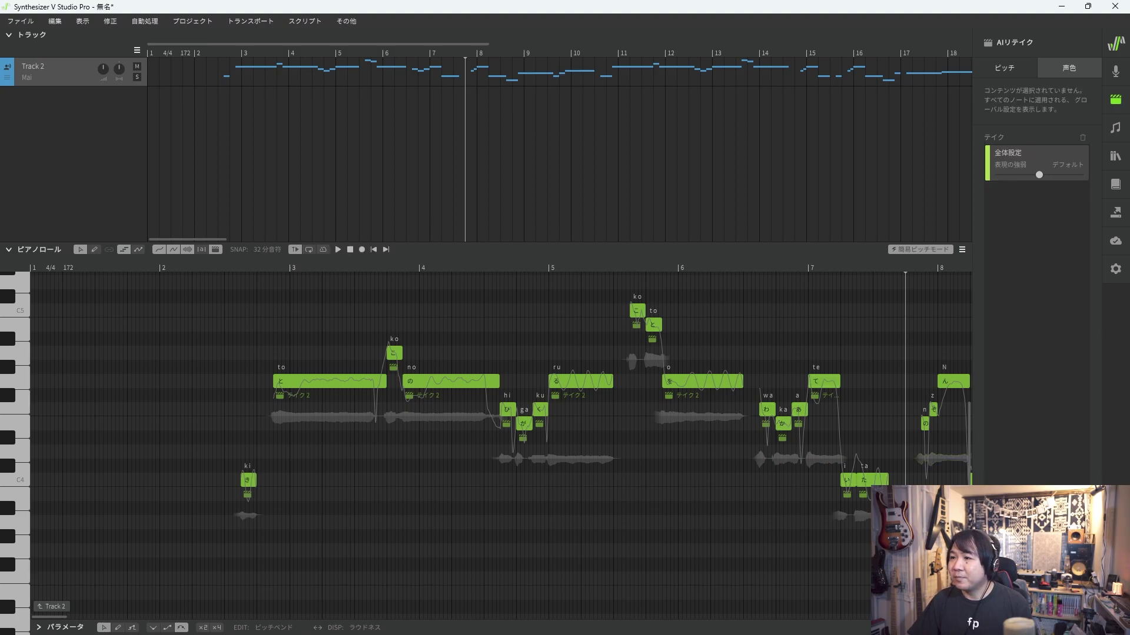
pyautogui.keyDown('ctrl'); pyautogui.scroll(5, 862, 494); pyautogui.keyUp('ctrl')
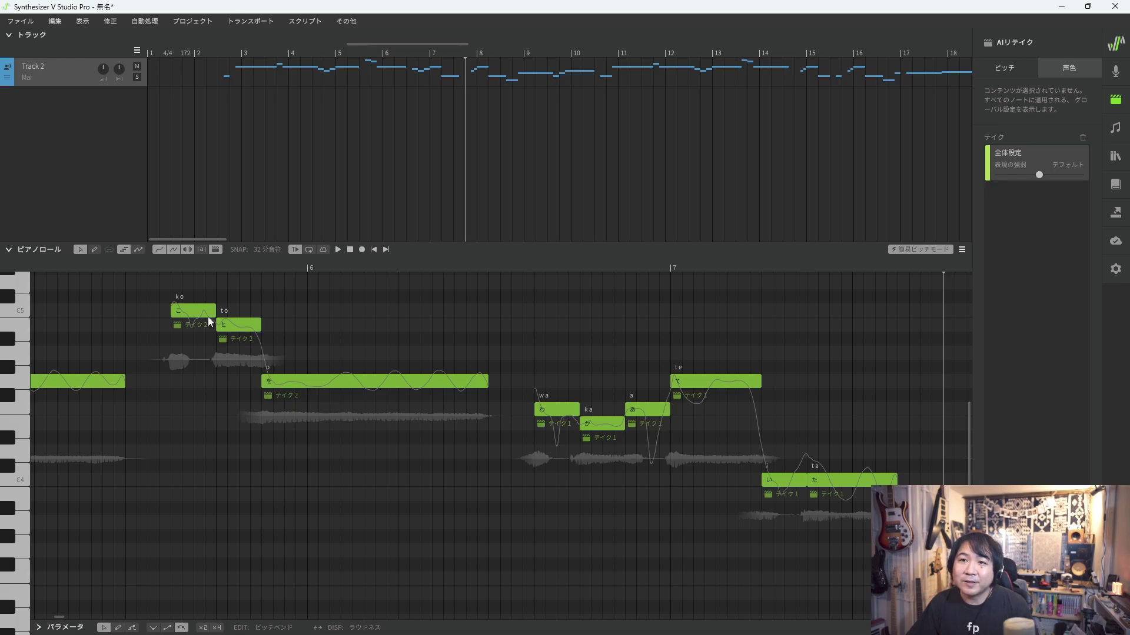
# Select the first 11 notes, from き through を, and set their テイク 2 expression strength (表現の強弱) to +70.
pyautogui.keyDown('ctrl'); pyautogui.scroll(-5, 295, 431); pyautogui.keyUp('ctrl')
pyautogui.hscroll(-3, 295, 432)
pyautogui.hscroll(-3, 127, 500)
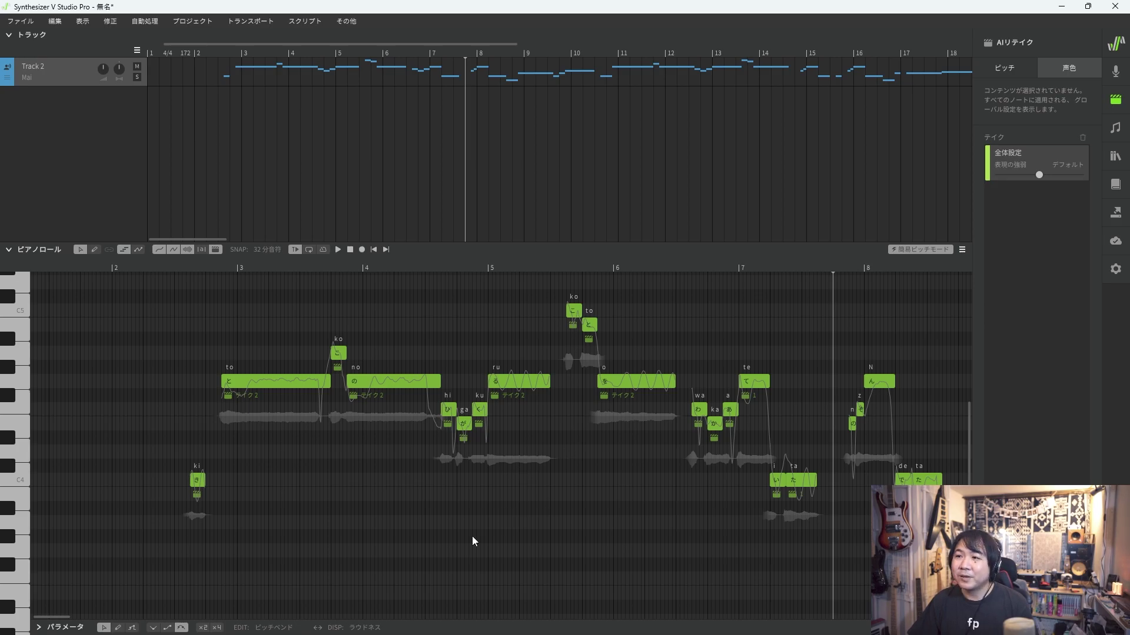
pyautogui.moveTo(168, 553); pyautogui.dragTo(629, 295)
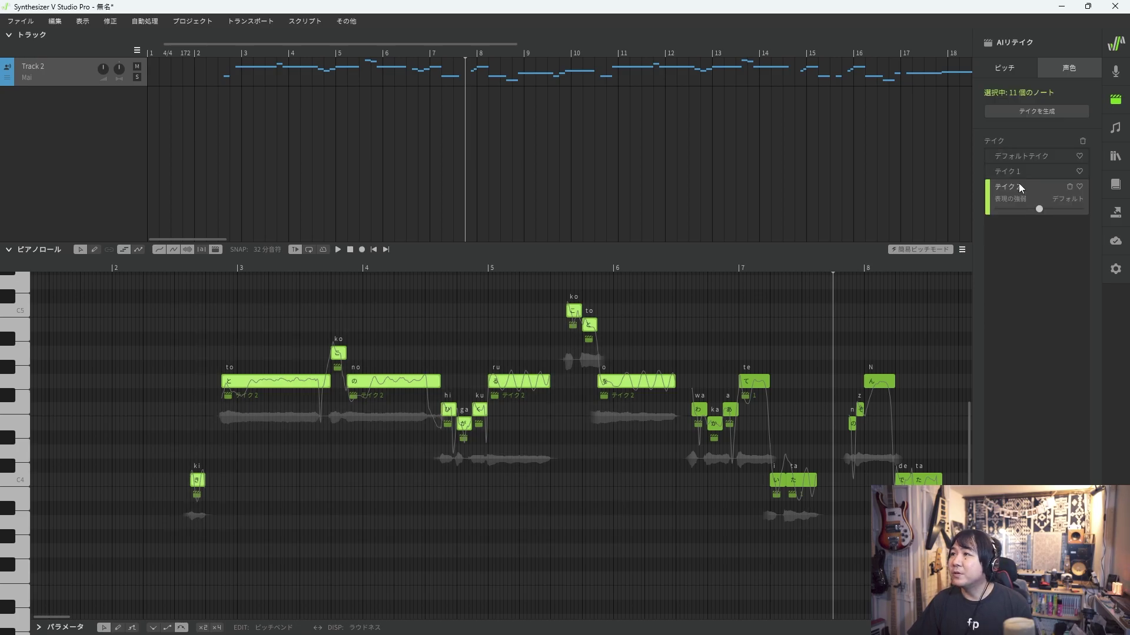
pyautogui.moveTo(1039, 208); pyautogui.dragTo(1071, 209)
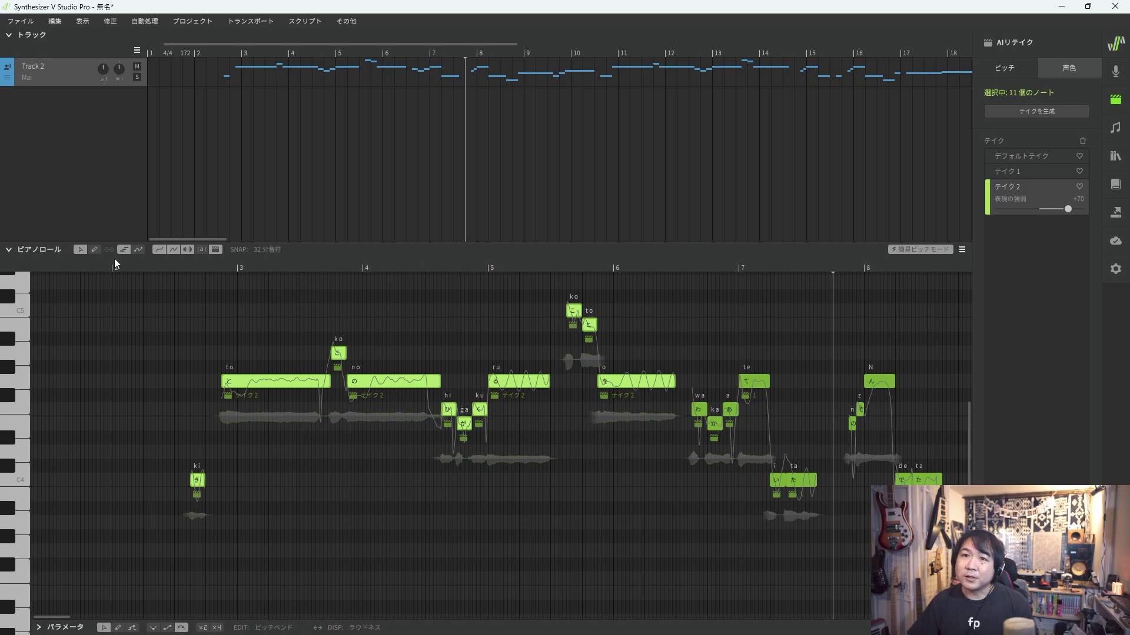
# Play the phrase from bar 2 to hear the stronger テイク 2 expression, and return the playhead to bar 2.
pyautogui.click(151, 268)
pyautogui.press('space')
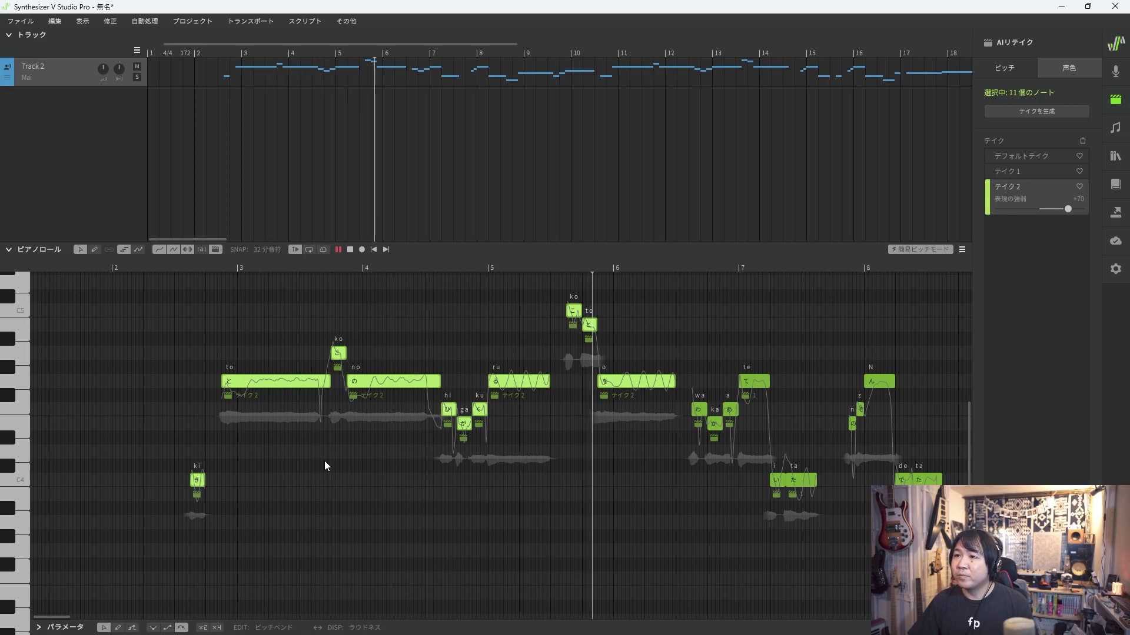
pyautogui.press('space')
pyautogui.click(154, 269)
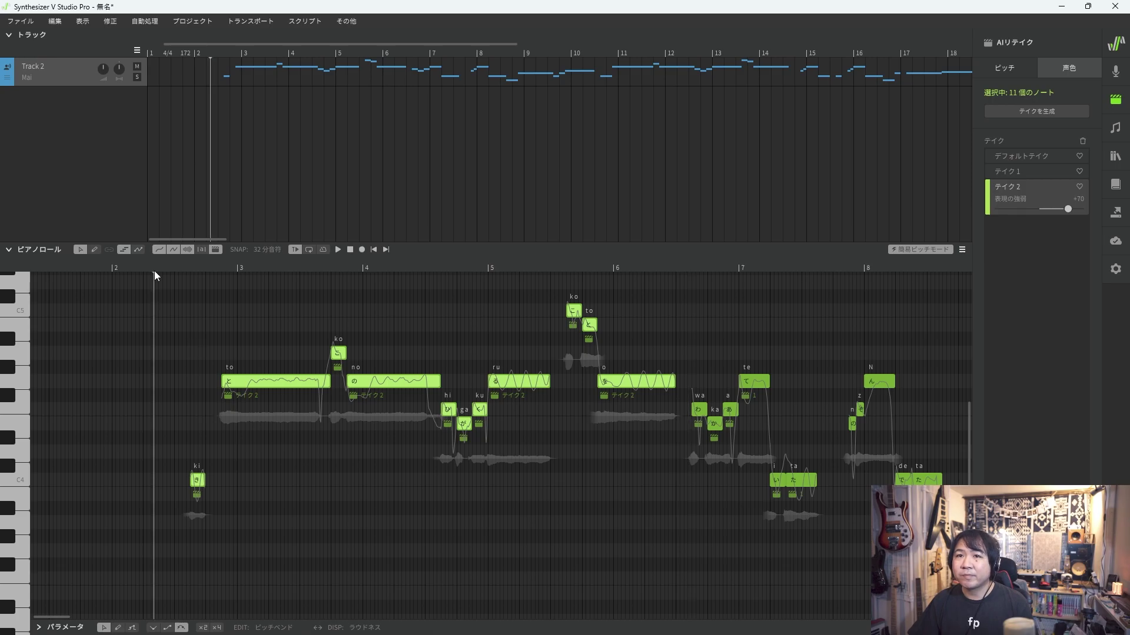
# Play the phrase with テイク 2's expression strength (表現の強弱) at -100, and return the strength to near zero.
pyautogui.click(1000, 209)
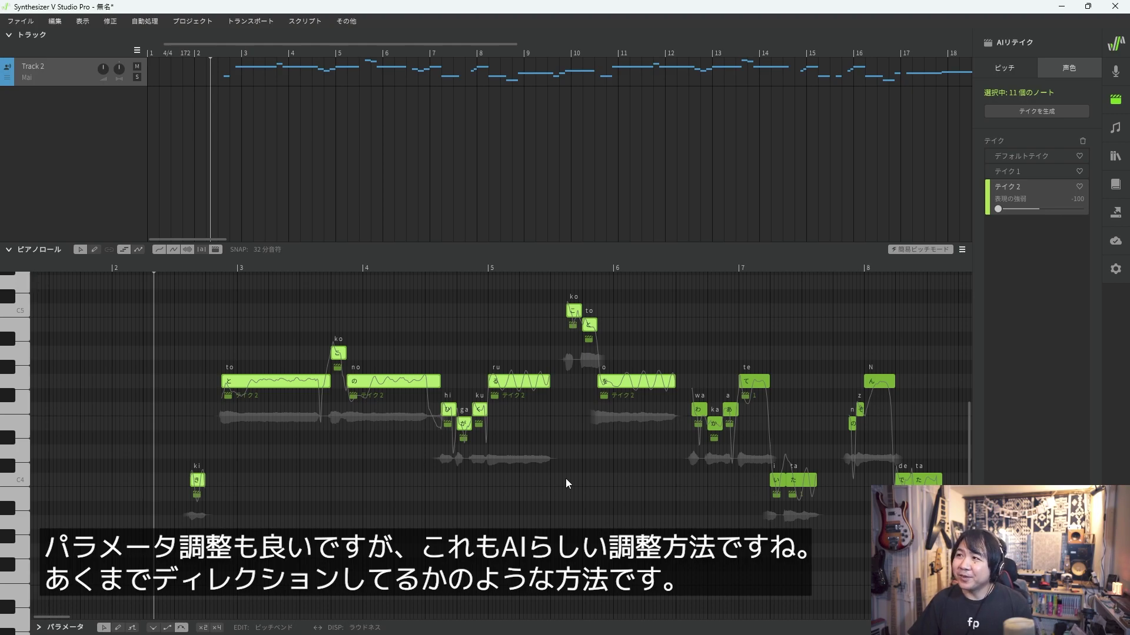
pyautogui.press('space')
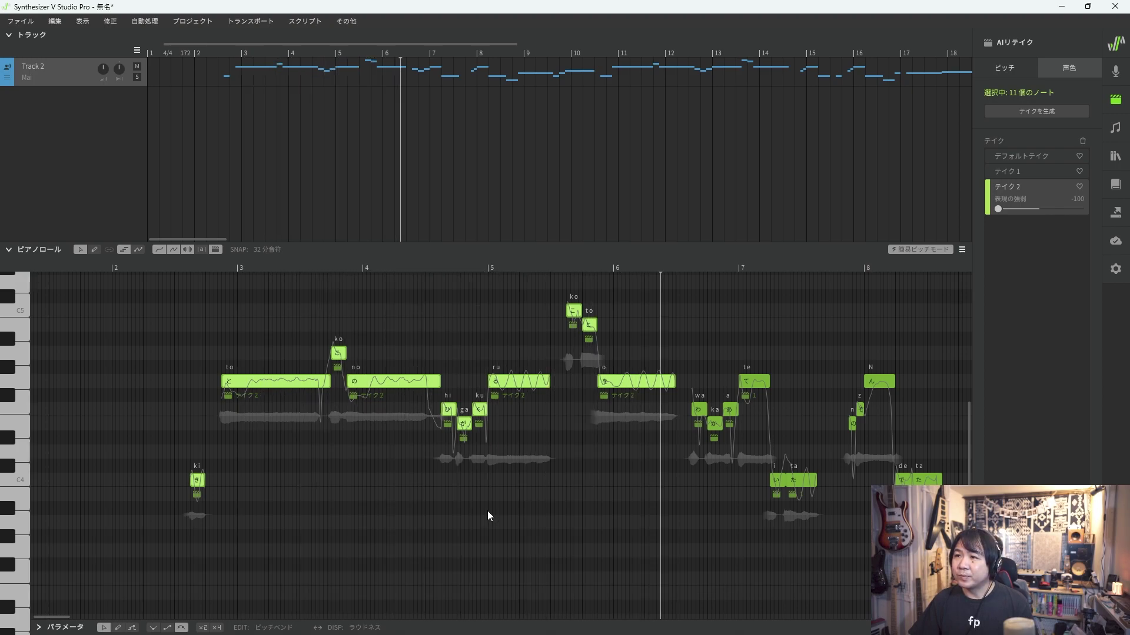
pyautogui.click(1038, 209)
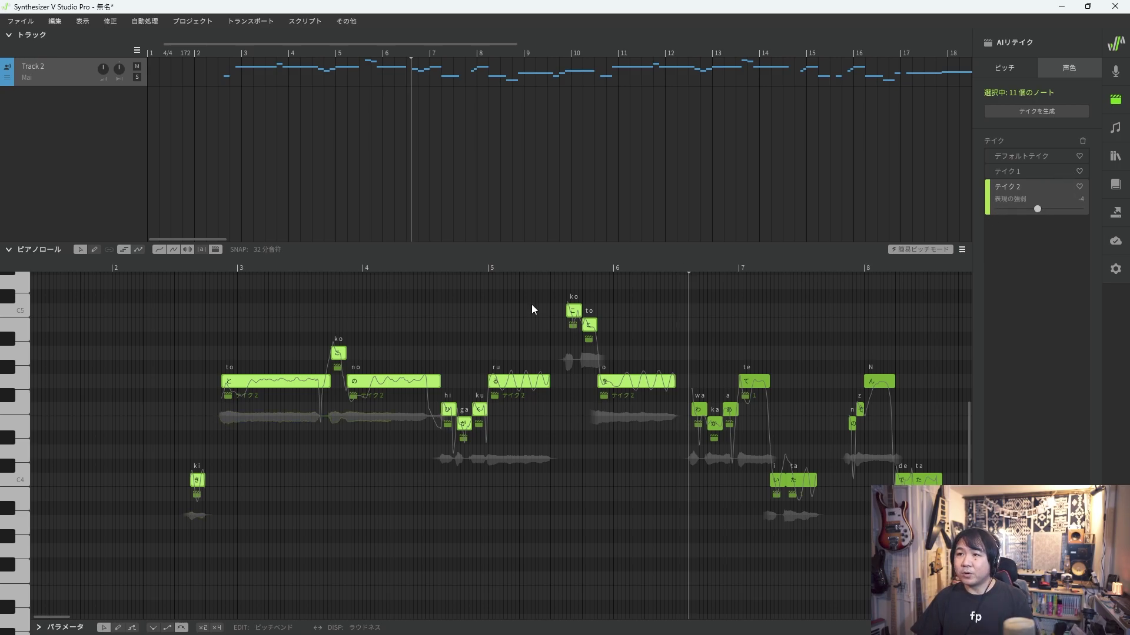
pyautogui.click(458, 494)
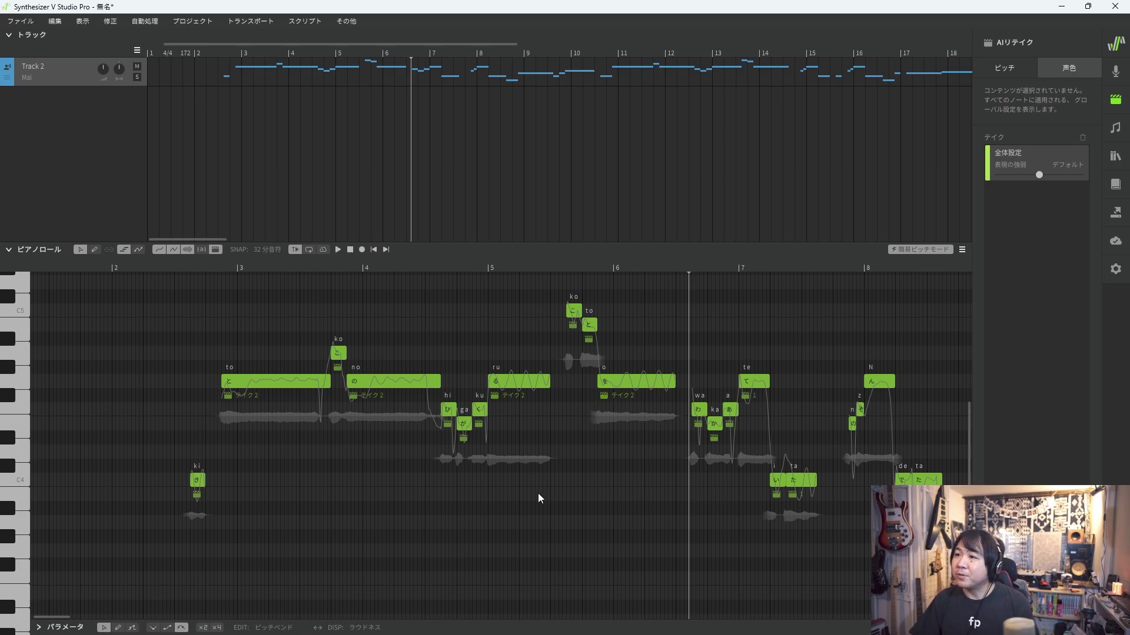
# Look through the library, dictionary, licence and settings views, and open the rendering options with the track list expanded.
pyautogui.scroll(-5, 710, 495)
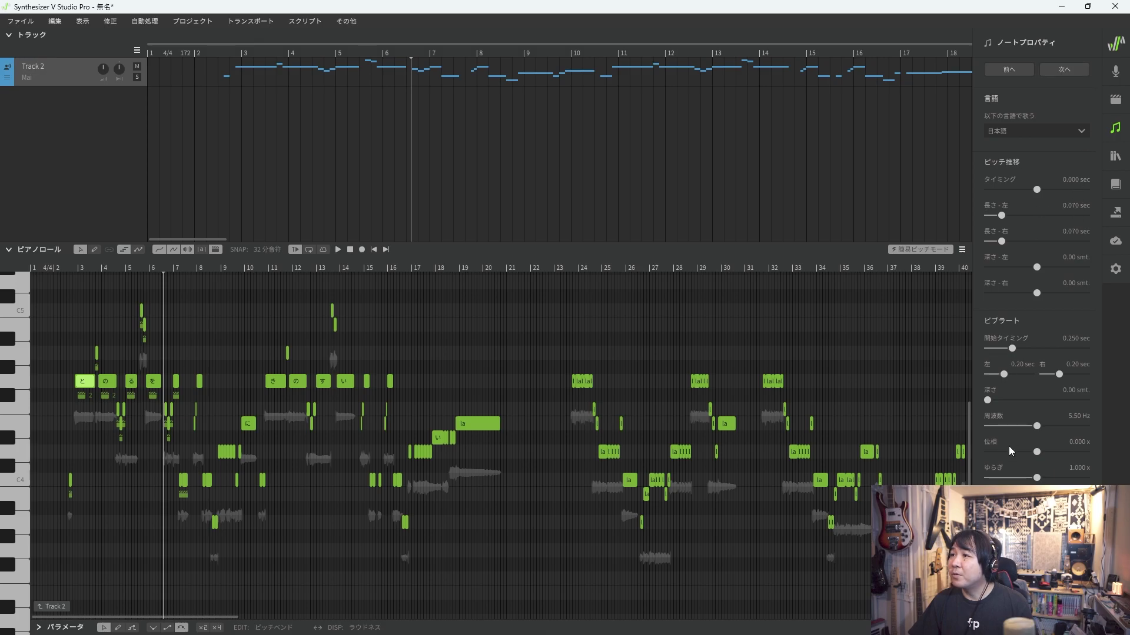
pyautogui.click(1115, 156)
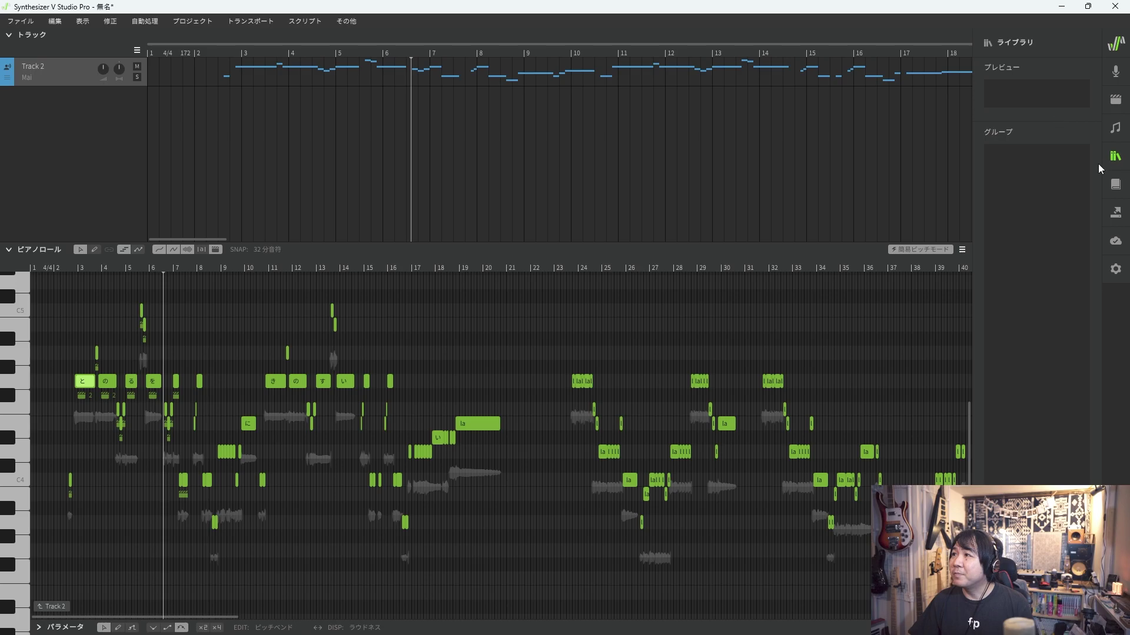
pyautogui.click(1114, 157)
pyautogui.click(1115, 187)
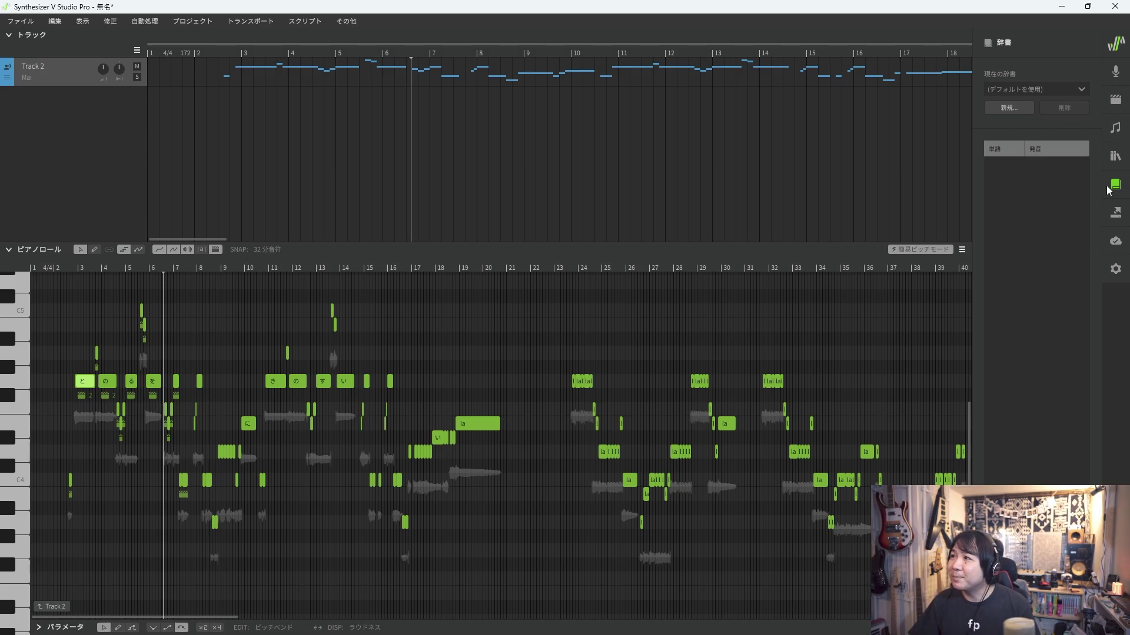
pyautogui.click(1115, 212)
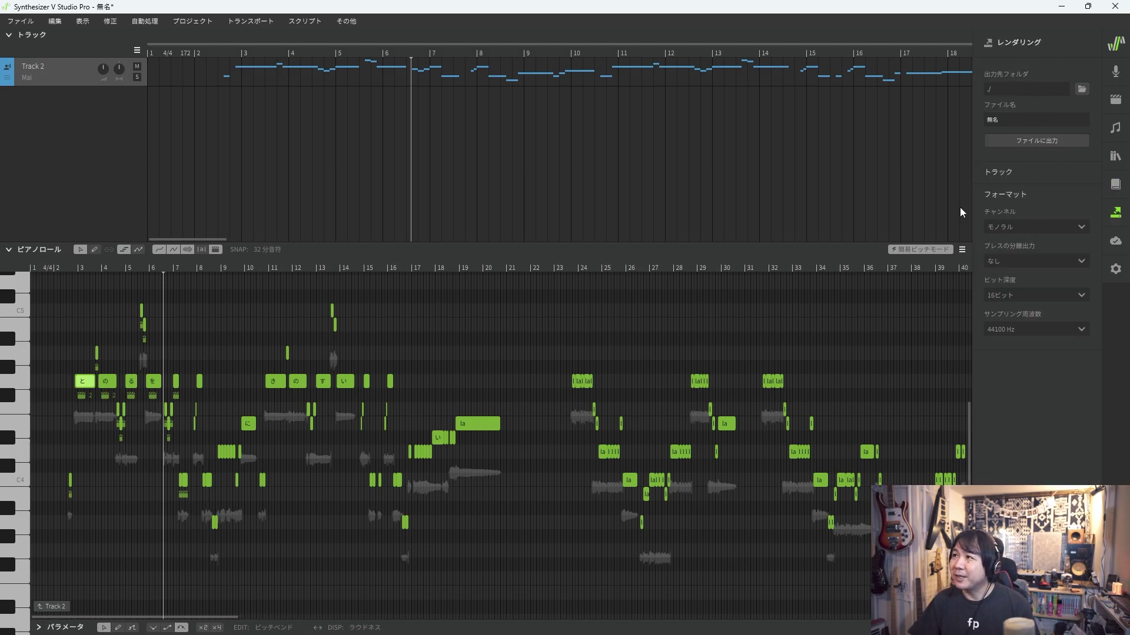
pyautogui.click(1116, 241)
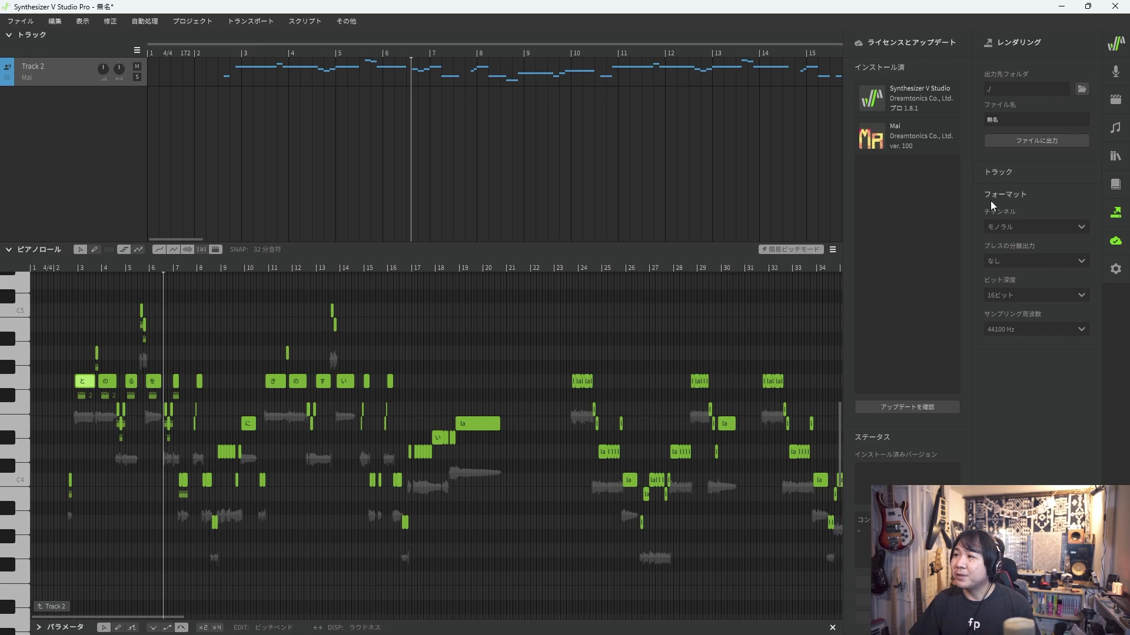
pyautogui.click(1116, 241)
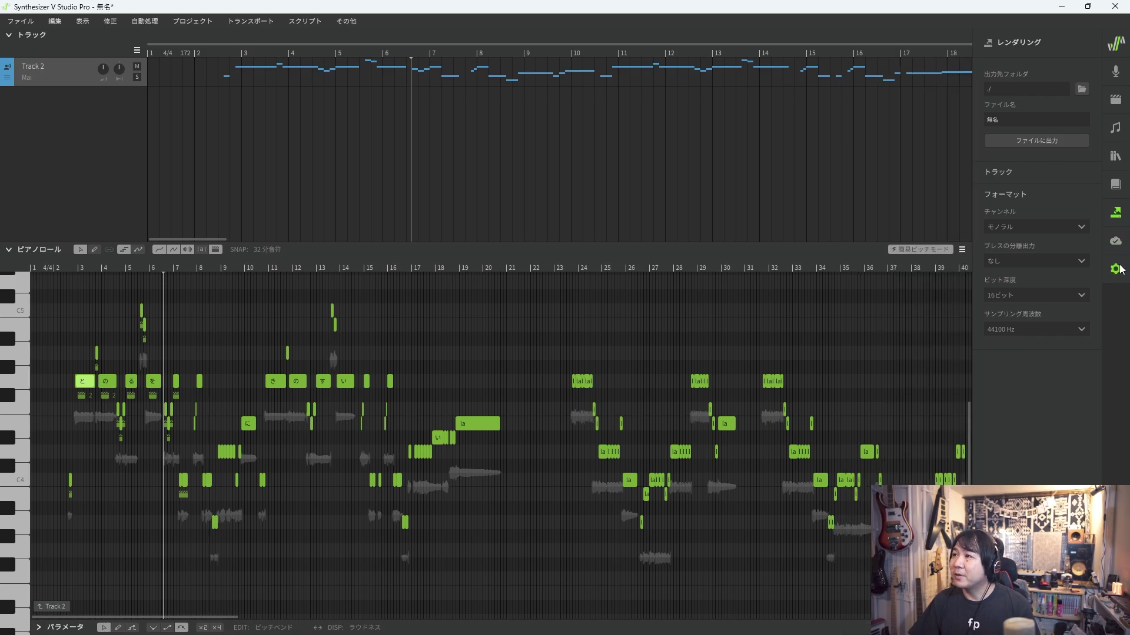
pyautogui.click(1119, 269)
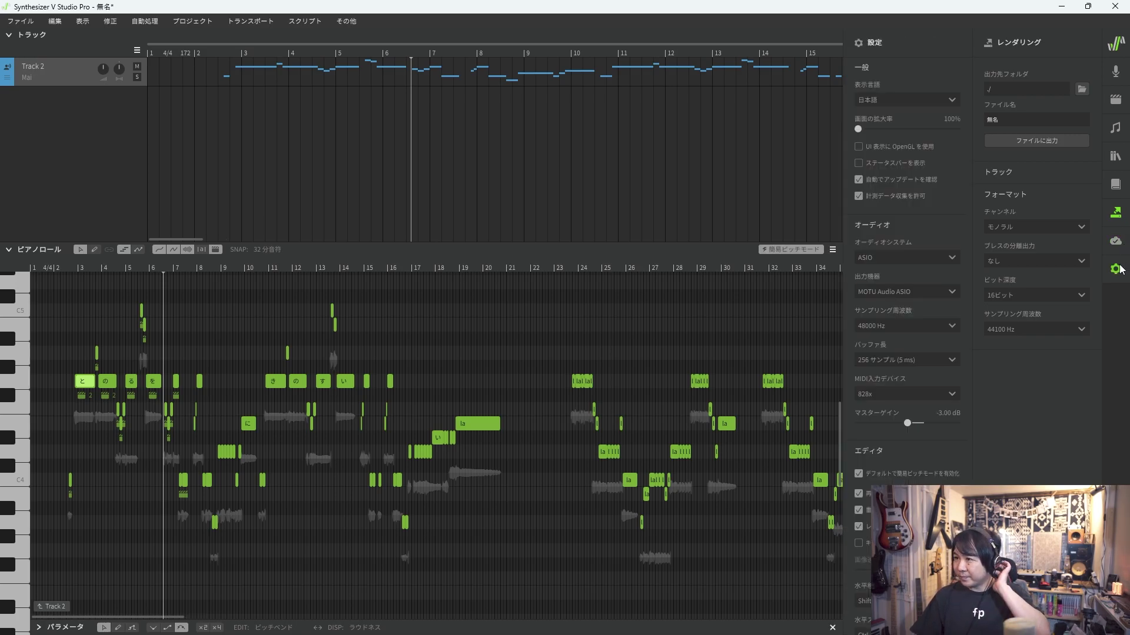
pyautogui.click(1116, 269)
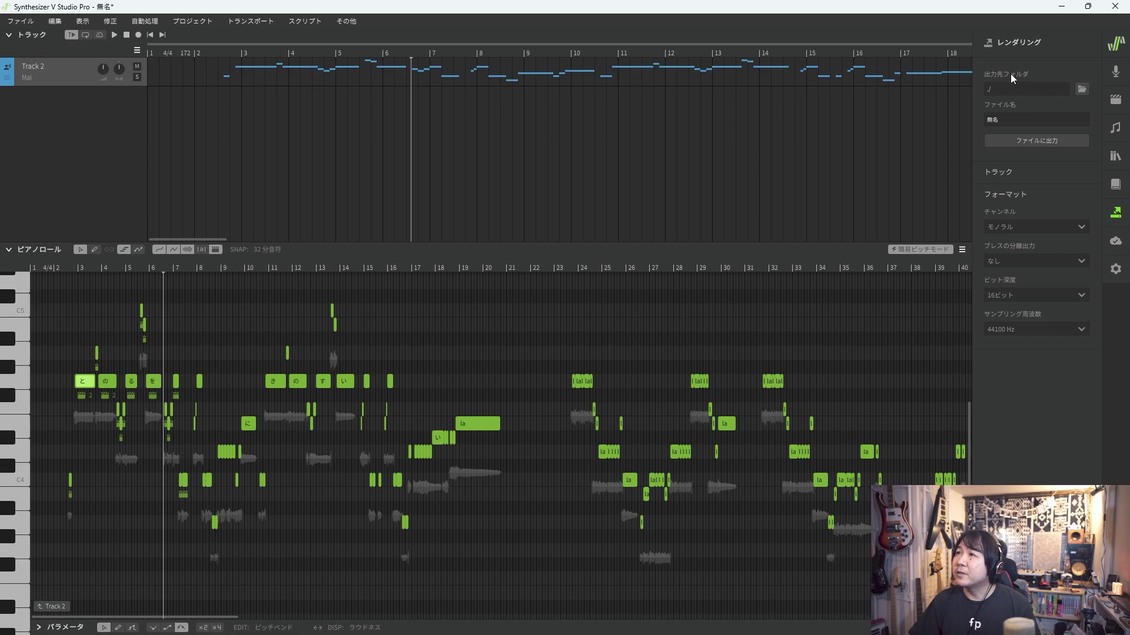
pyautogui.click(1005, 121)
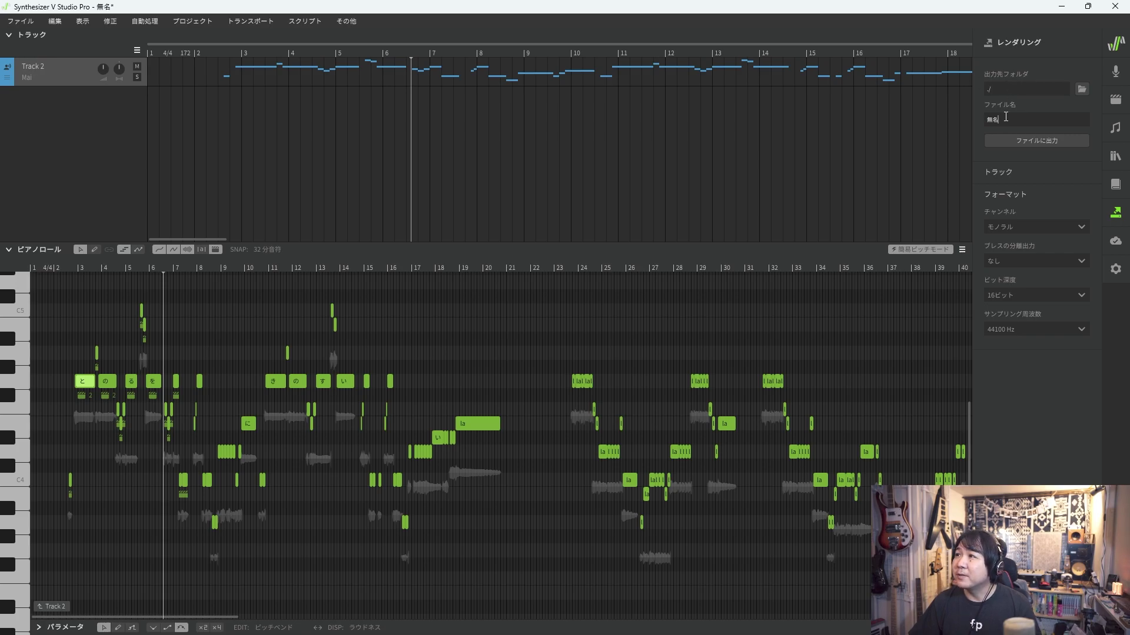
pyautogui.click(1023, 175)
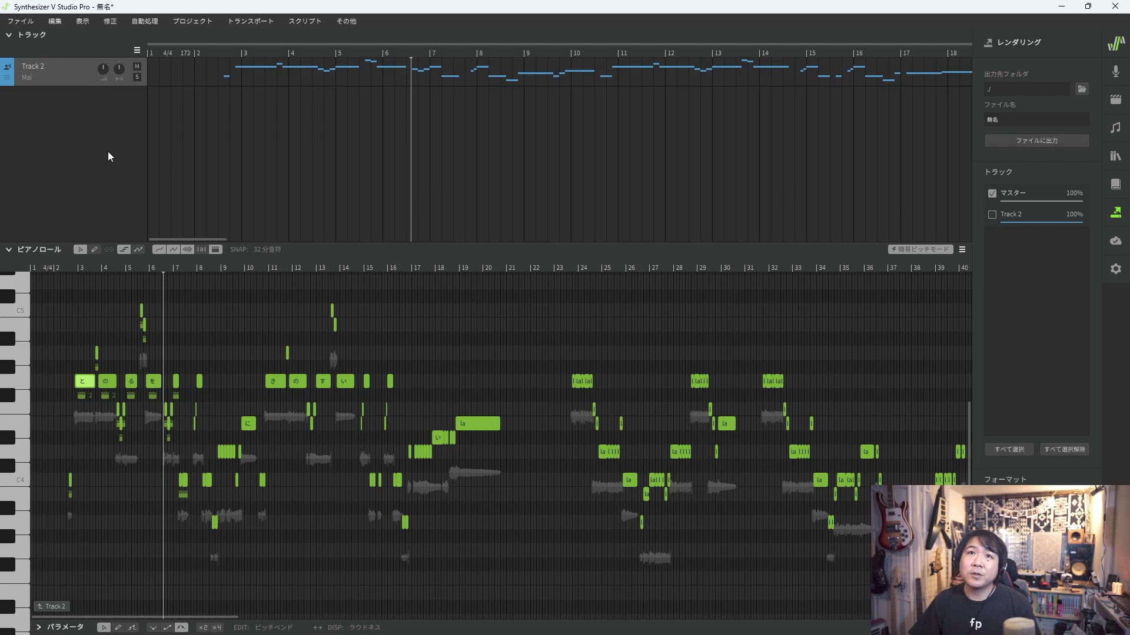
# Duplicate Track 2 and name the copy hamo.
pyautogui.rightClick(56, 76)
pyautogui.click(83, 83)
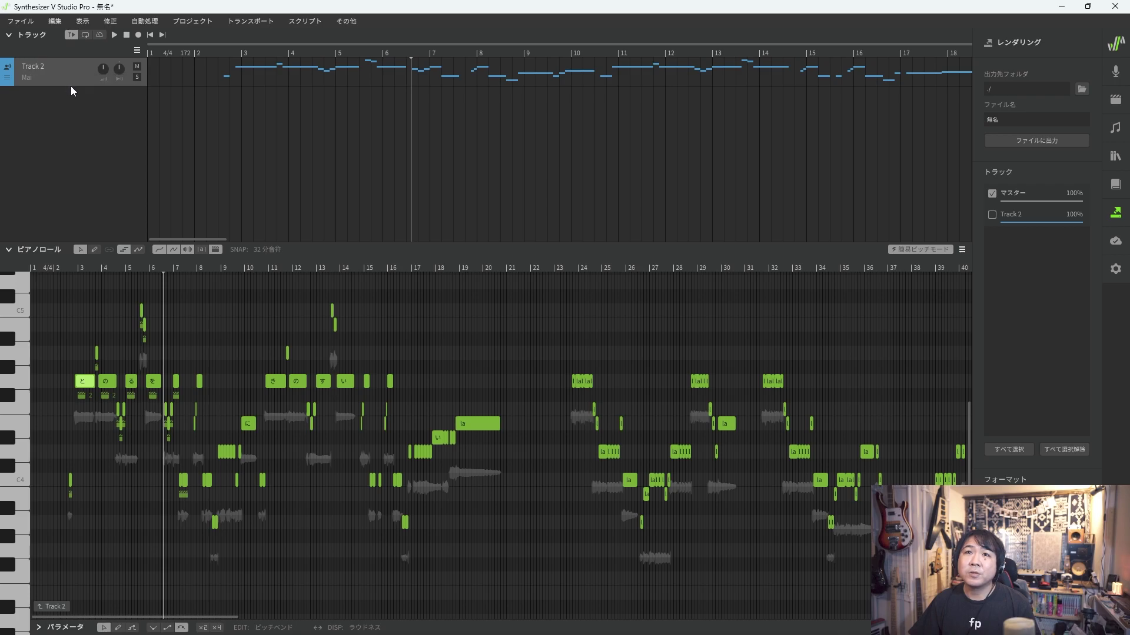
pyautogui.write('hamo')
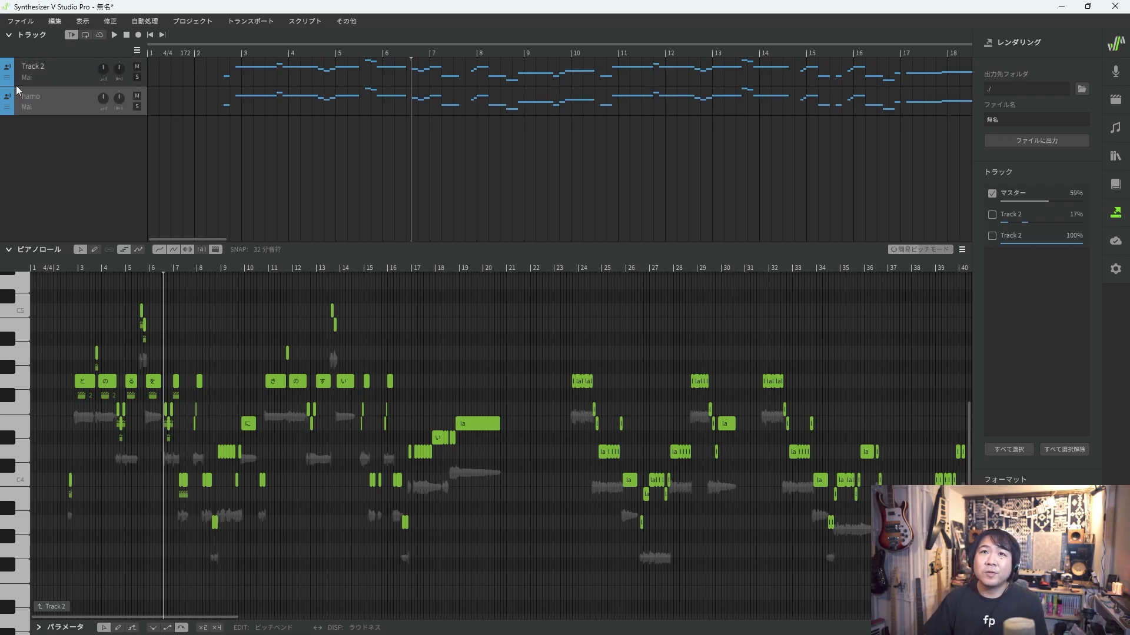
# Rename the original Track 2 as lead.
pyautogui.doubleClick(3, 69)
pyautogui.write('lead')
pyautogui.press('Return')
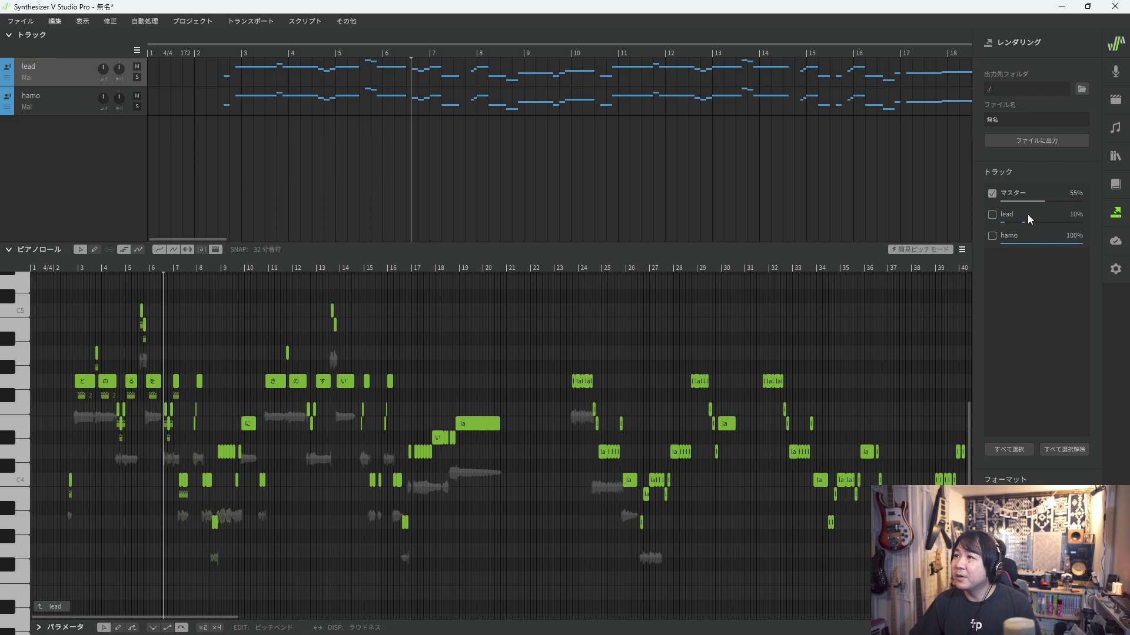
# Exclude the master from the rendering and choose the lead and hamo tracks for output as separate files.
pyautogui.click(992, 194)
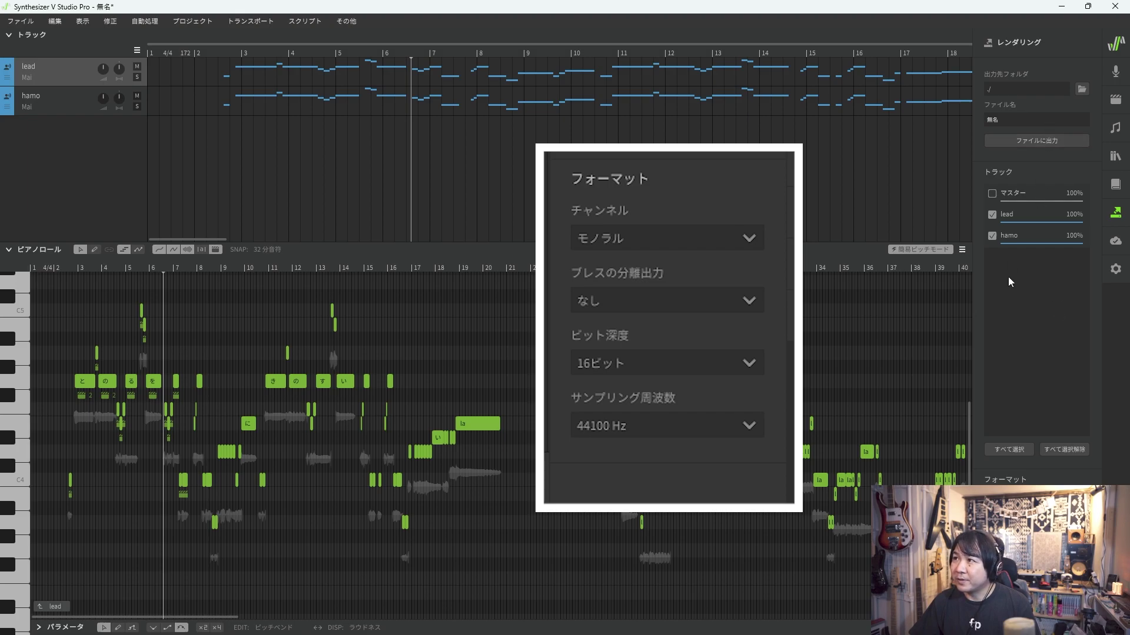
pyautogui.click(1003, 119)
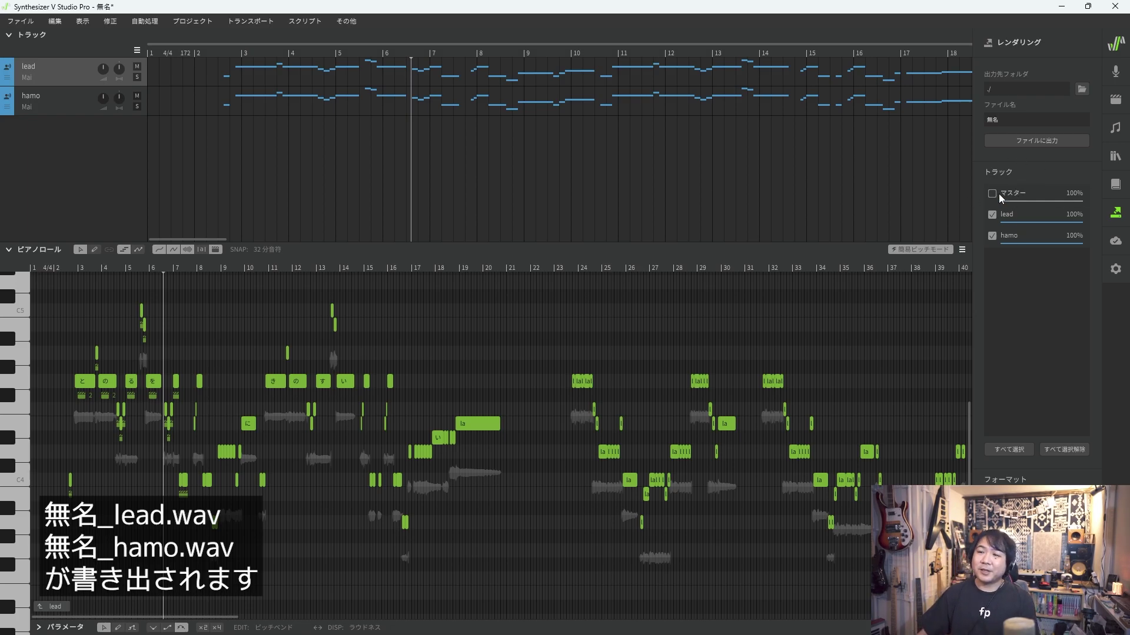
# Show the voice, AI Retake, note properties, library, dictionary, licence and settings views side by side with the rendering options.
pyautogui.click(1114, 71)
pyautogui.click(1115, 99)
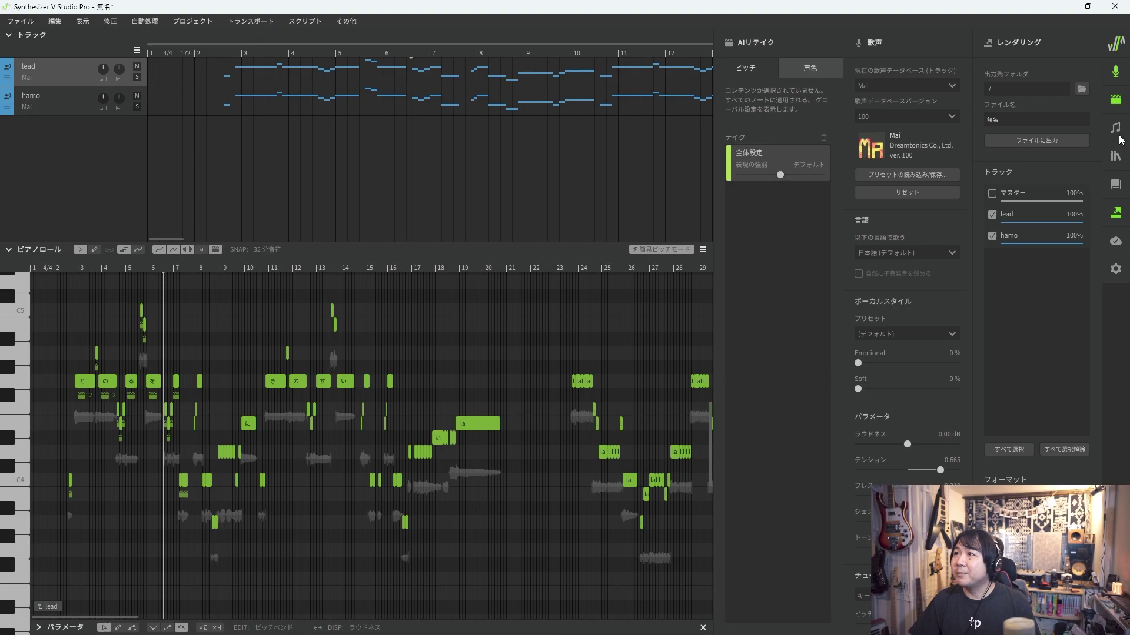
pyautogui.click(1115, 127)
pyautogui.click(1116, 156)
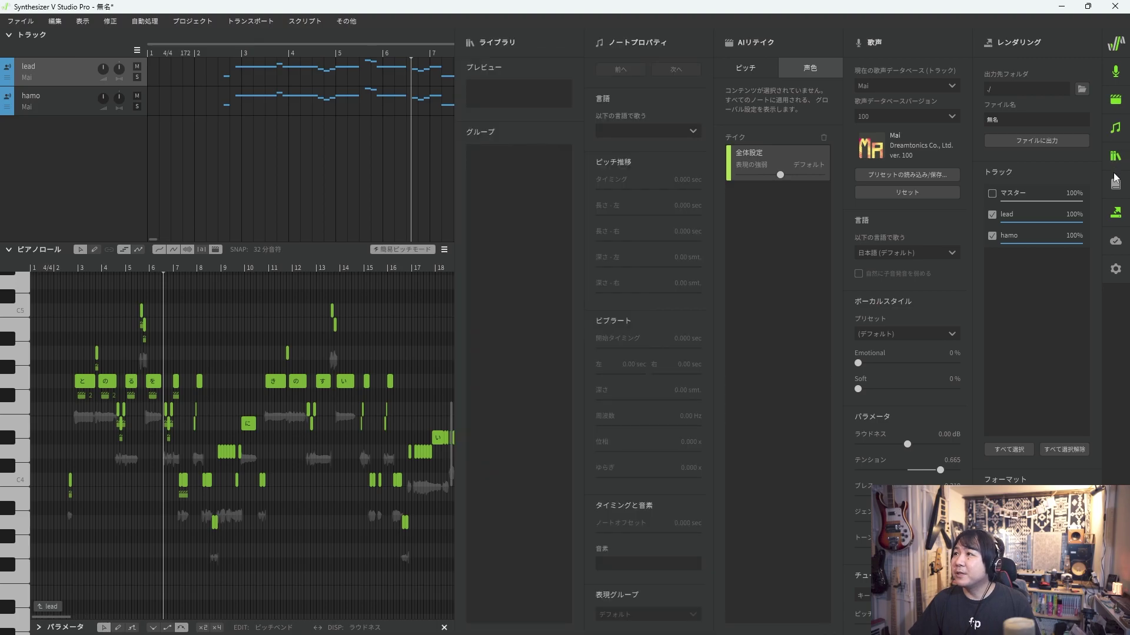
pyautogui.click(1115, 185)
pyautogui.click(1115, 241)
pyautogui.click(1115, 269)
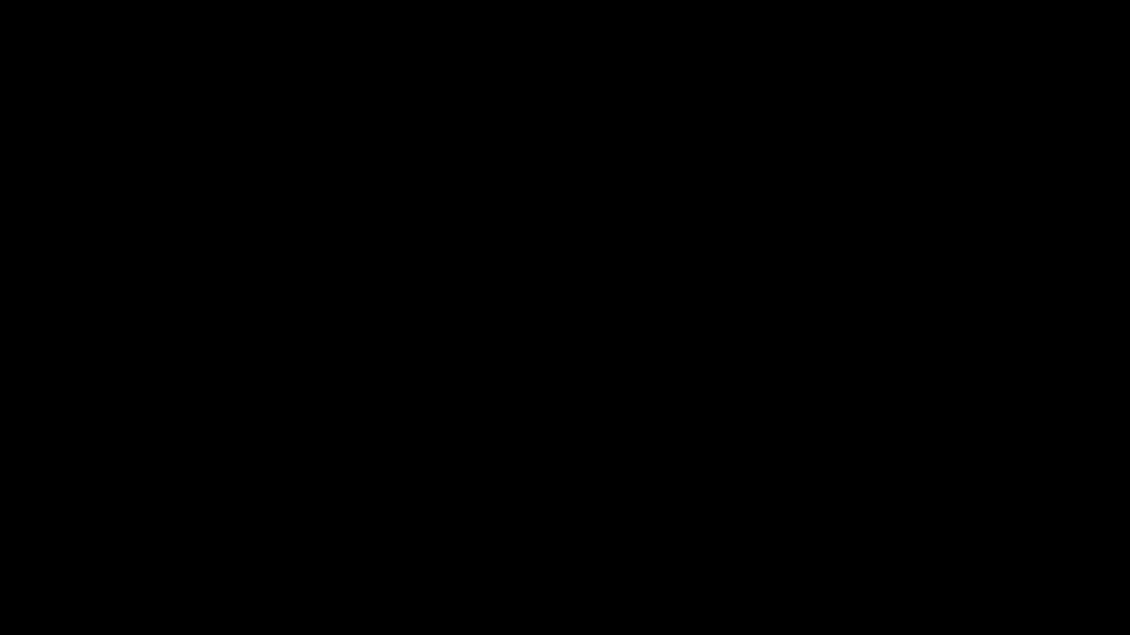